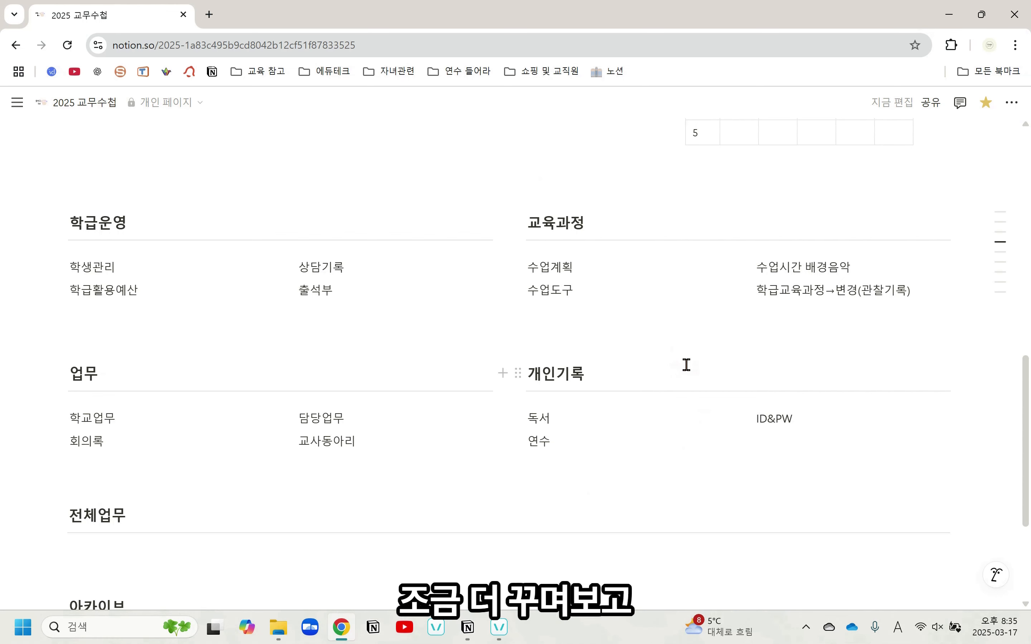
Insert the green check mark emoji, found with the search word 체크, before the To do list heading text
{"action": "scroll", "coordinate": [692, 362], "scroll_direction": "up", "scroll_amount": 8}
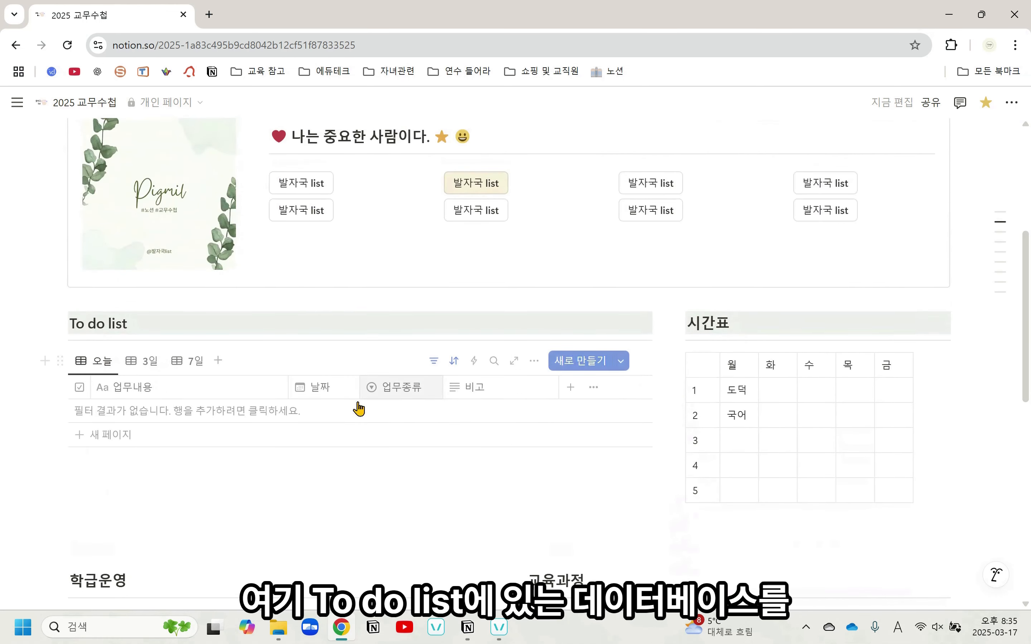
{"action": "scroll", "coordinate": [315, 388], "scroll_direction": "down", "scroll_amount": 11}
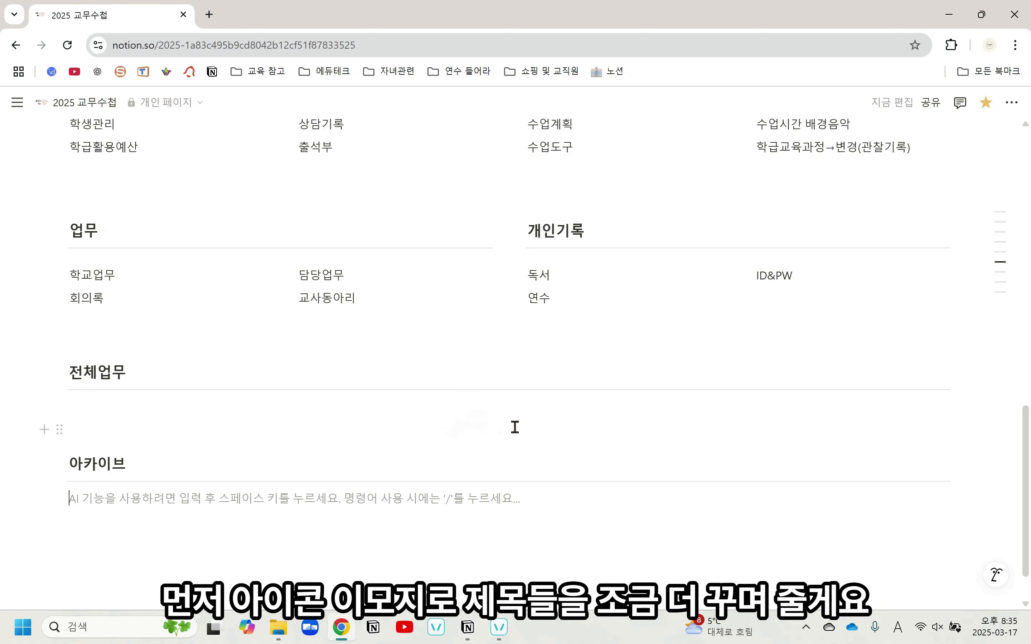
{"action": "scroll", "coordinate": [535, 428], "scroll_direction": "up", "scroll_amount": 10}
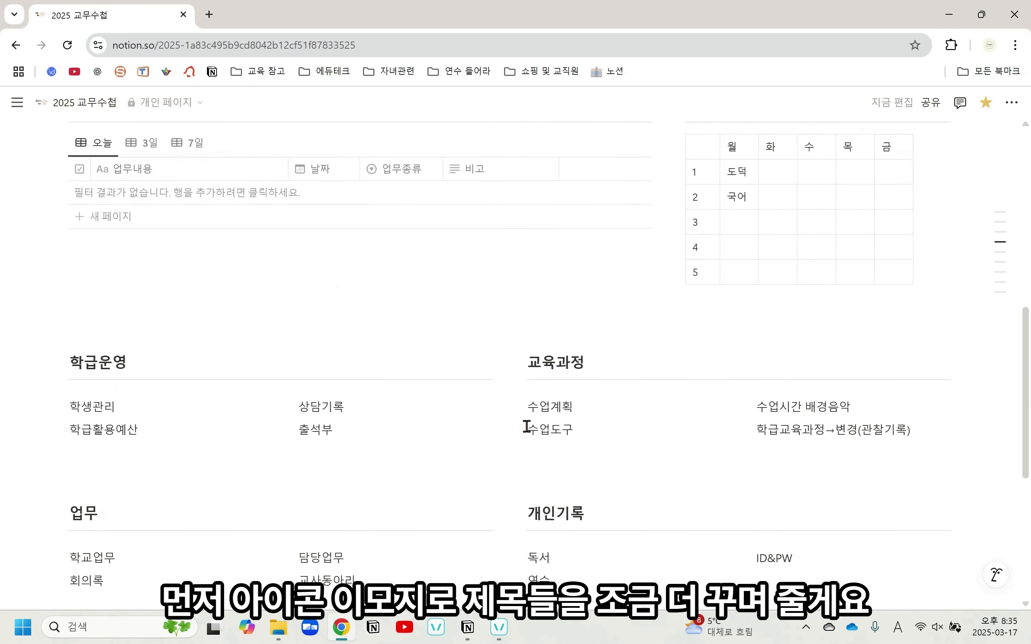
{"action": "scroll", "coordinate": [513, 430], "scroll_direction": "up", "scroll_amount": 2}
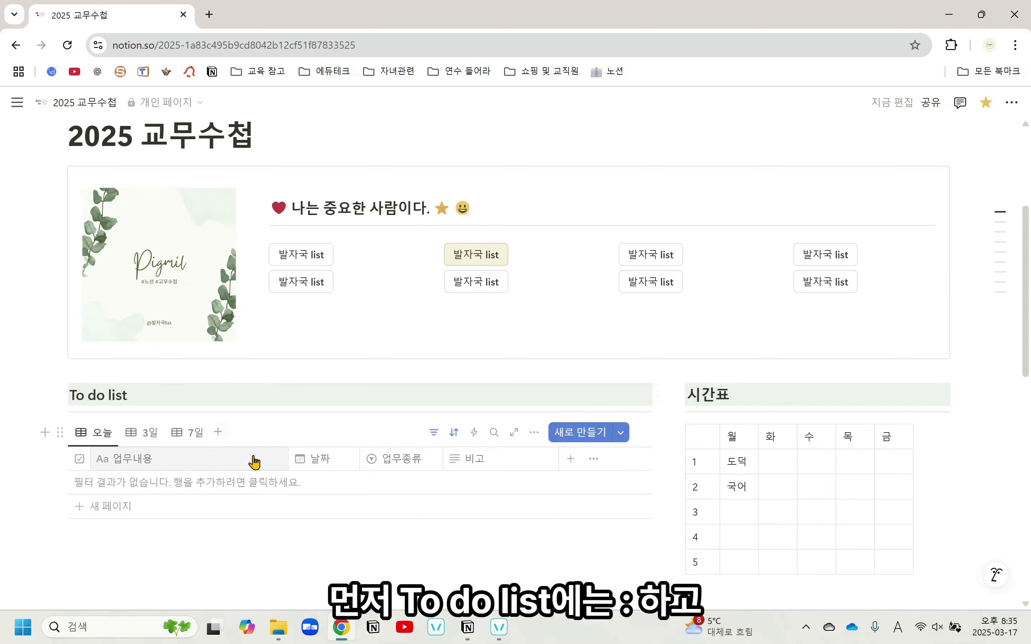
{"action": "type", "text": ":"}
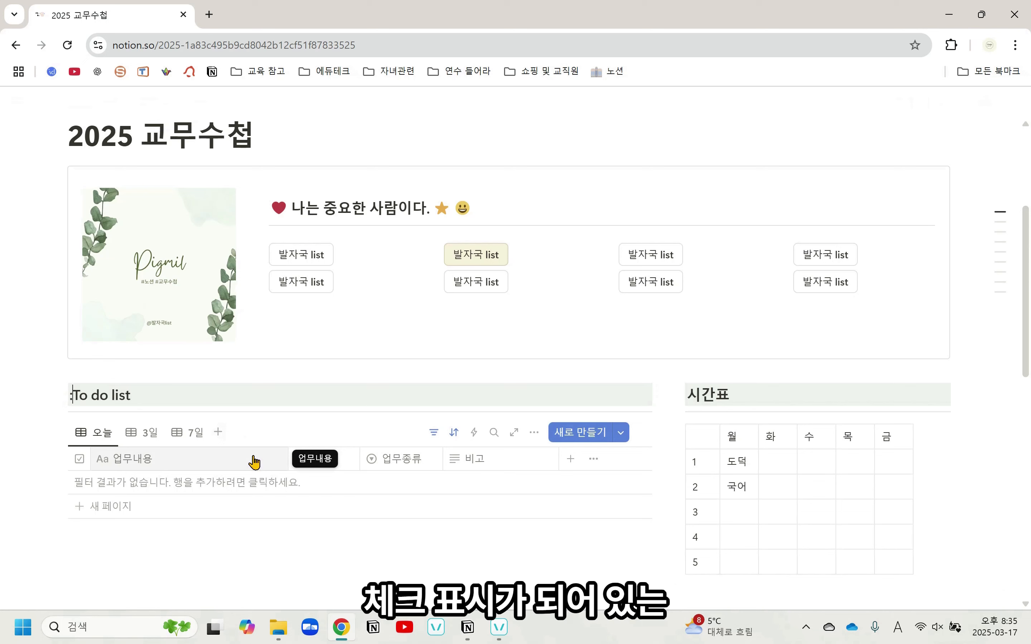
{"action": "type", "text": "체크"}
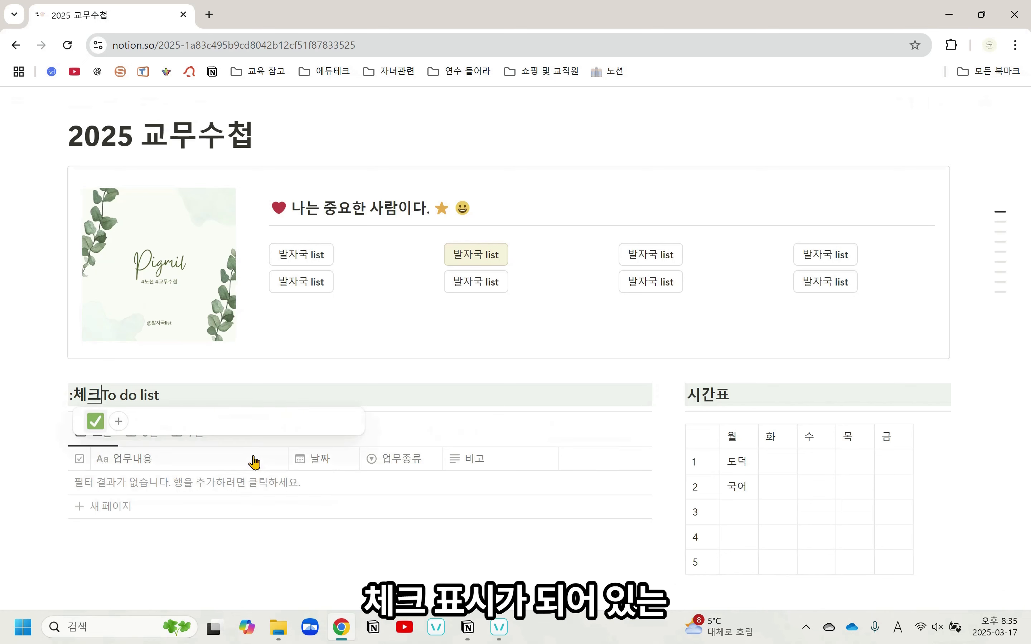
{"action": "left_click", "coordinate": [95, 422]}
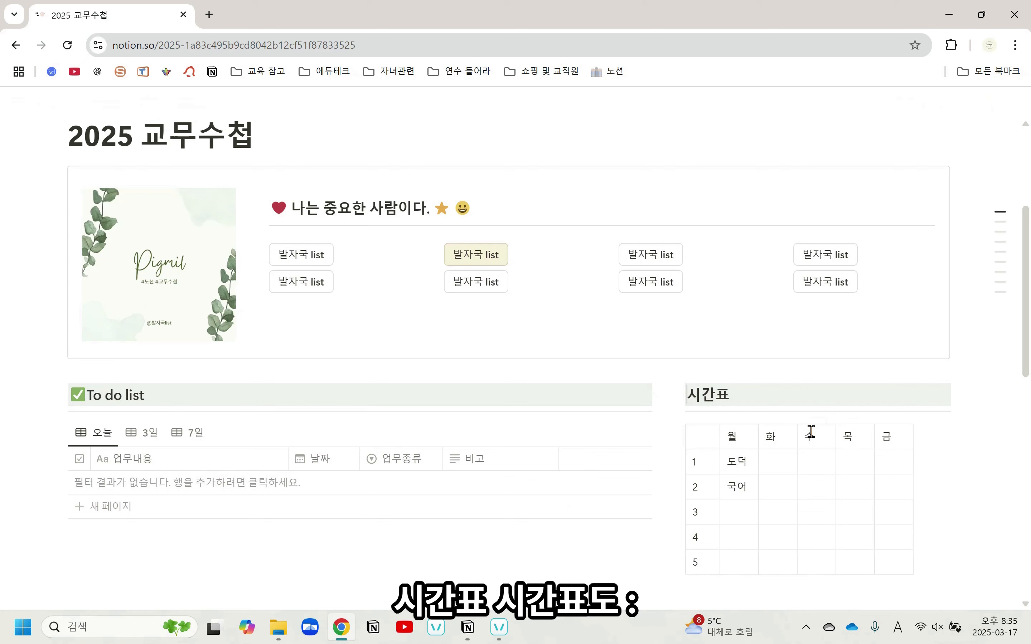
Insert the red alarm clock emoji (알람 시계), found by searching 시계, before the 시간표 heading text
{"action": "type", "text": ":"}
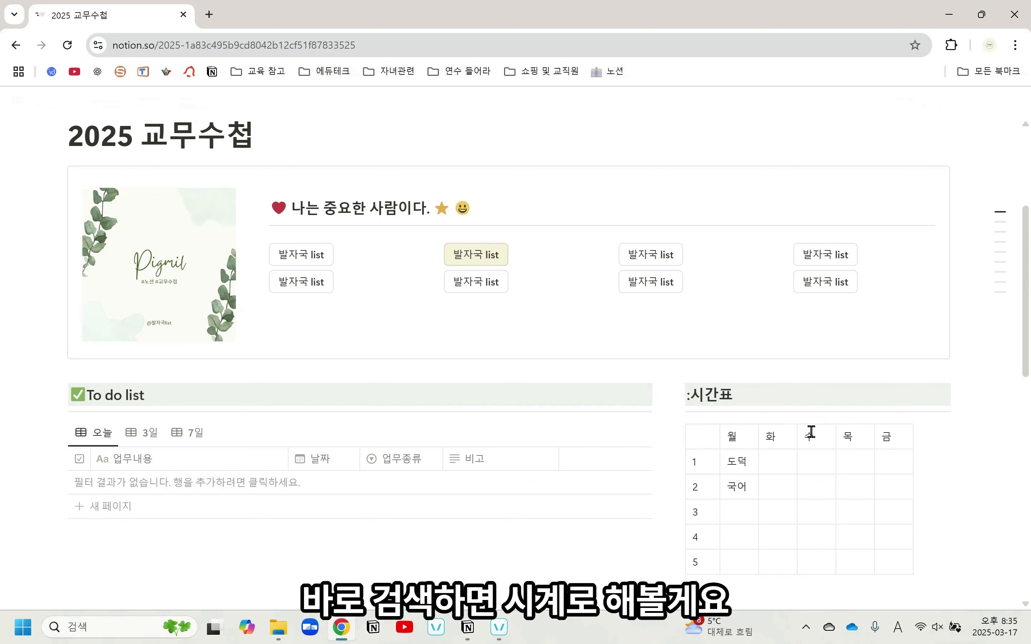
{"action": "type", "text": "시계"}
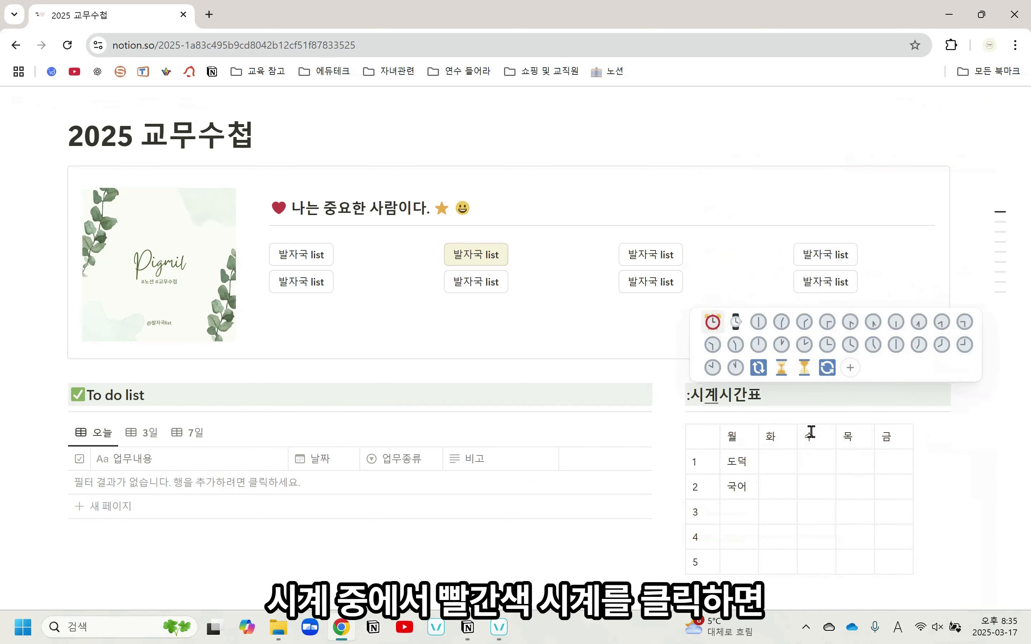
{"action": "left_click", "coordinate": [713, 322]}
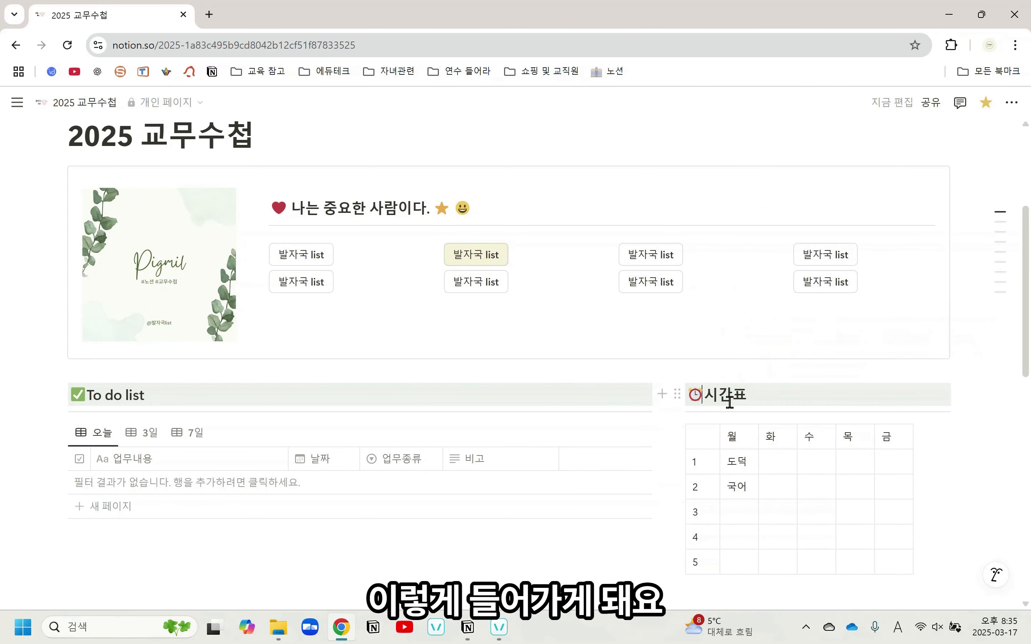
Insert the red school backpack emoji, found by searching 학교, before the 학급운영 heading text
{"action": "scroll", "coordinate": [730, 409], "scroll_direction": "down", "scroll_amount": 5}
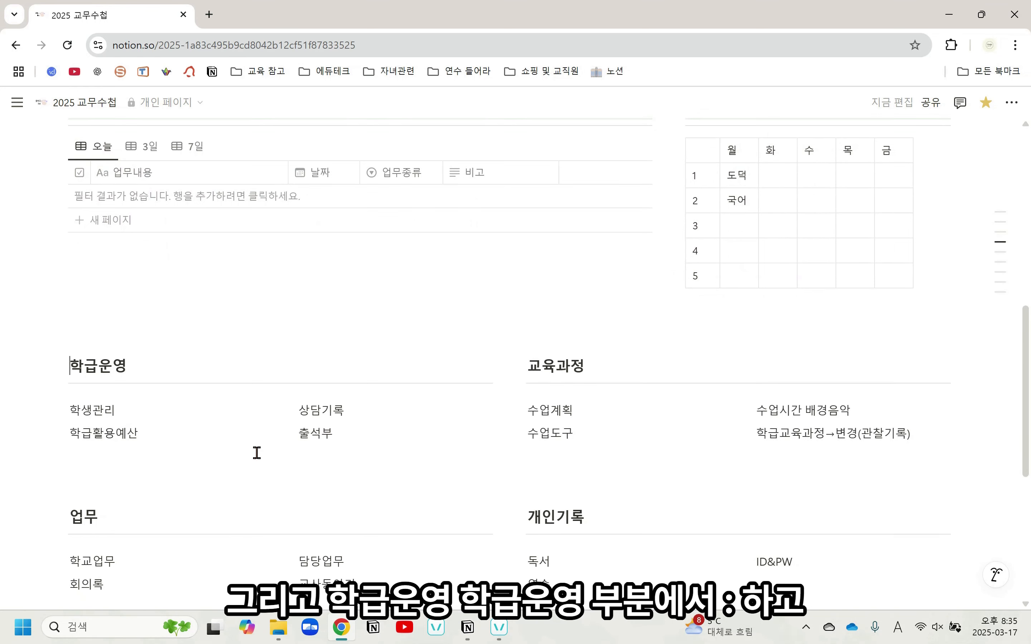
{"action": "type", "text": ":"}
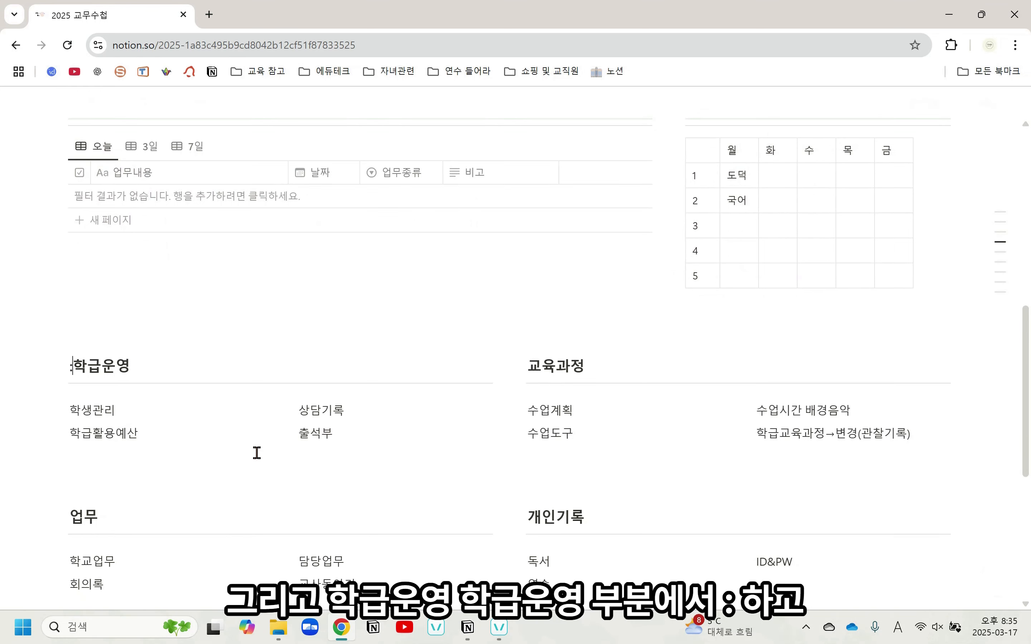
{"action": "type", "text": "학교"}
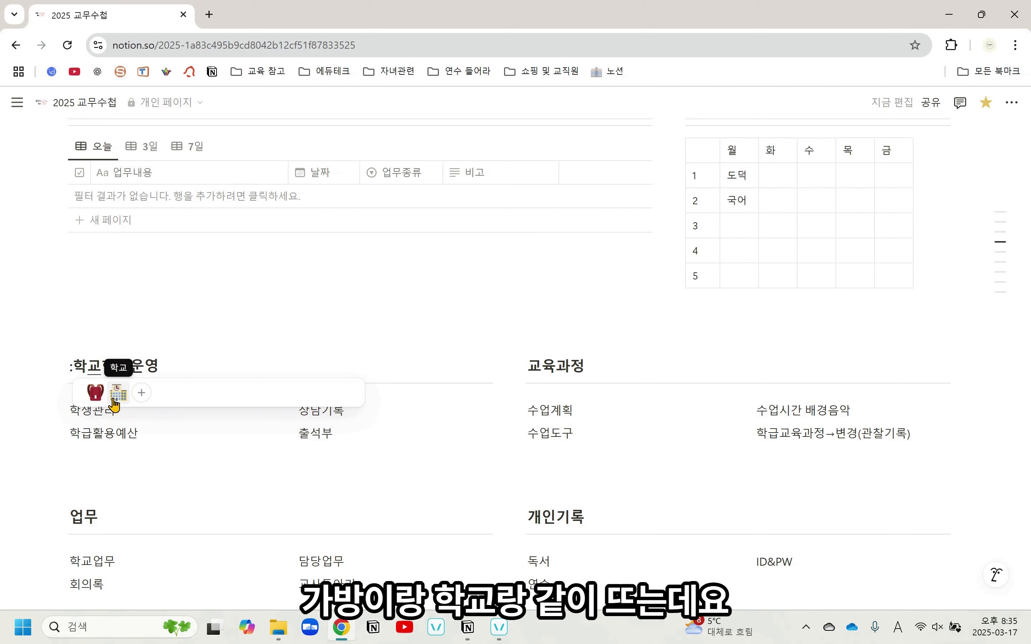
{"action": "left_click", "coordinate": [95, 392]}
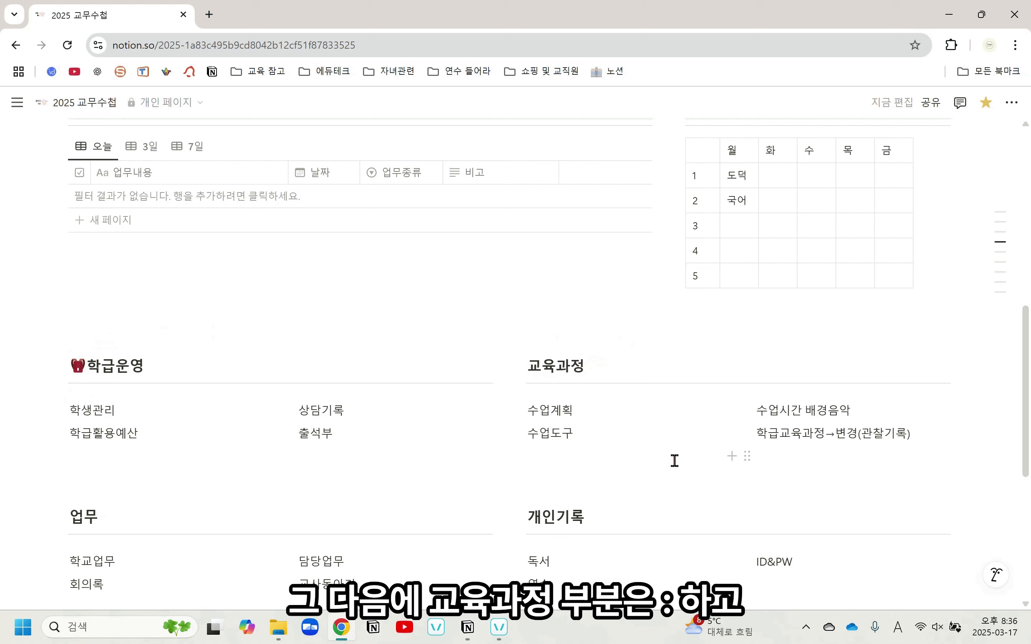
Insert the unrolled scroll emoji, found by searching 문서, before the 교육과정 heading text
{"action": "type", "text": ":"}
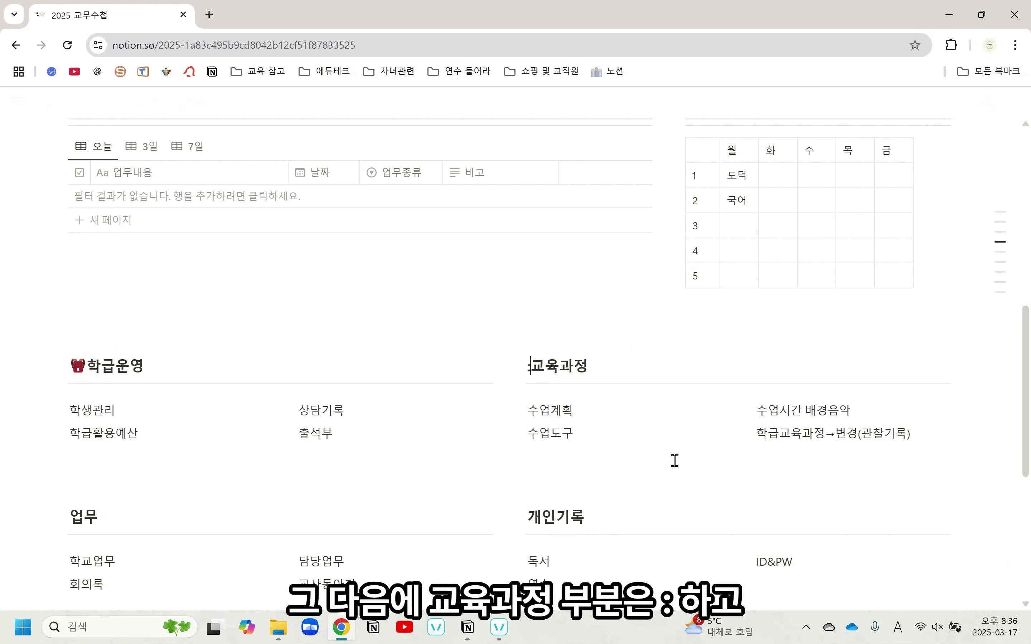
{"action": "type", "text": "문서"}
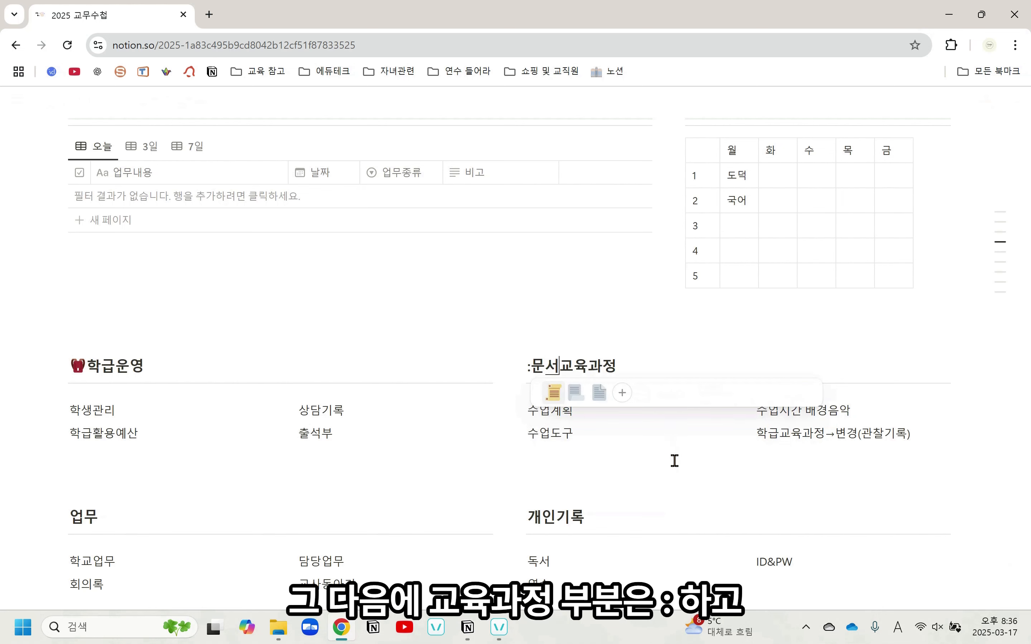
{"action": "left_click", "coordinate": [554, 393]}
Insert the open folder emoji, found by searching 폴, before the 업무 heading text
{"action": "scroll", "coordinate": [641, 469], "scroll_direction": "down", "scroll_amount": 3}
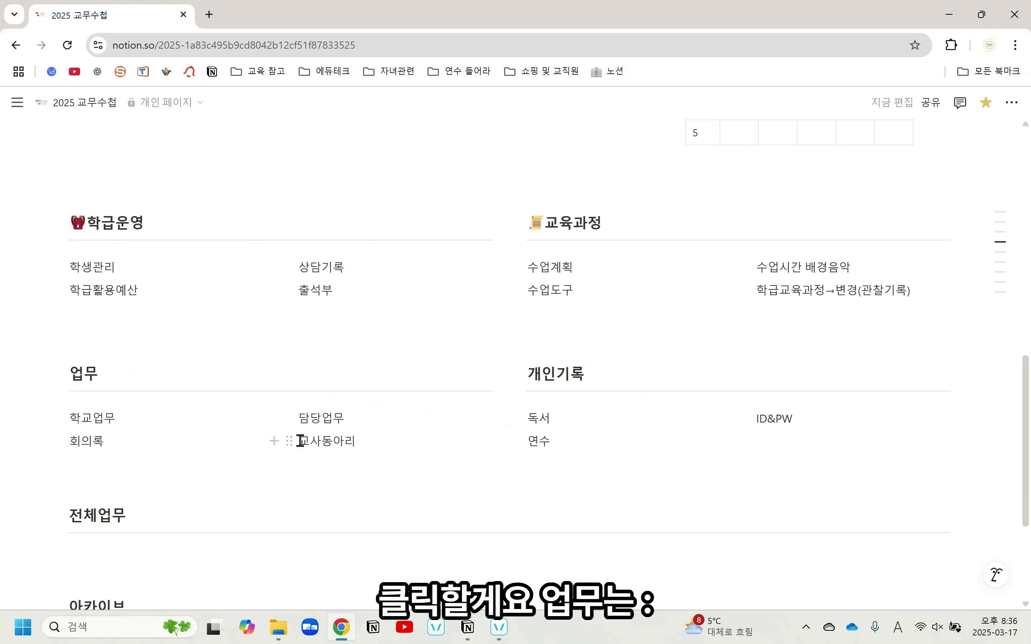
{"action": "type", "text": ":"}
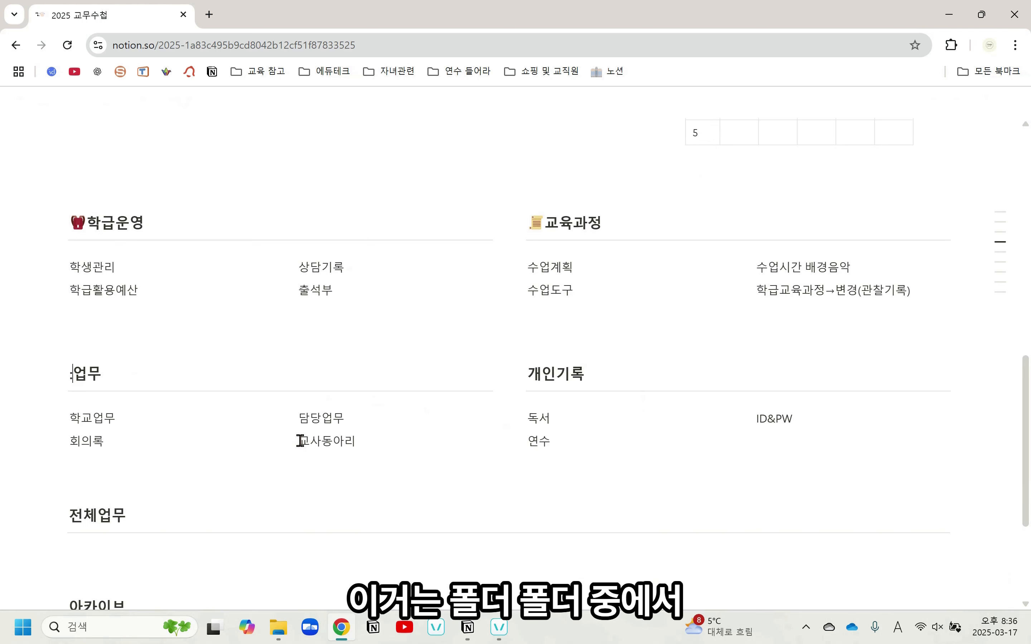
{"action": "type", "text": "폴"}
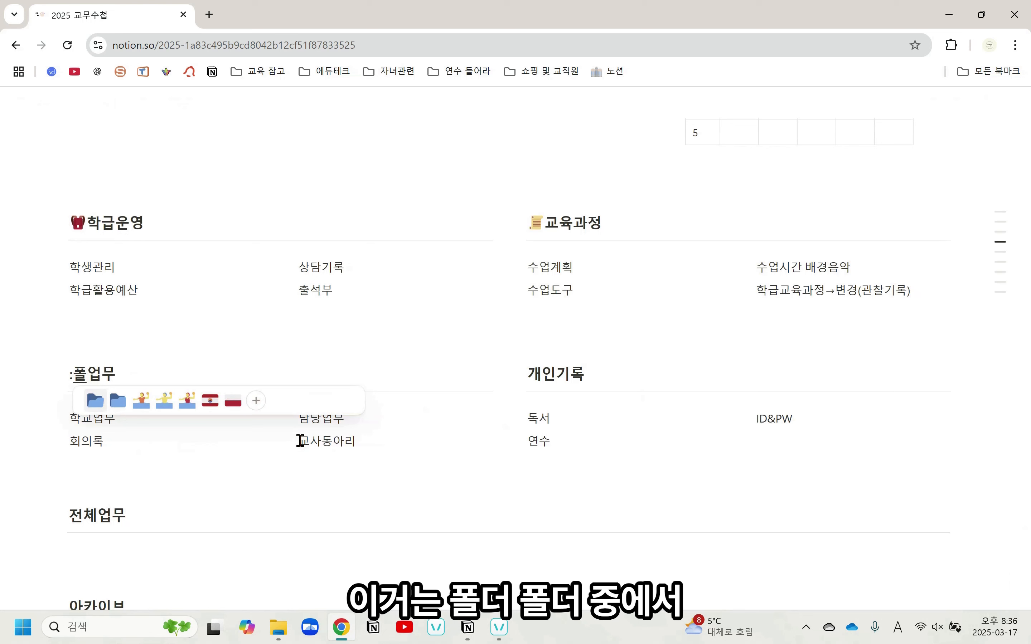
{"action": "left_click", "coordinate": [95, 401]}
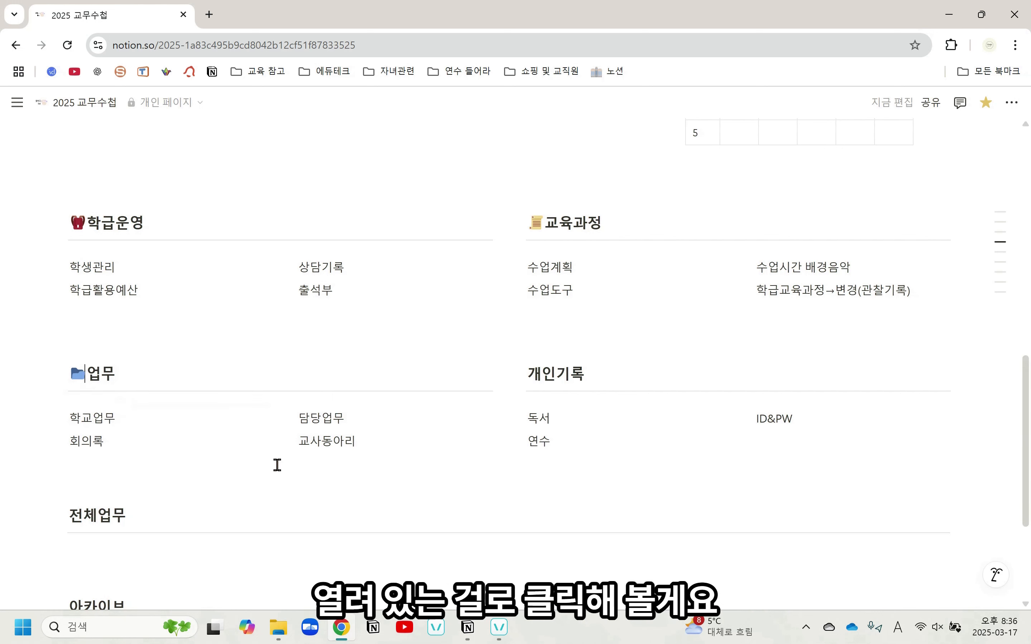
Insert the lock-and-pen emoji (자물쇠와 펜), found by searching 펜, before the 개인기록 heading text
{"action": "left_click", "coordinate": [528, 373]}
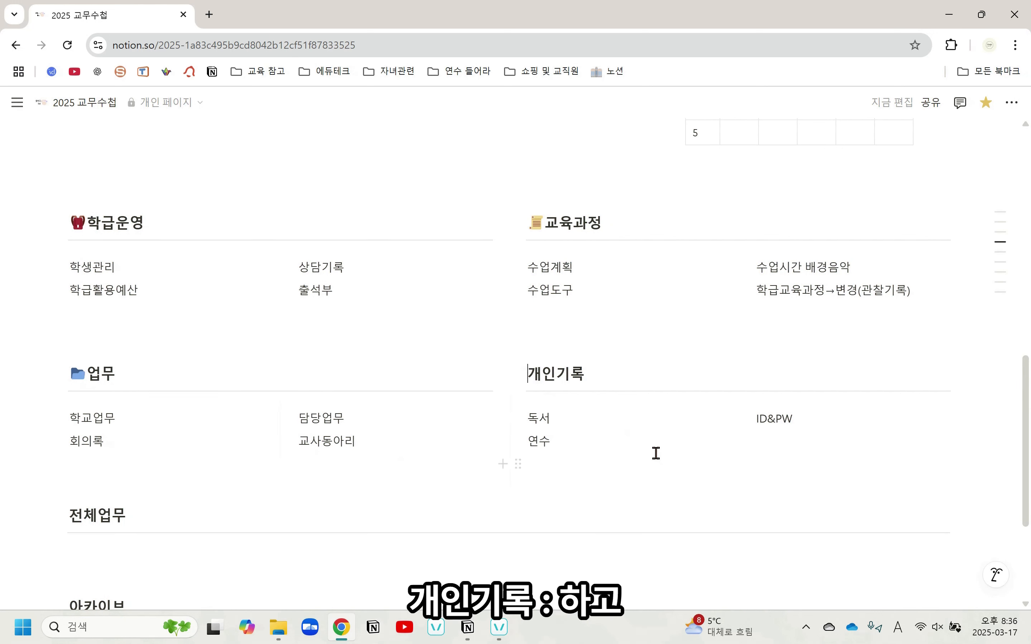
{"action": "type", "text": ":"}
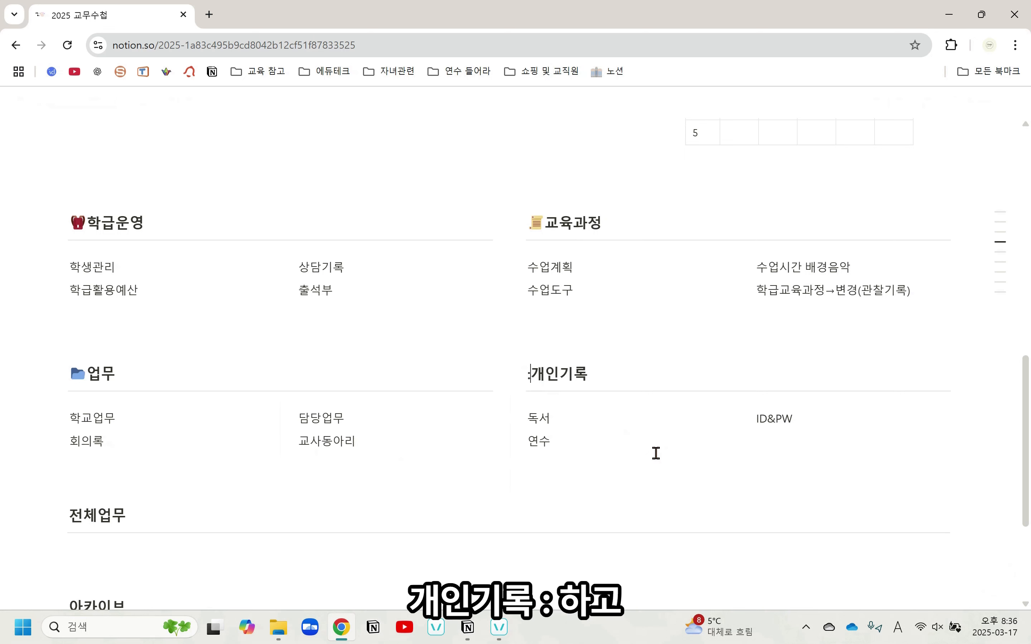
{"action": "type", "text": "펜"}
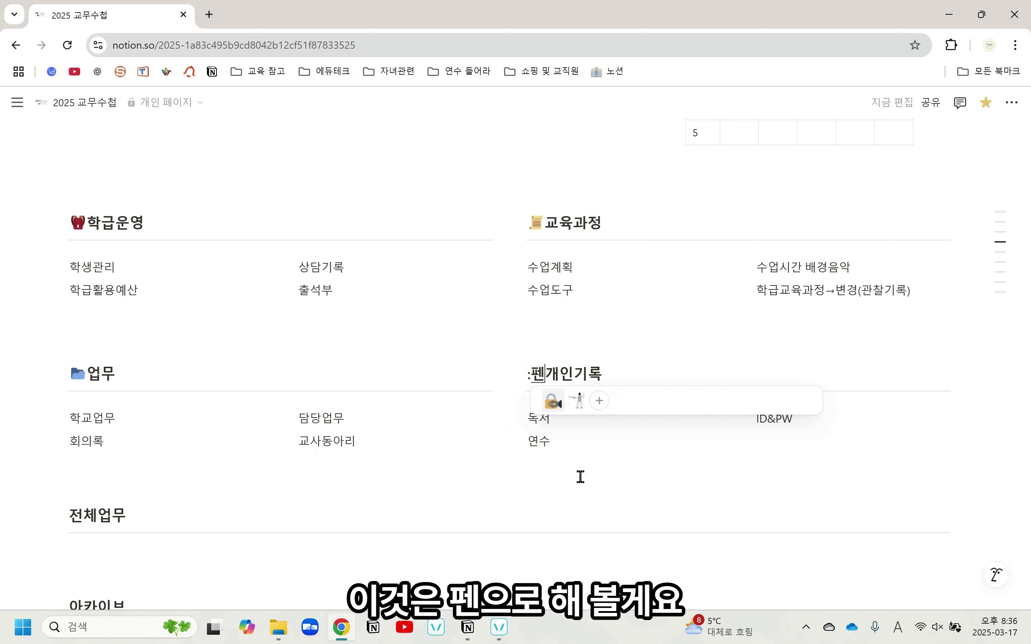
{"action": "left_click", "coordinate": [551, 402]}
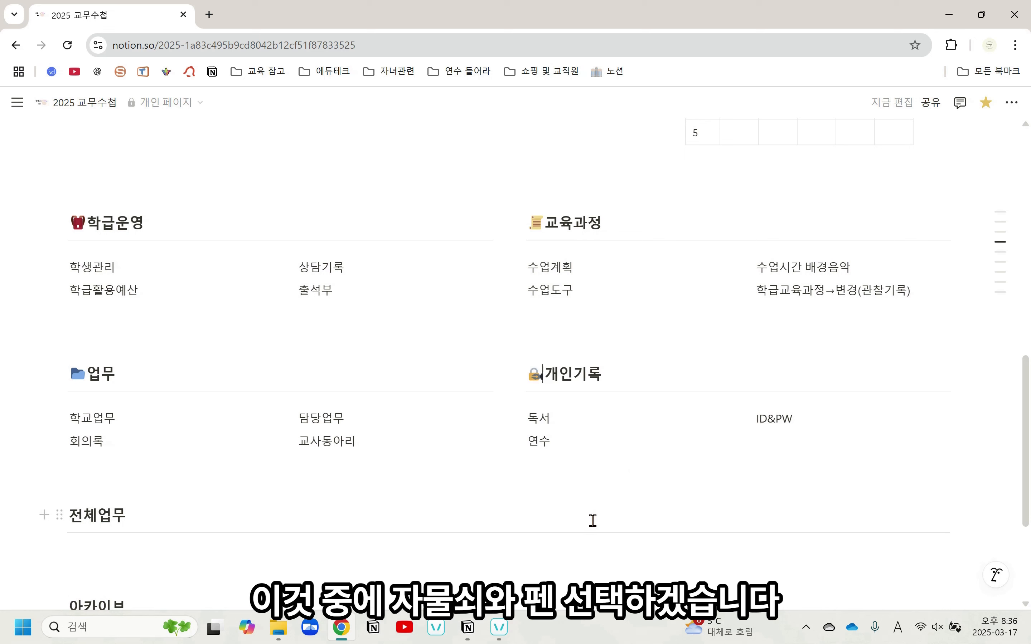
Insert the target emoji, found by searching 화살, before the 전체업무 heading text
{"action": "left_click", "coordinate": [71, 518]}
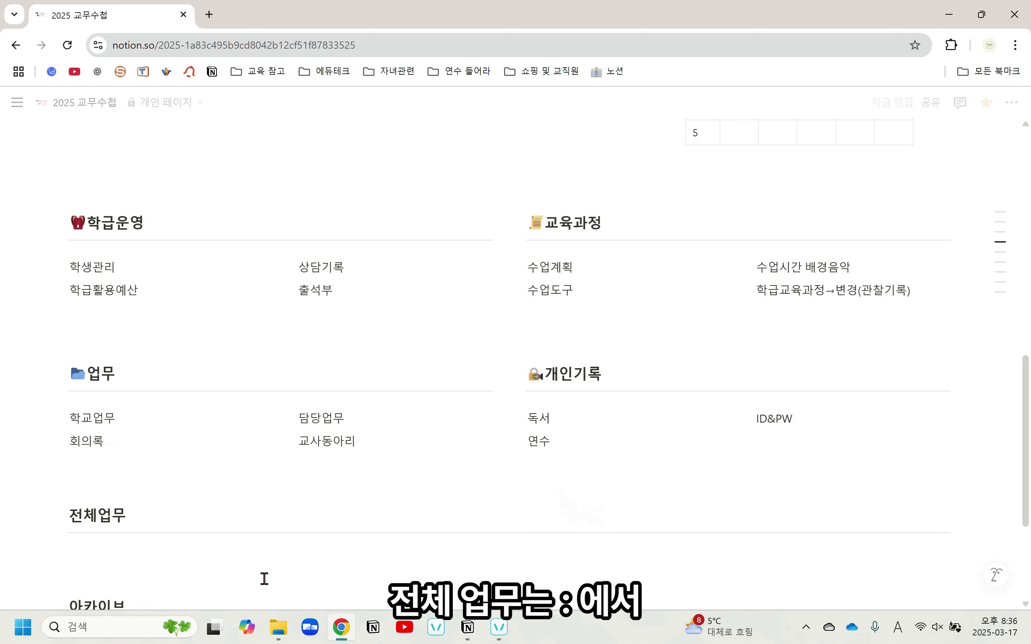
{"action": "type", "text": ":화살"}
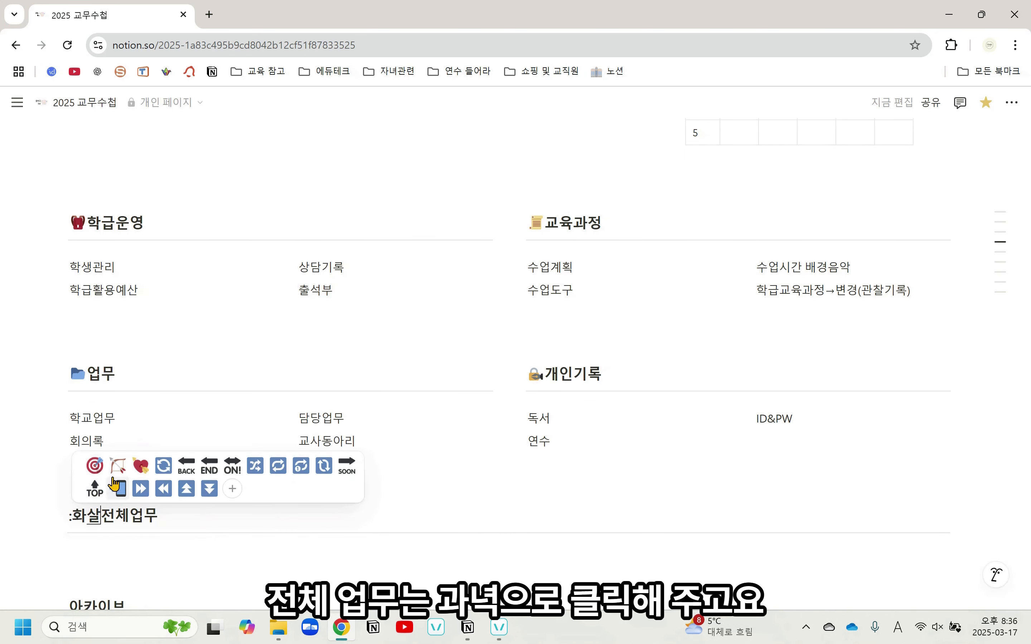
{"action": "left_click", "coordinate": [96, 466]}
Insert the brown briefcase emoji, found by searching 가방, before the 아카이브 heading text
{"action": "scroll", "coordinate": [182, 503], "scroll_direction": "down", "scroll_amount": 3}
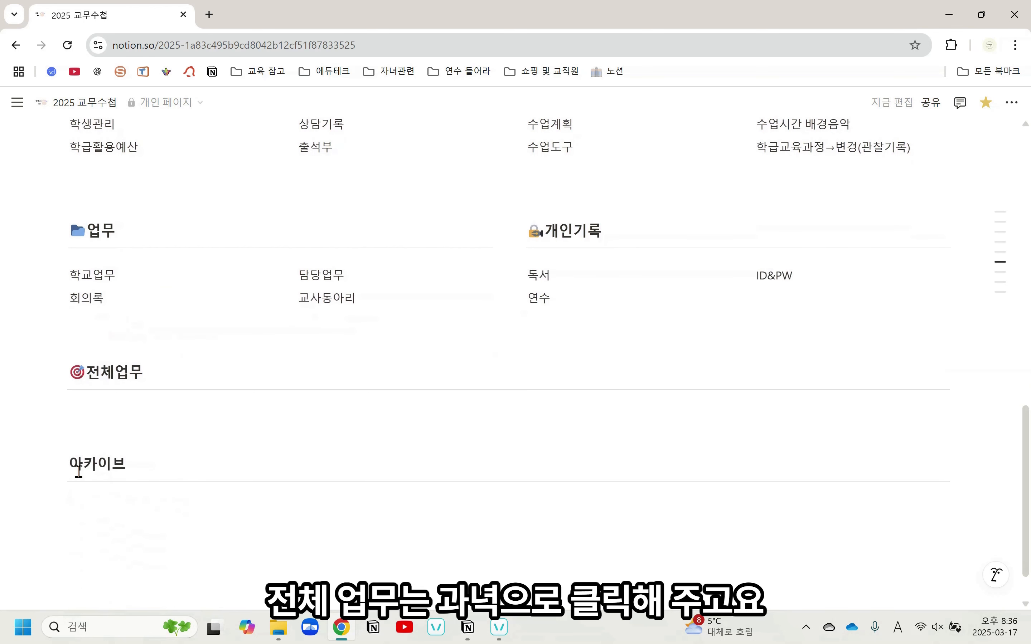
{"action": "left_click", "coordinate": [79, 470]}
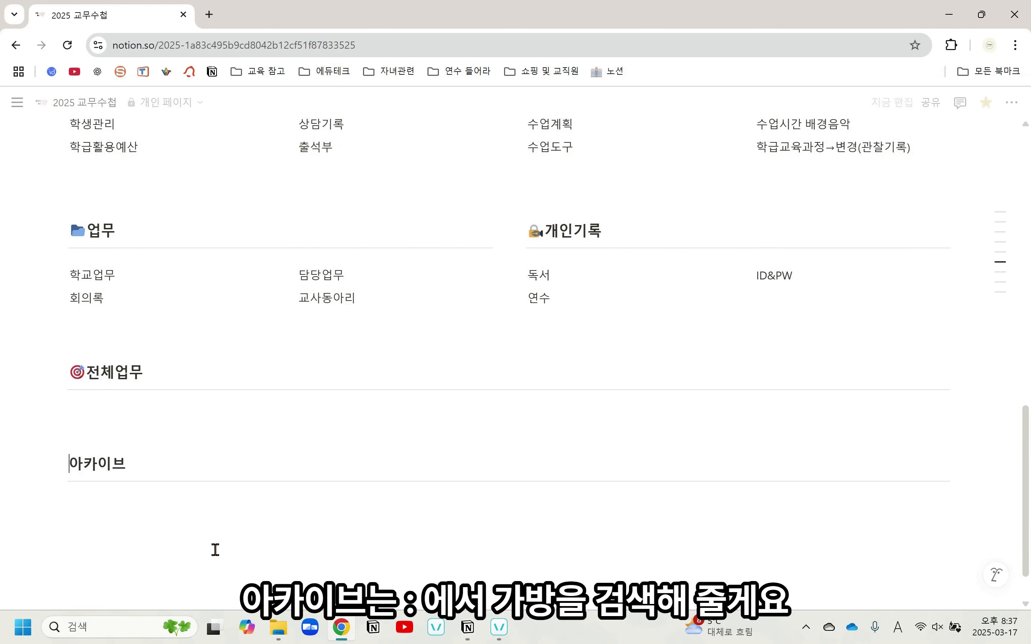
{"action": "type", "text": ":가방"}
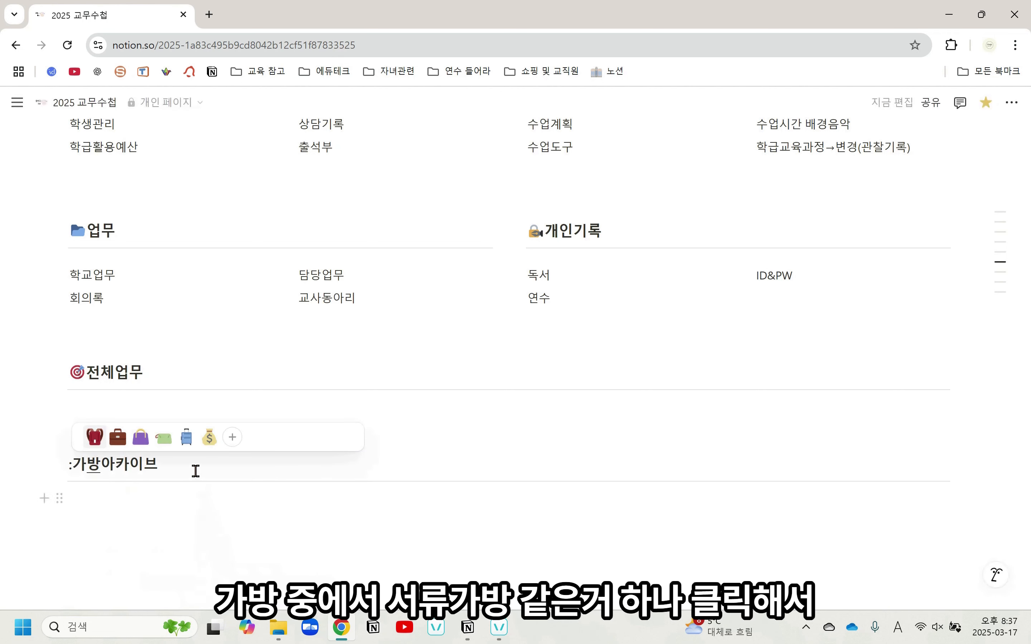
{"action": "left_click", "coordinate": [117, 437]}
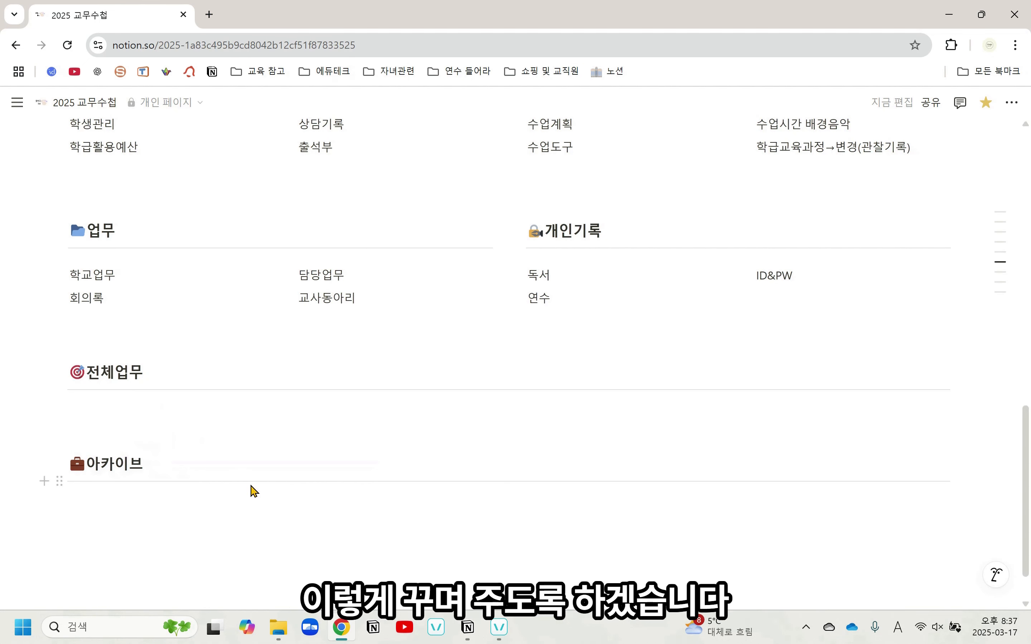
Give the 학급운영 heading a purple background (보라색 배경)
{"action": "scroll", "coordinate": [317, 484], "scroll_direction": "down", "scroll_amount": 2}
{"action": "scroll", "coordinate": [318, 478], "scroll_direction": "up", "scroll_amount": 10}
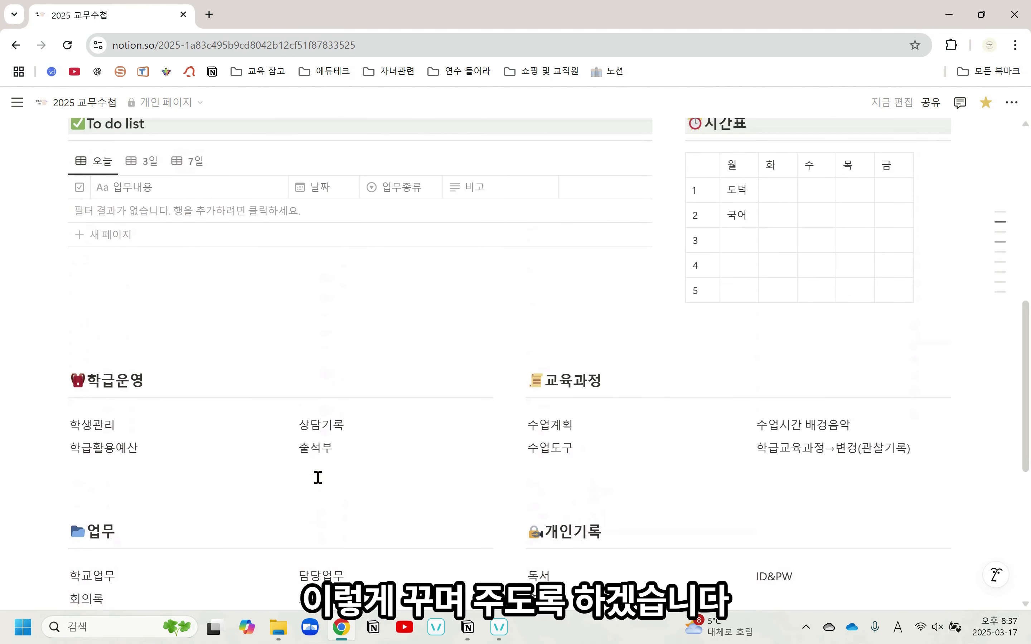
{"action": "scroll", "coordinate": [315, 476], "scroll_direction": "up", "scroll_amount": 2}
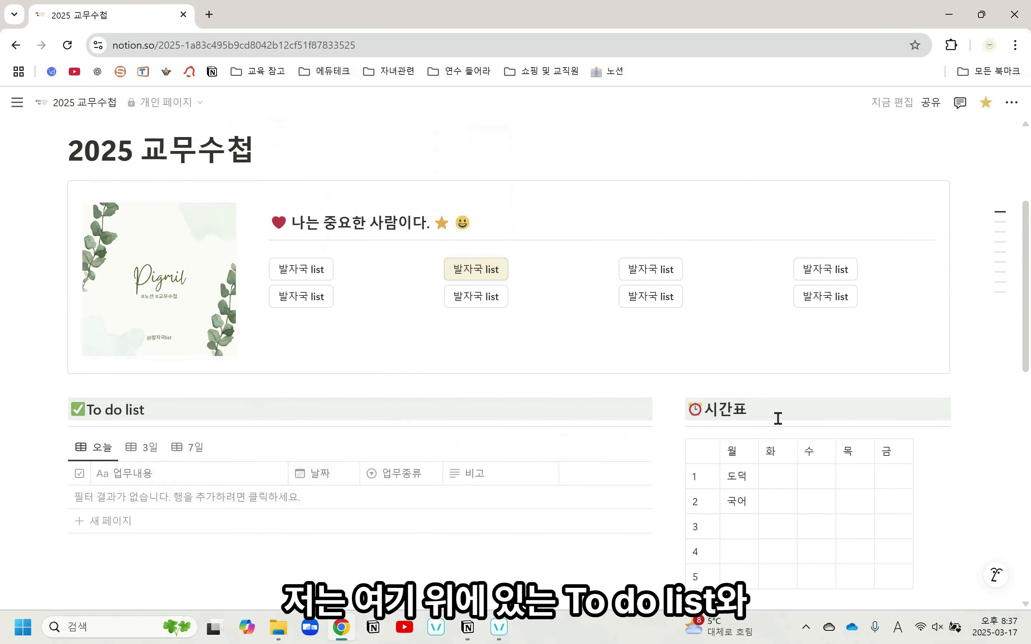
{"action": "left_click", "coordinate": [609, 417]}
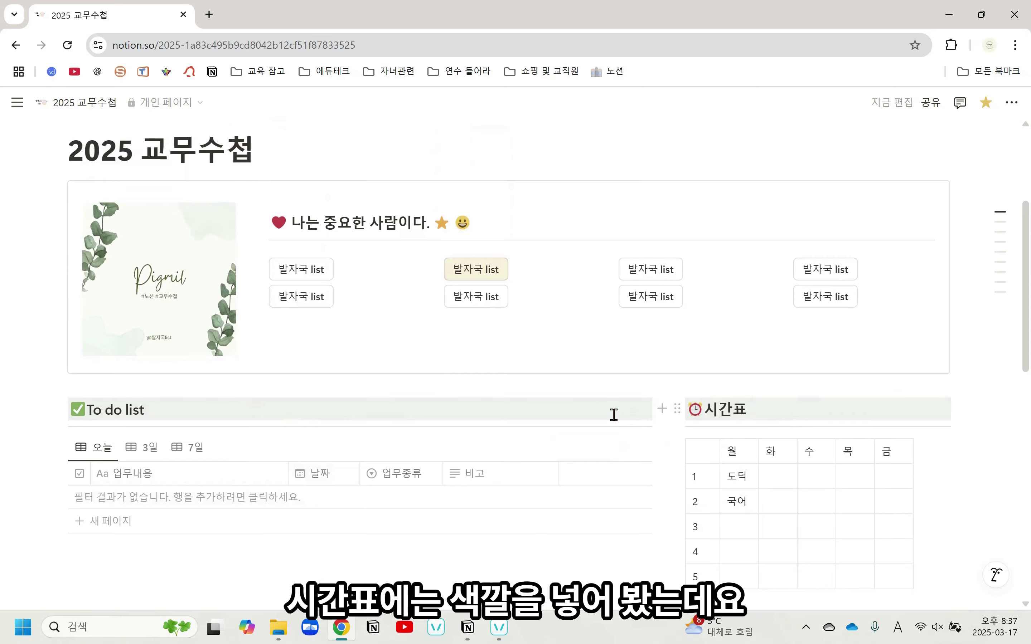
{"action": "scroll", "coordinate": [613, 416], "scroll_direction": "down", "scroll_amount": 5}
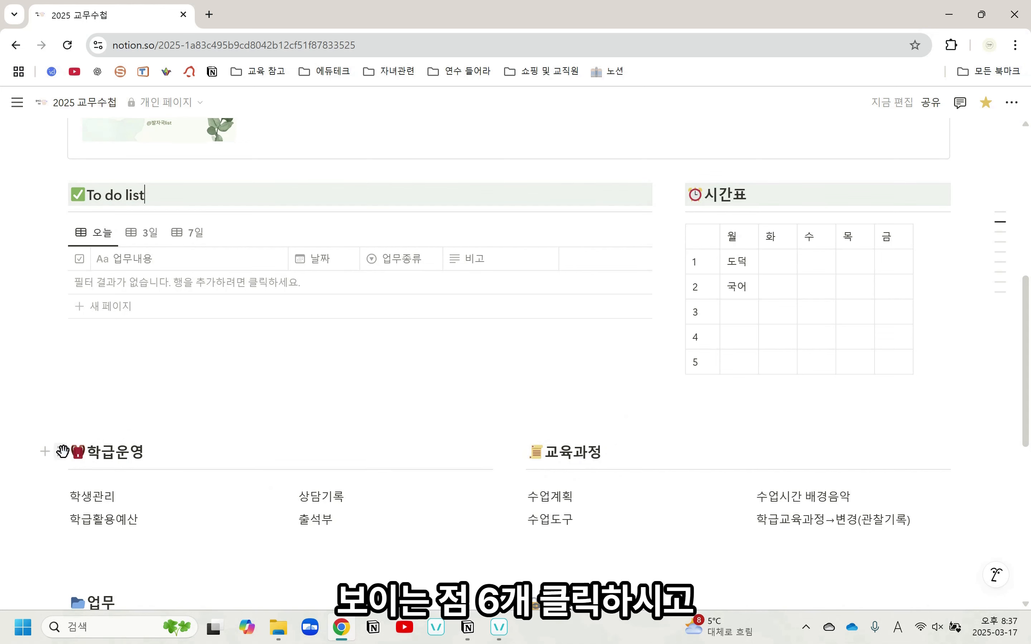
{"action": "left_click", "coordinate": [62, 451]}
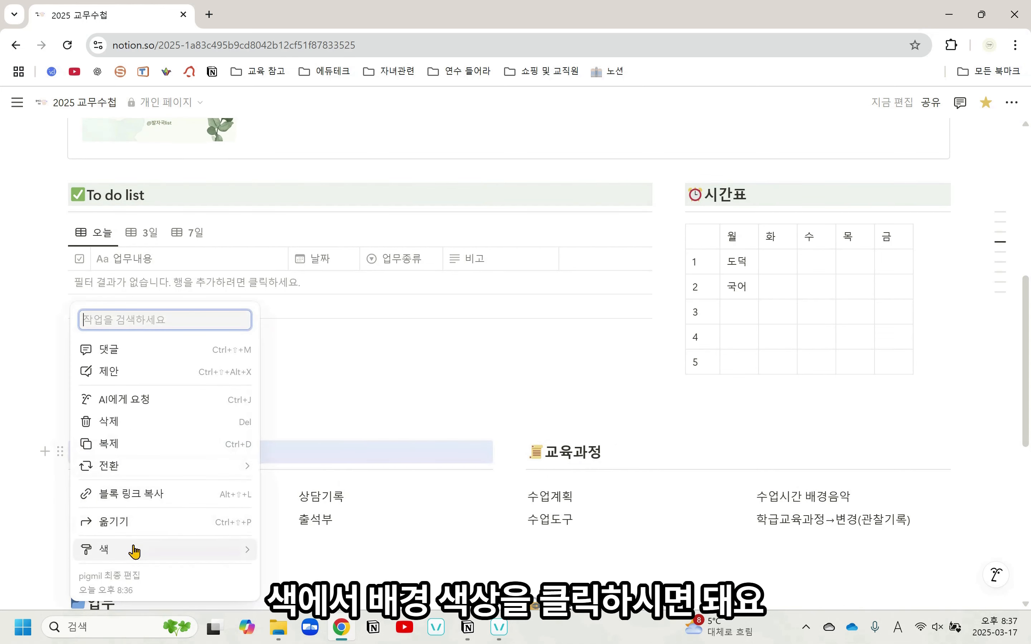
{"action": "mouse_move", "coordinate": [134, 550]}
{"action": "scroll", "coordinate": [316, 554], "scroll_direction": "down", "scroll_amount": 3}
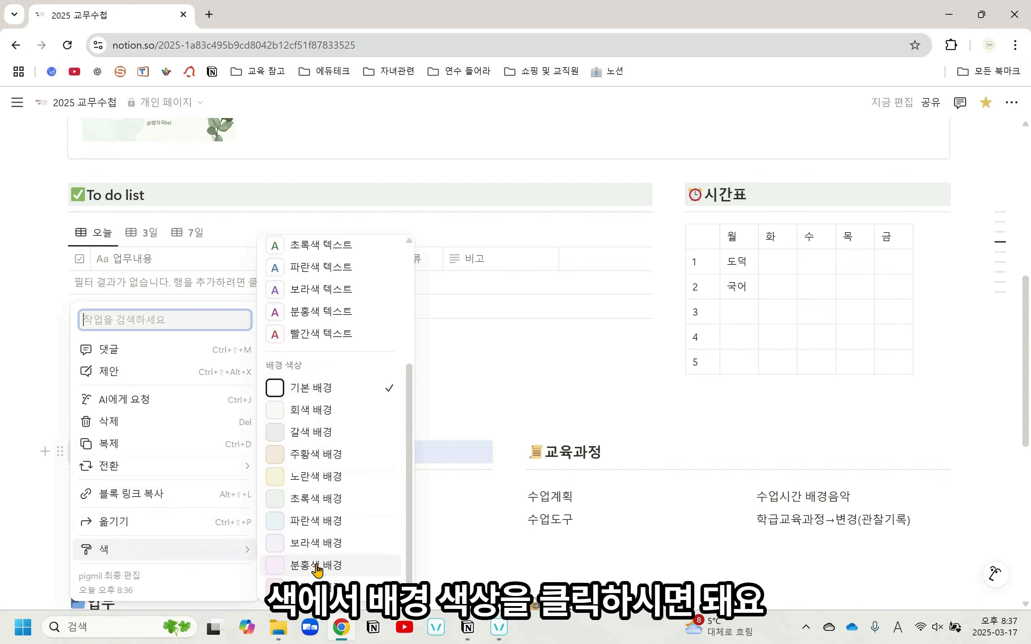
{"action": "left_click", "coordinate": [330, 548]}
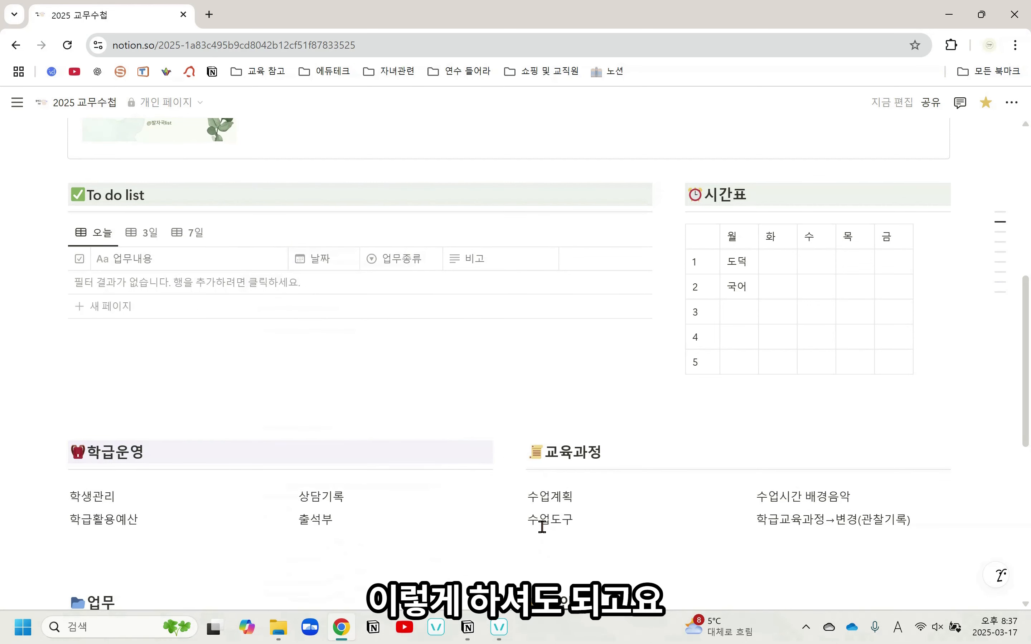
Reset the 학급운영 heading to the default background (기본 배경)
{"action": "scroll", "coordinate": [539, 518], "scroll_direction": "down", "scroll_amount": 1}
{"action": "scroll", "coordinate": [539, 517], "scroll_direction": "down", "scroll_amount": 1}
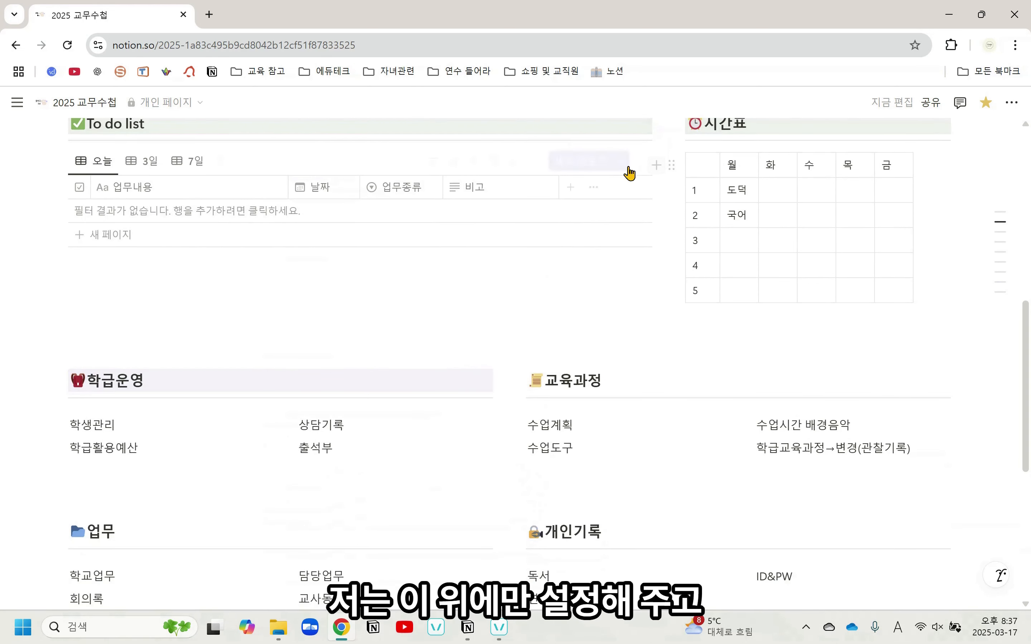
{"action": "left_click", "coordinate": [271, 376]}
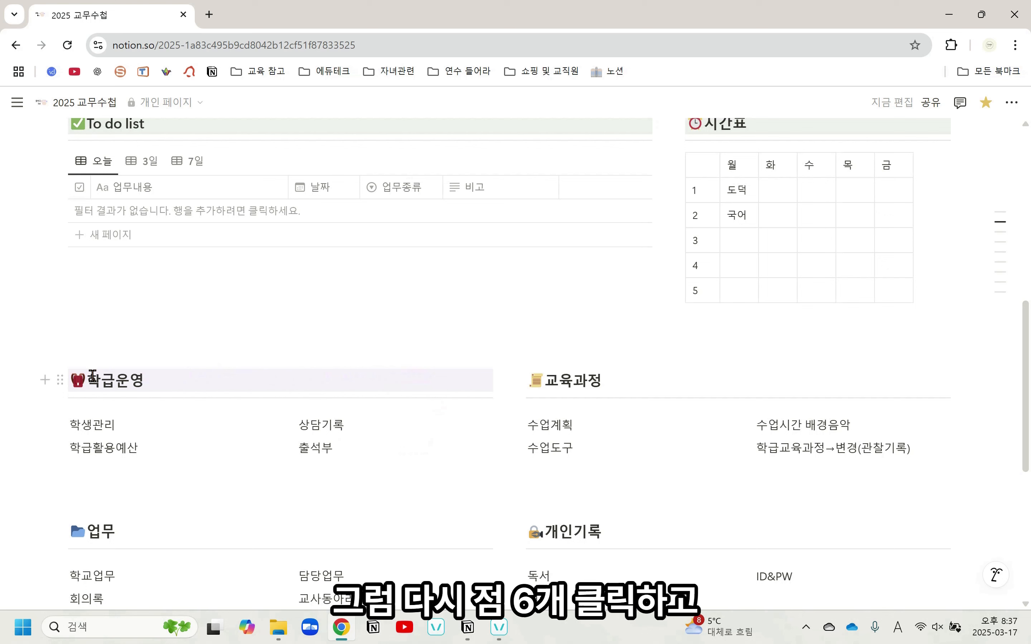
{"action": "left_click", "coordinate": [59, 380]}
{"action": "mouse_move", "coordinate": [125, 478]}
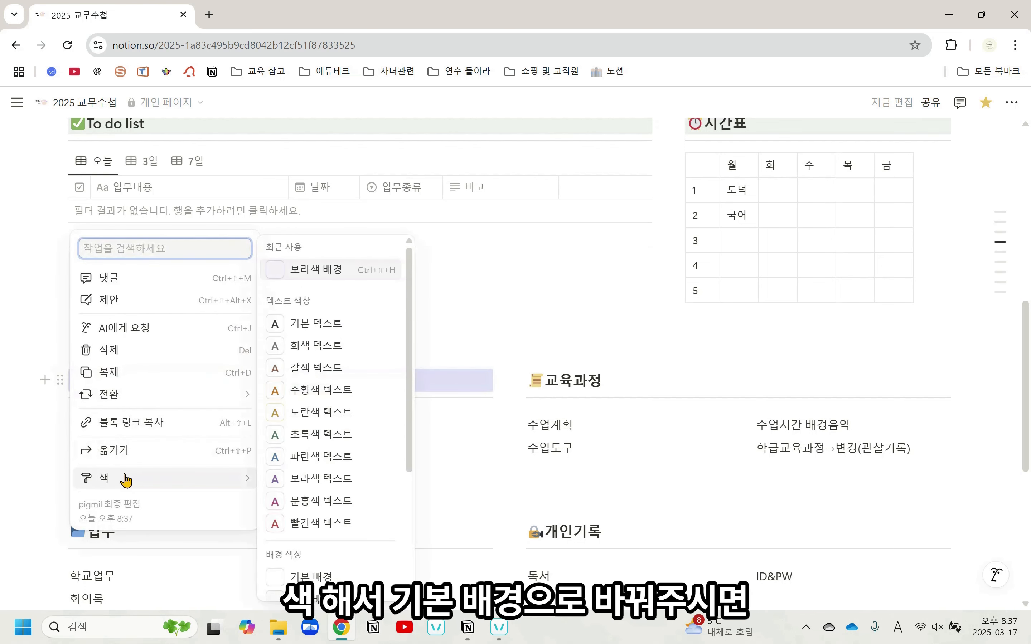
{"action": "left_click", "coordinate": [339, 575]}
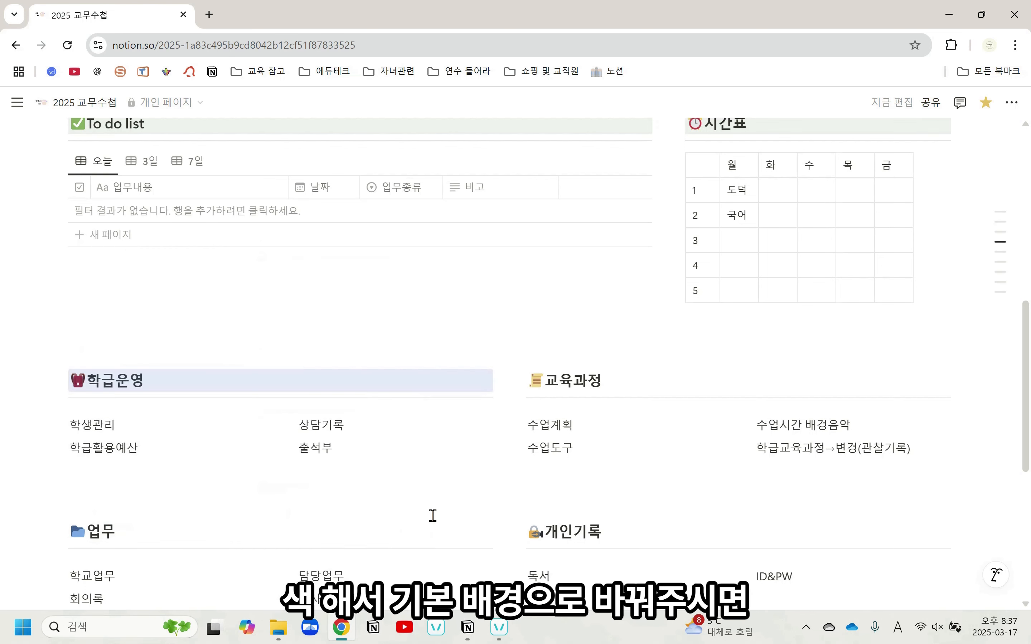
{"action": "left_click", "coordinate": [430, 383]}
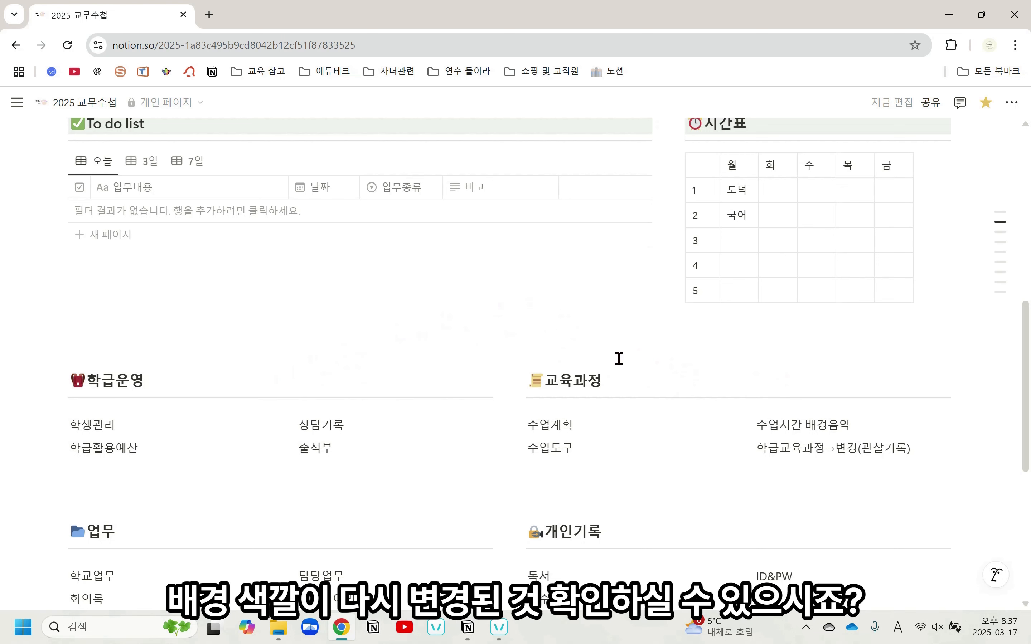
Give the 전체업무 heading a gray background (회색 배경)
{"action": "scroll", "coordinate": [633, 455], "scroll_direction": "down", "scroll_amount": 5}
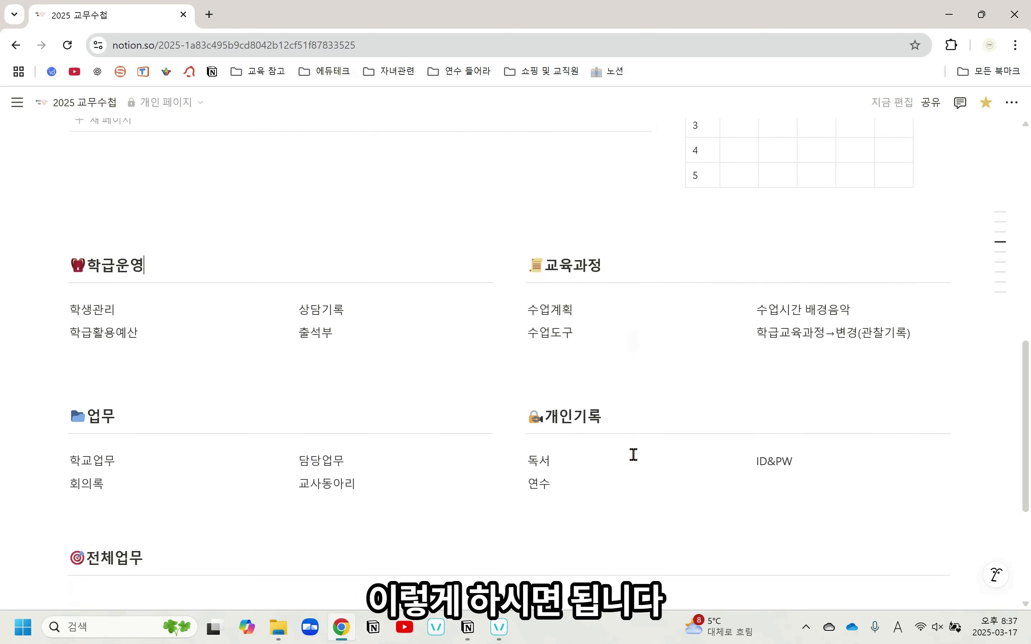
{"action": "scroll", "coordinate": [631, 454], "scroll_direction": "down", "scroll_amount": 2}
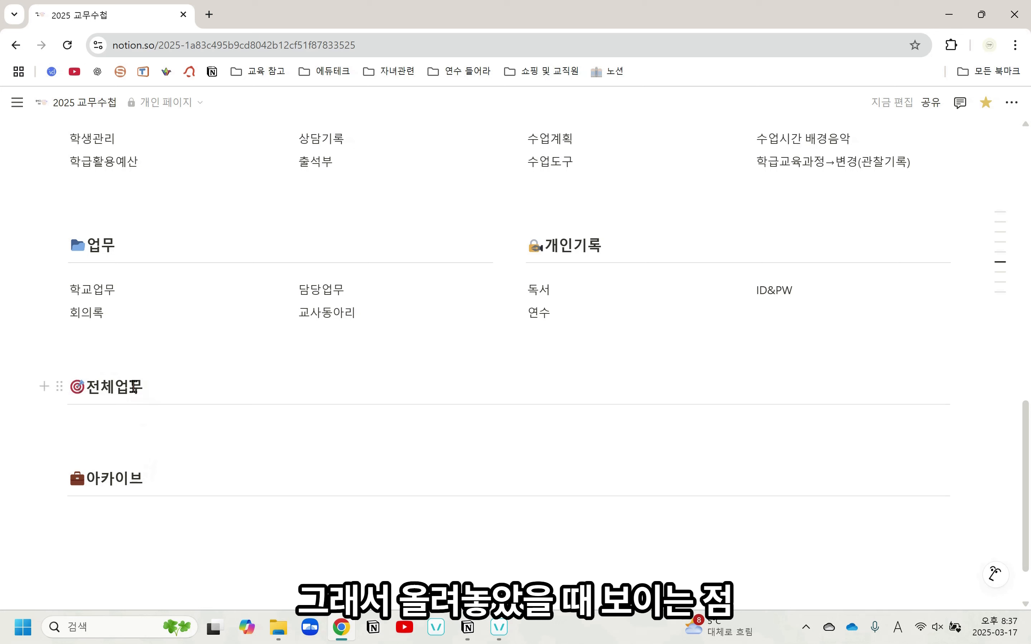
{"action": "left_click", "coordinate": [59, 386]}
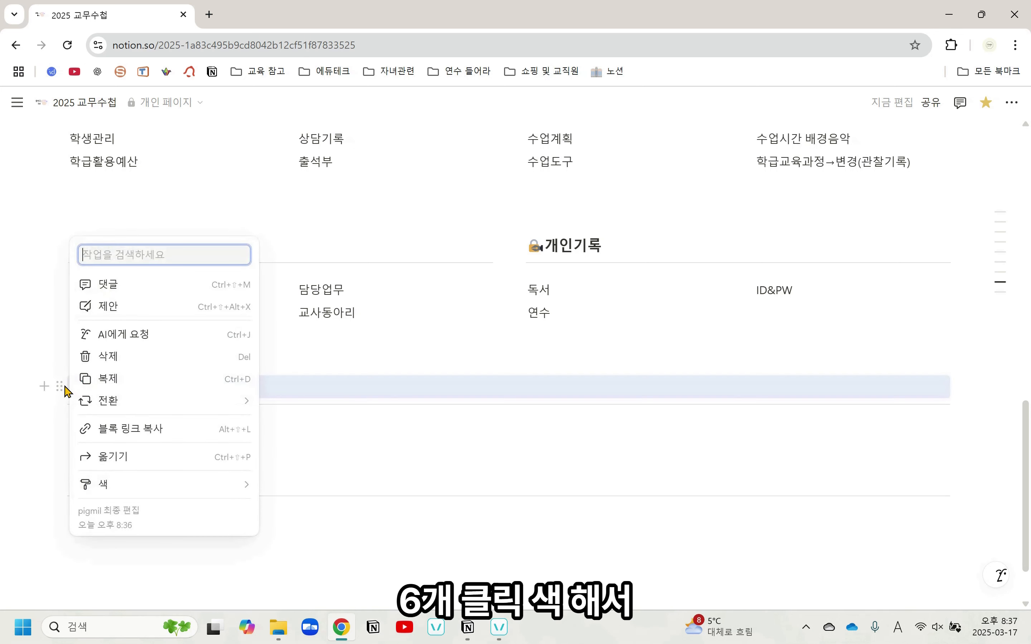
{"action": "mouse_move", "coordinate": [128, 483]}
{"action": "scroll", "coordinate": [337, 494], "scroll_direction": "down", "scroll_amount": 3}
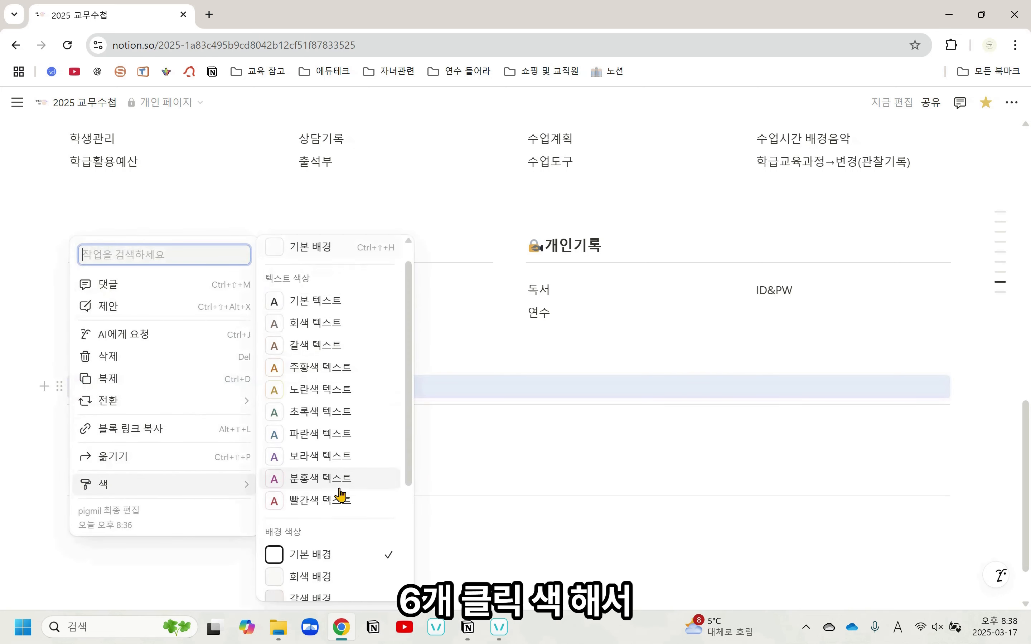
{"action": "left_click", "coordinate": [336, 464]}
{"action": "left_click", "coordinate": [434, 531]}
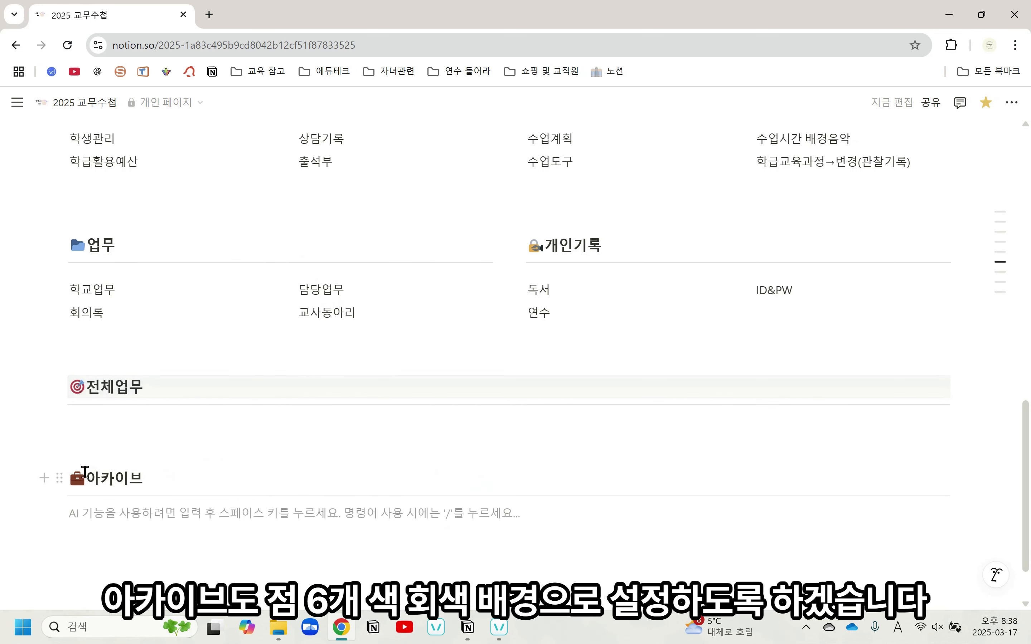
Apply the gray background (회색 배경) to the 아카이브 heading as well
{"action": "left_click", "coordinate": [59, 478]}
{"action": "mouse_move", "coordinate": [128, 550]}
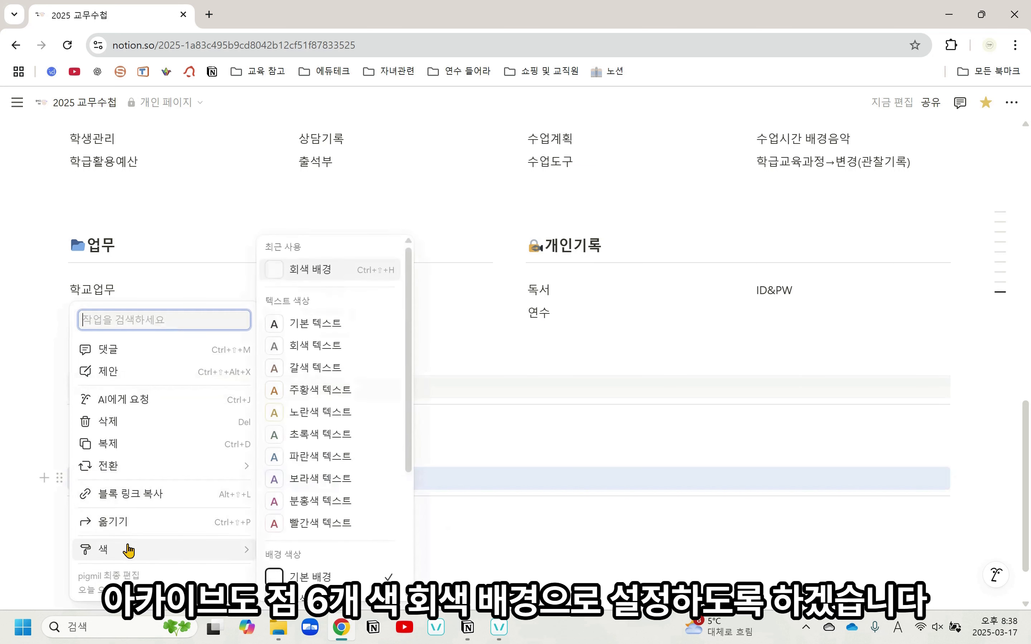
{"action": "scroll", "coordinate": [329, 552], "scroll_direction": "down", "scroll_amount": 2}
{"action": "left_click", "coordinate": [327, 532]}
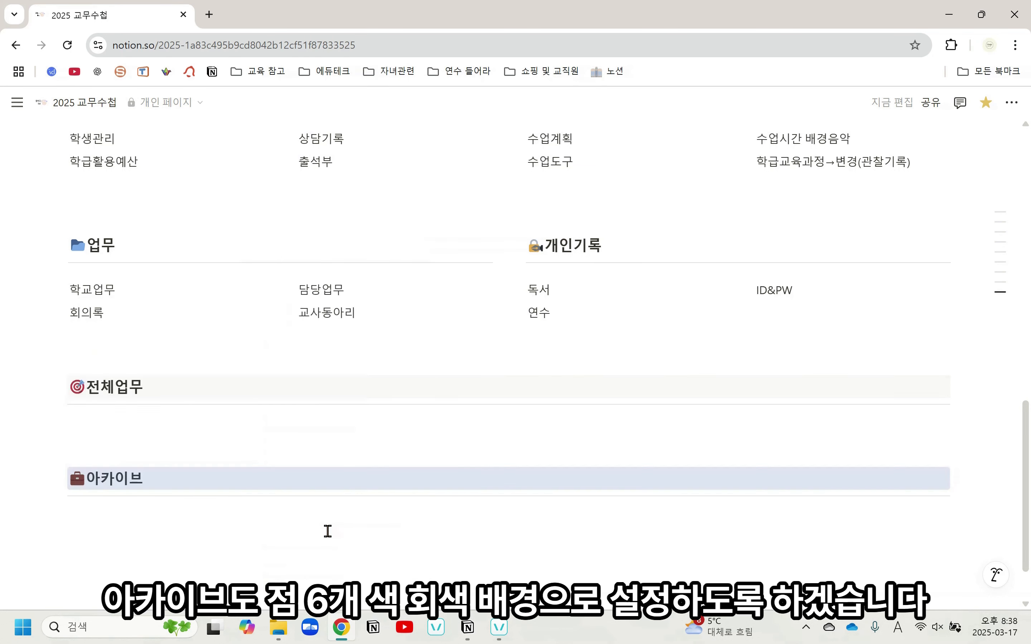
{"action": "left_click", "coordinate": [468, 558]}
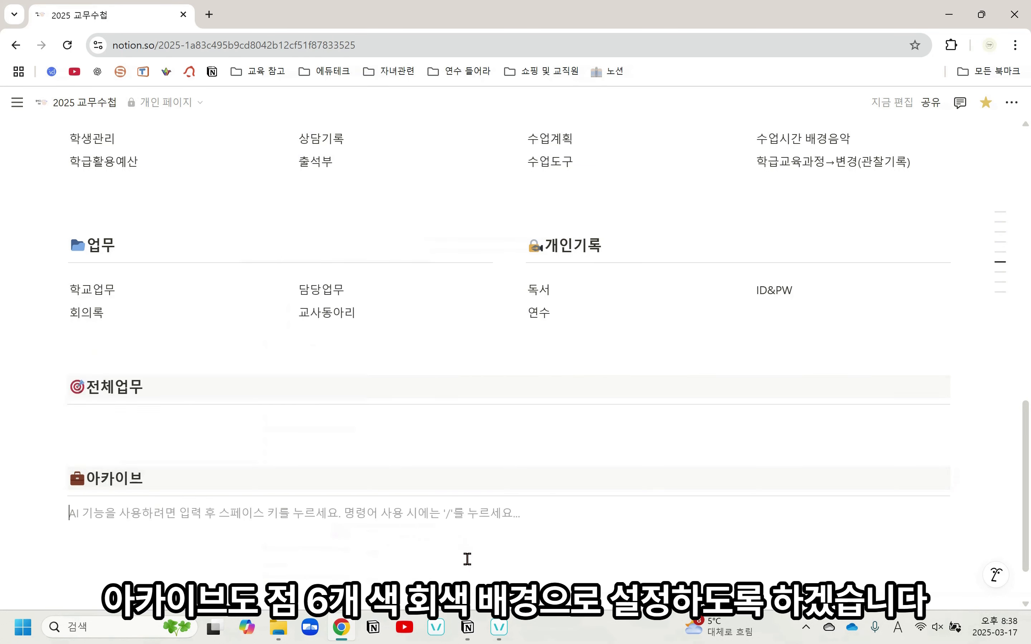
Examine the sort and filter settings of the To do list database's 오늘 view and the space below the 전체업무 heading
{"action": "scroll", "coordinate": [469, 552], "scroll_direction": "up", "scroll_amount": 8}
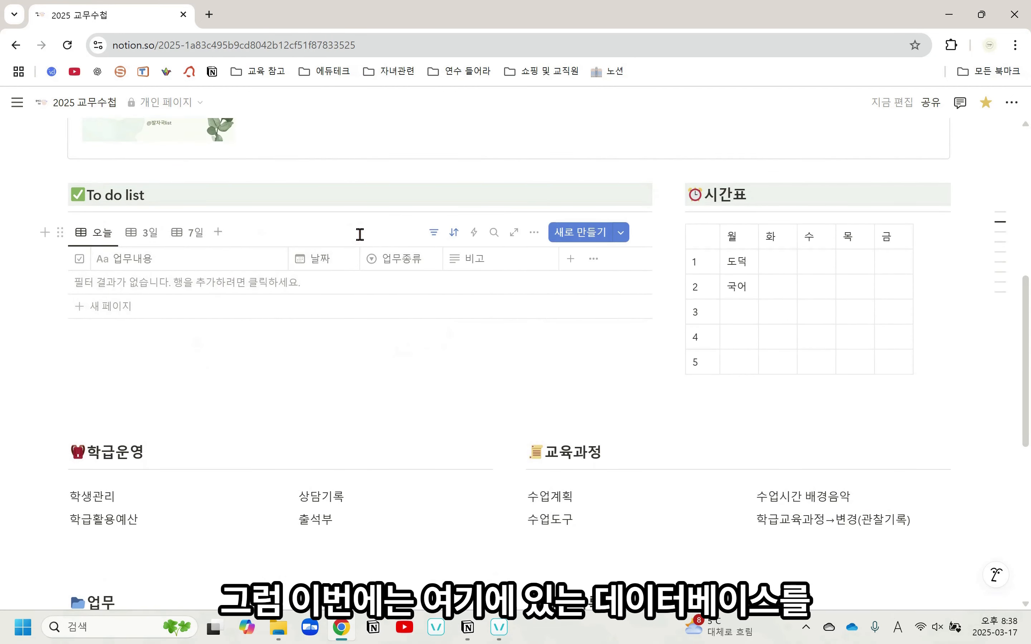
{"action": "scroll", "coordinate": [391, 279], "scroll_direction": "down", "scroll_amount": 2}
{"action": "scroll", "coordinate": [391, 279], "scroll_direction": "down", "scroll_amount": 5}
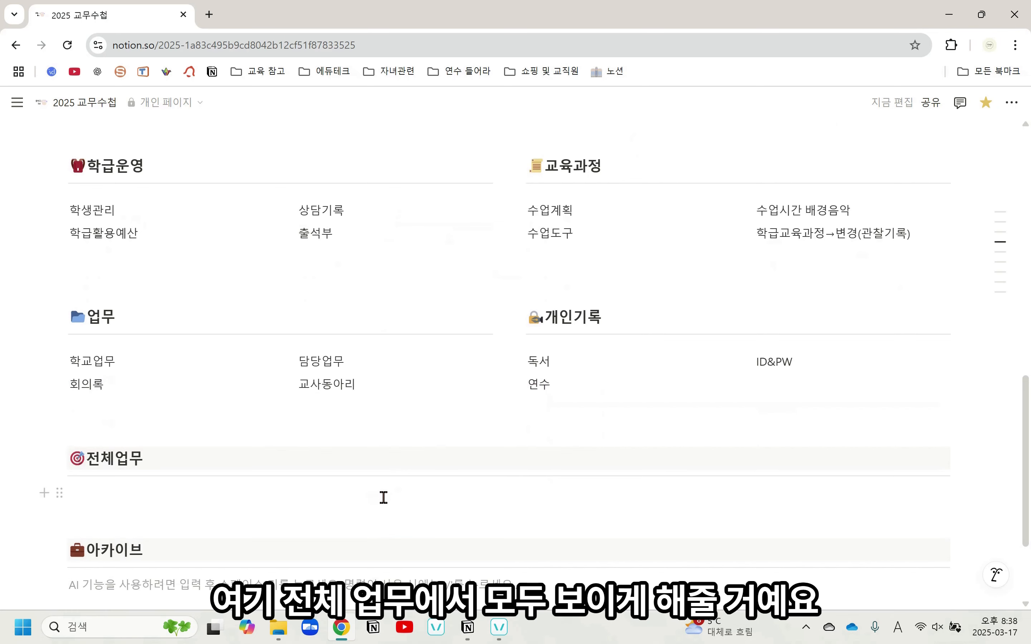
{"action": "scroll", "coordinate": [385, 502], "scroll_direction": "up", "scroll_amount": 7}
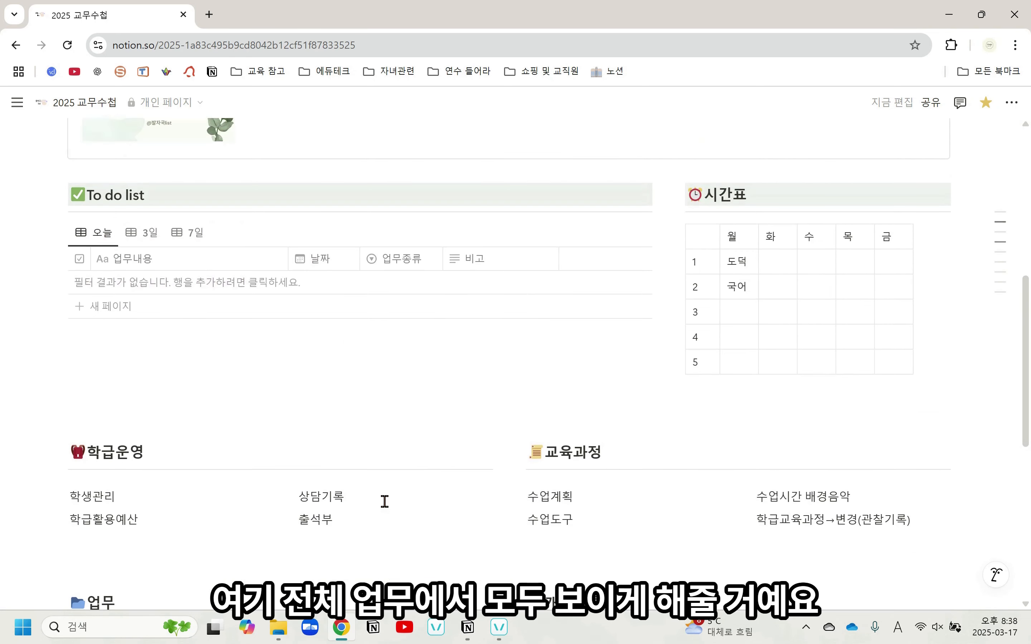
{"action": "left_click", "coordinate": [434, 233]}
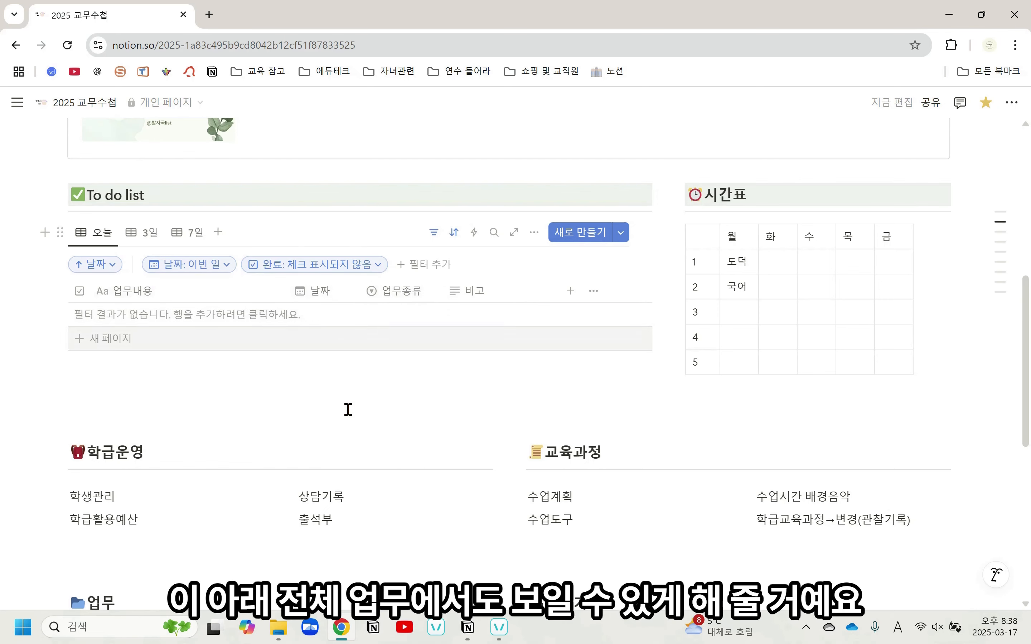
{"action": "scroll", "coordinate": [345, 409], "scroll_direction": "down", "scroll_amount": 5}
{"action": "scroll", "coordinate": [343, 414], "scroll_direction": "down", "scroll_amount": 1}
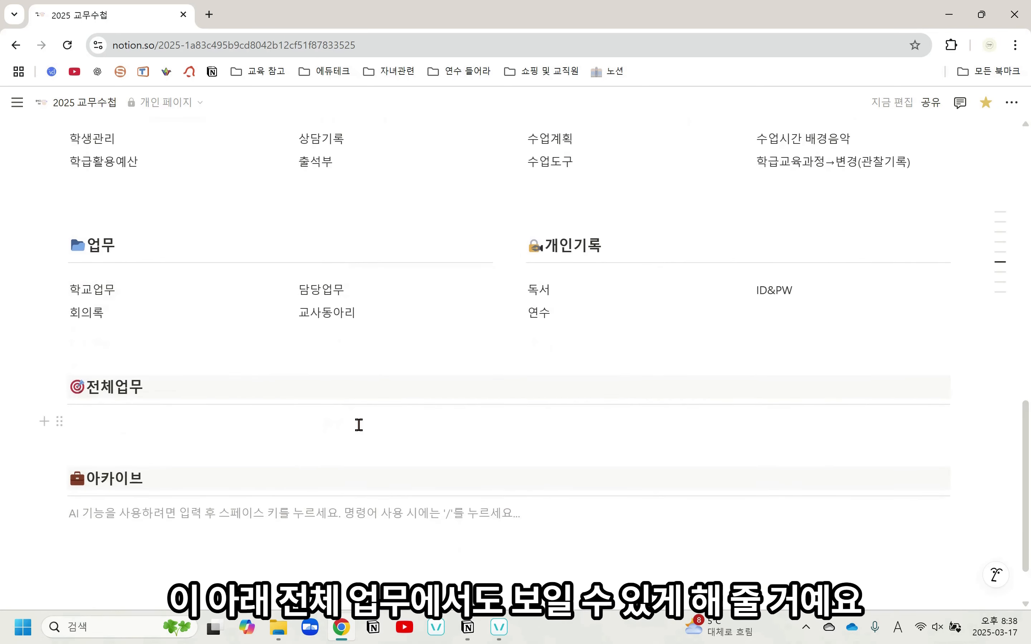
{"action": "scroll", "coordinate": [358, 425], "scroll_direction": "up", "scroll_amount": 10}
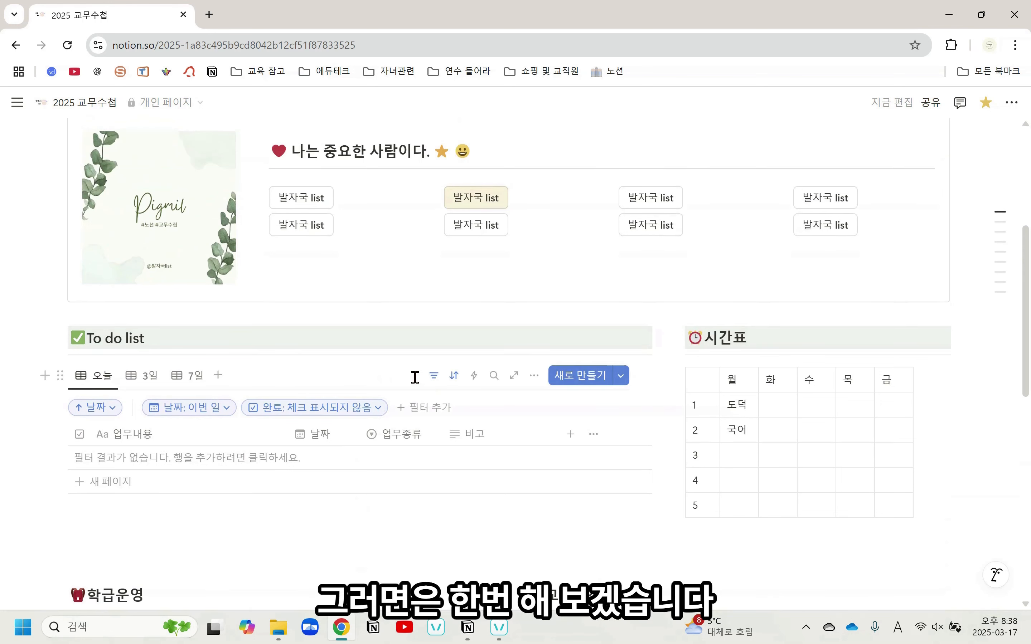
{"action": "left_click", "coordinate": [434, 375]}
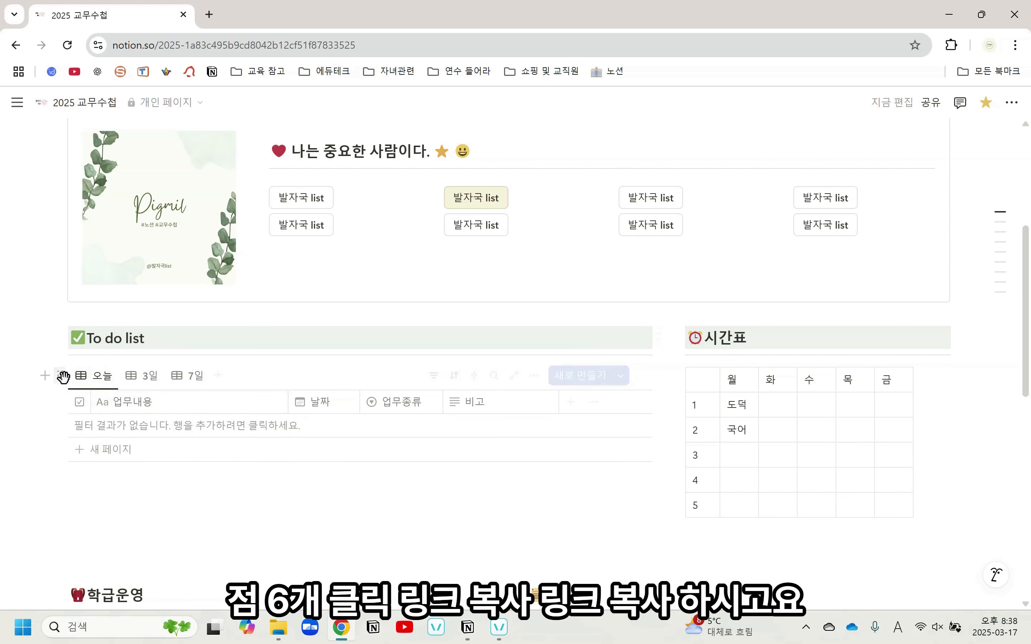
Copy the link of the To do list database and paste it below the 전체업무 heading as a linked database view (연결된 데이터베이스 보기)
{"action": "left_click", "coordinate": [61, 375]}
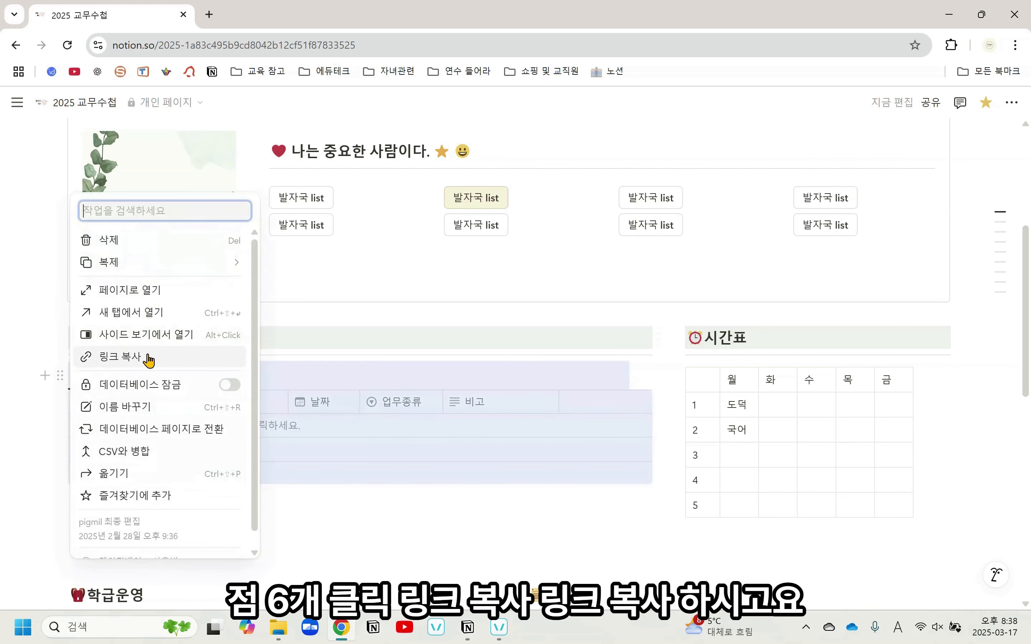
{"action": "left_click", "coordinate": [163, 364]}
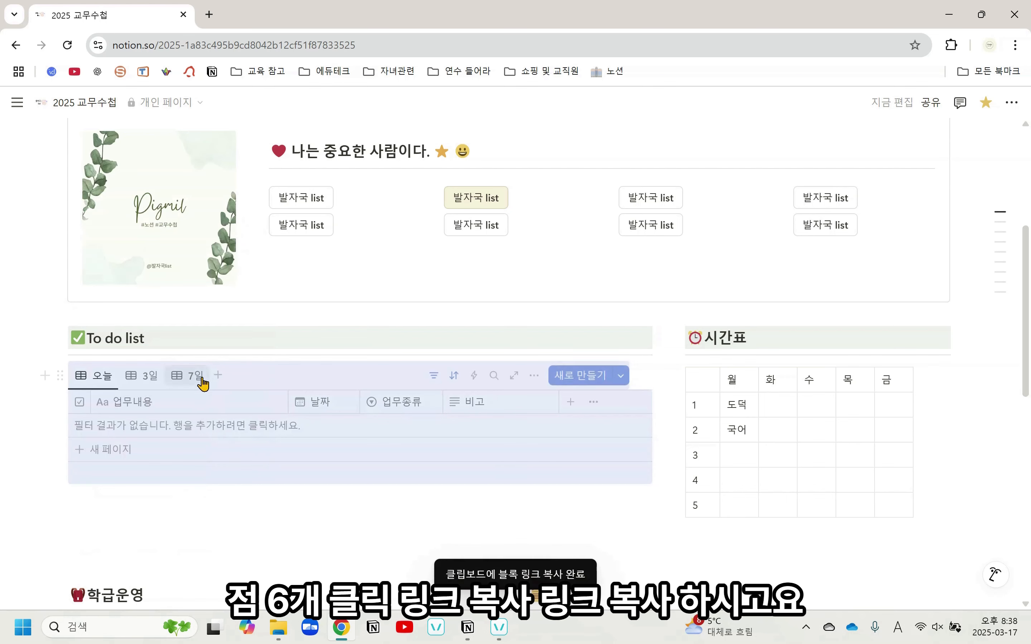
{"action": "scroll", "coordinate": [258, 423], "scroll_direction": "down", "scroll_amount": 10}
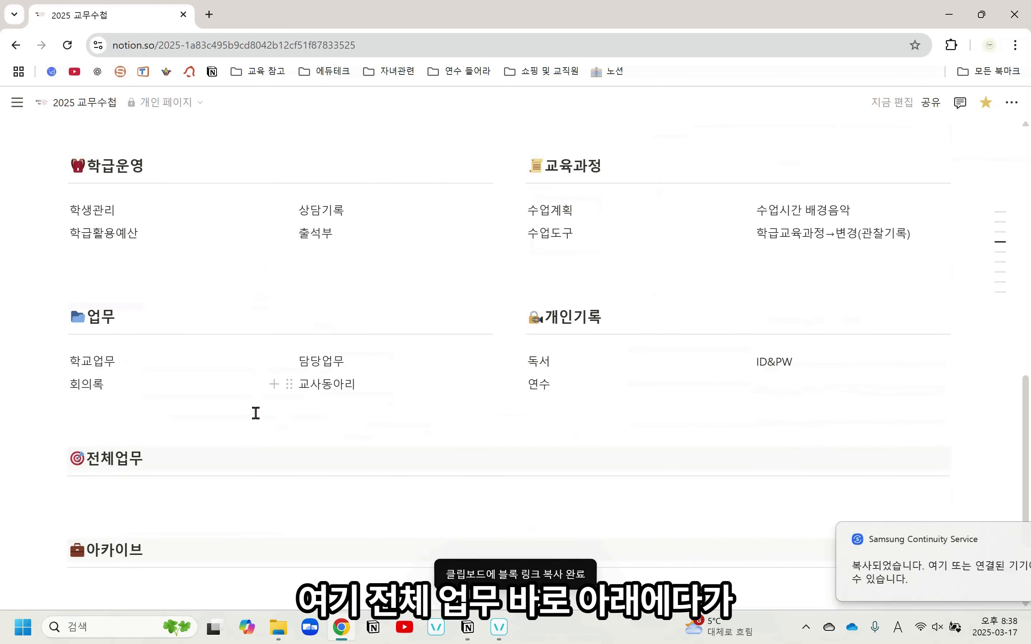
{"action": "left_click", "coordinate": [257, 425]}
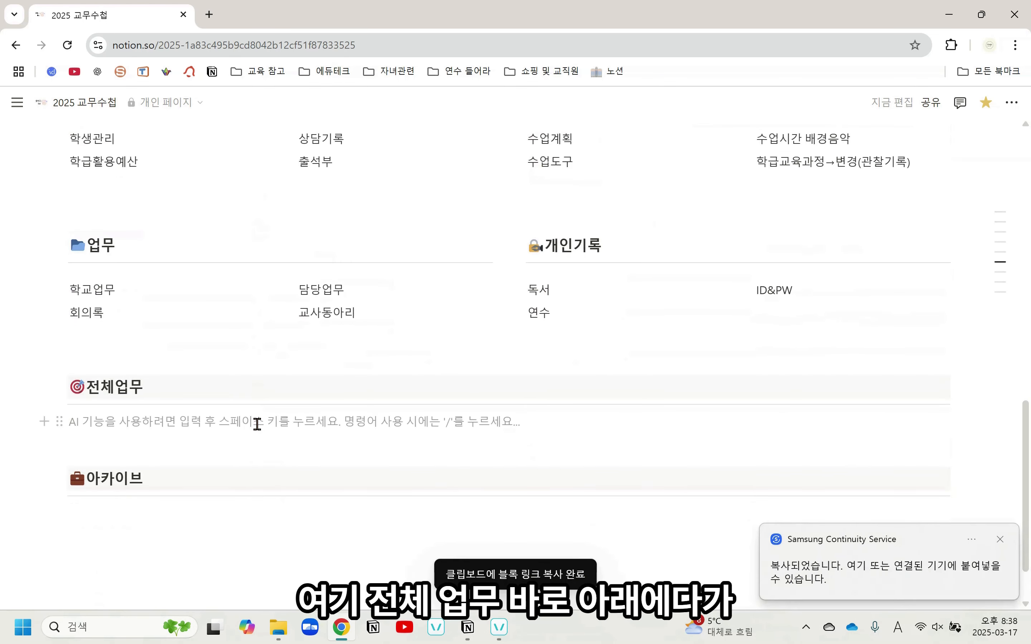
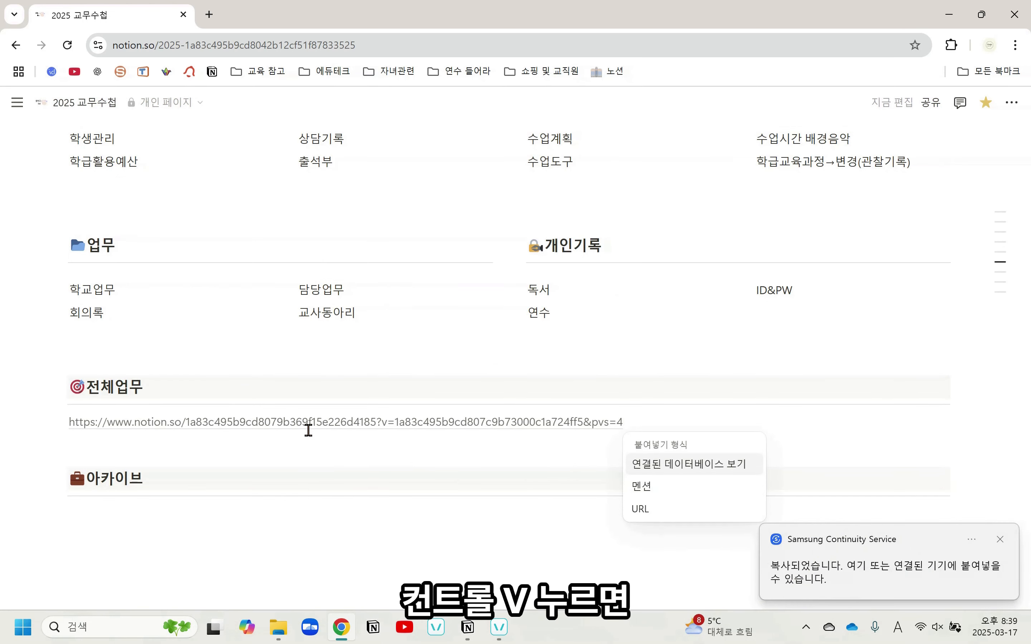
{"action": "left_click", "coordinate": [669, 465]}
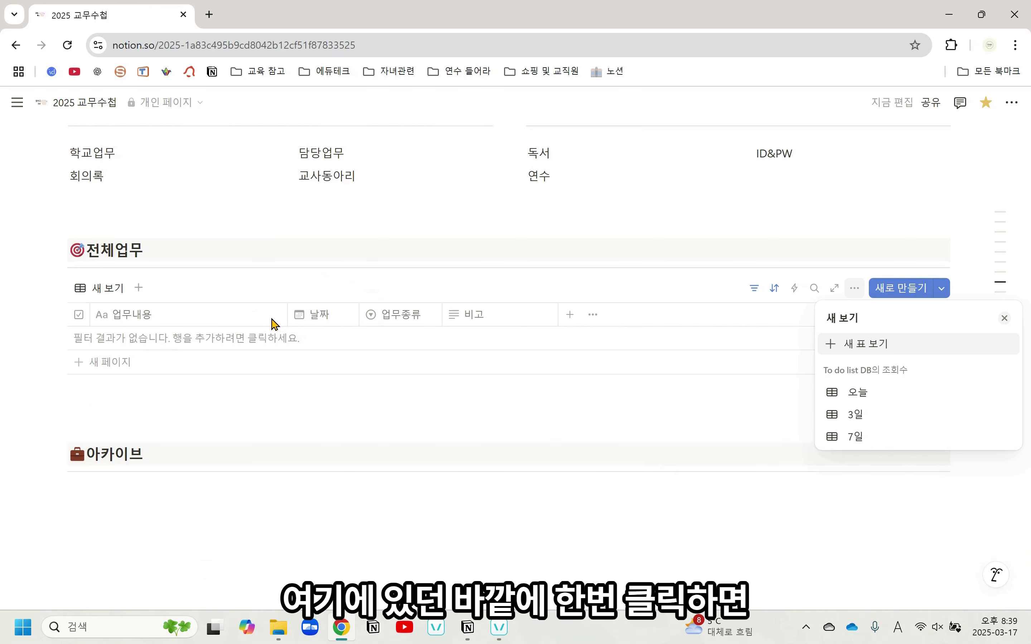
{"action": "left_click", "coordinate": [715, 408]}
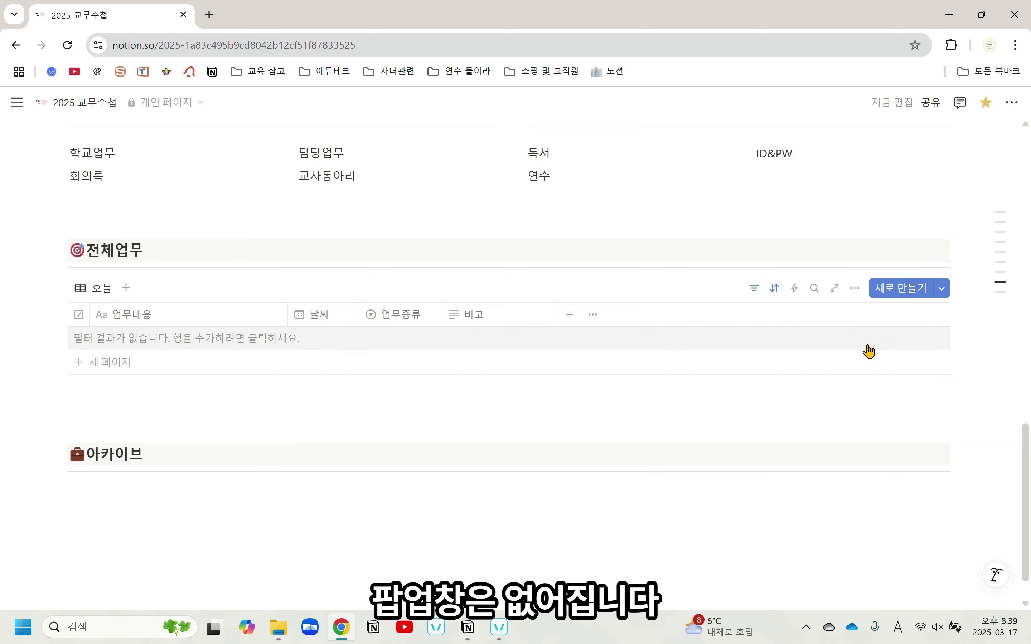
{"action": "scroll", "coordinate": [439, 359], "scroll_direction": "up", "scroll_amount": 10}
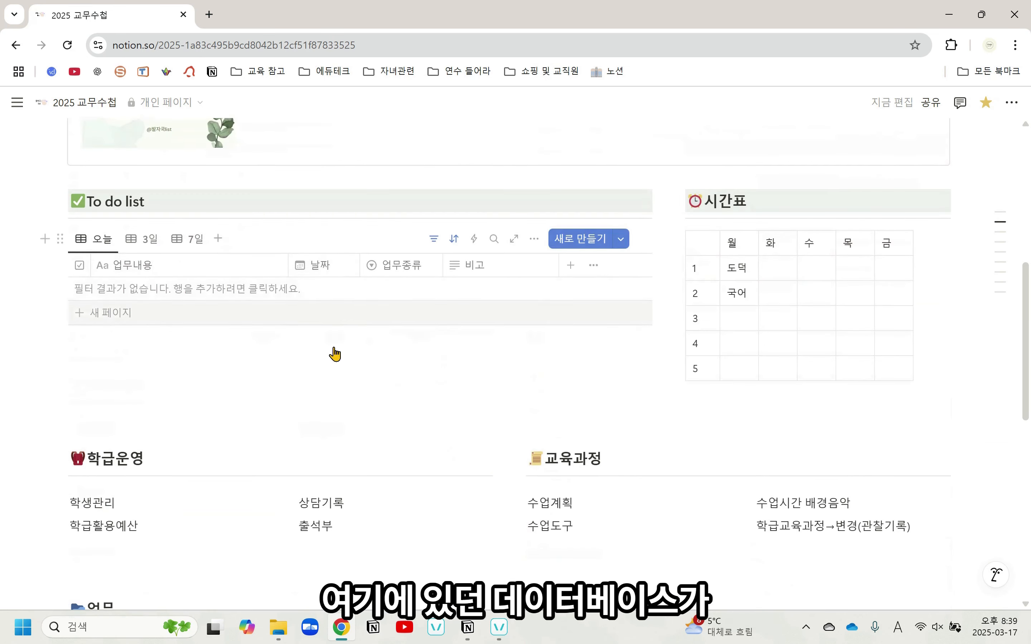
Remove the 날짜 sort from the linked To do list view under 전체업무
{"action": "scroll", "coordinate": [337, 341], "scroll_direction": "down", "scroll_amount": 10}
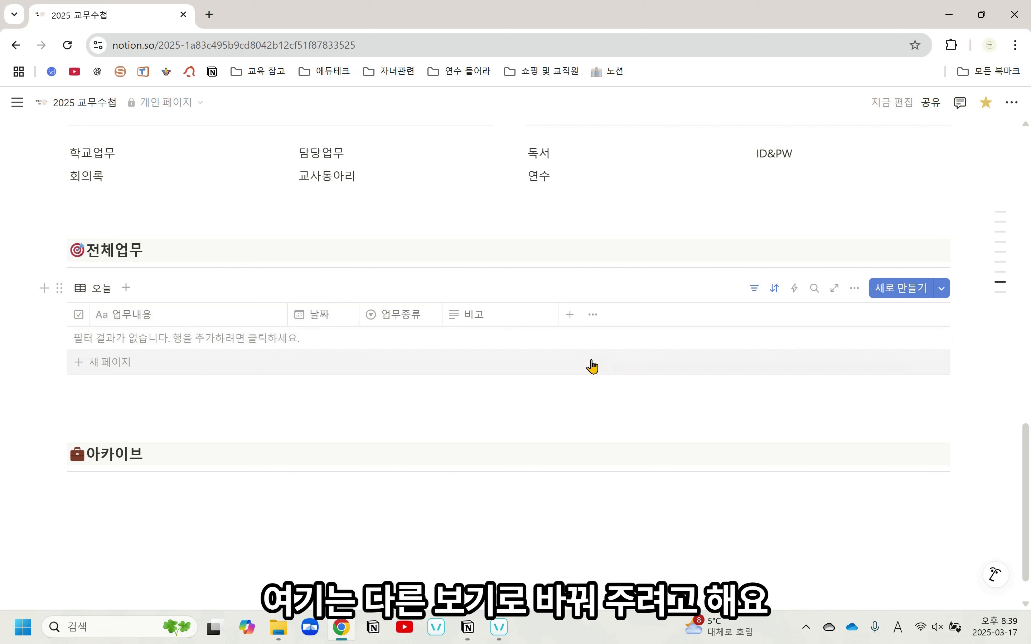
{"action": "left_click", "coordinate": [775, 288]}
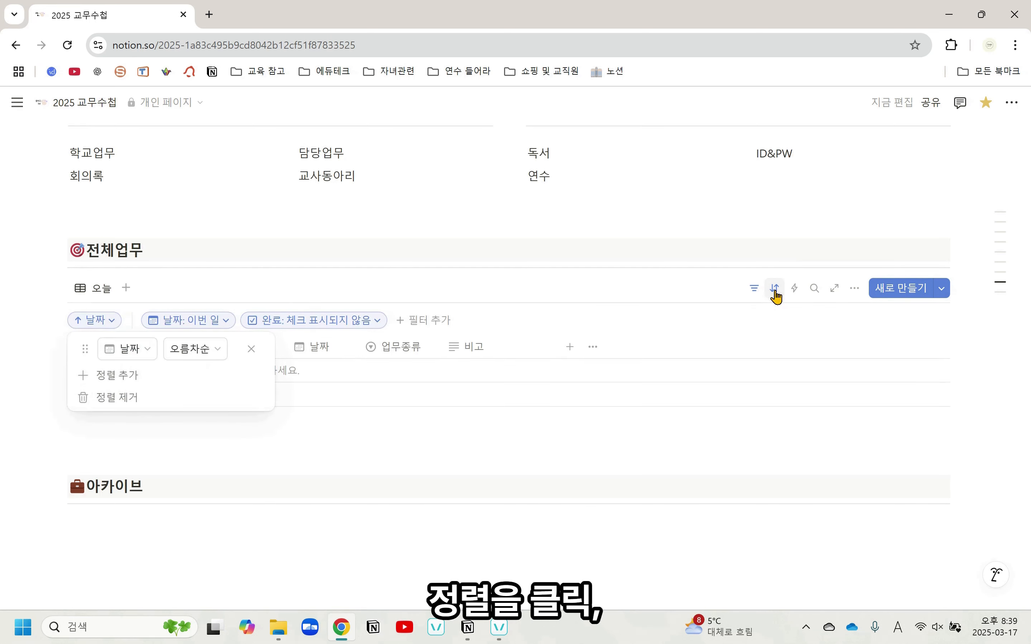
{"action": "left_click", "coordinate": [775, 291]}
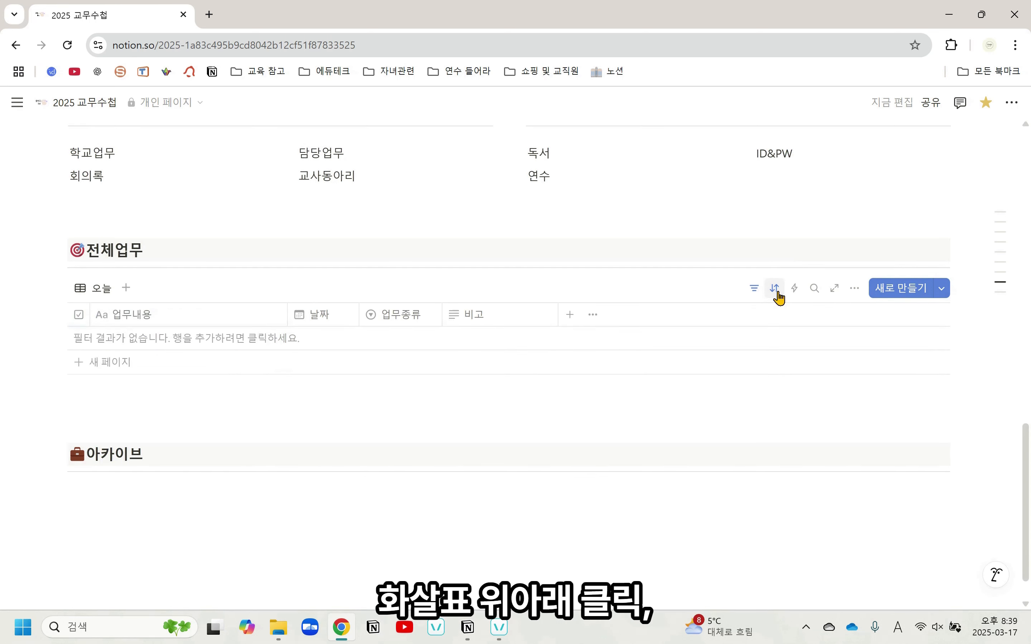
{"action": "left_click", "coordinate": [776, 292]}
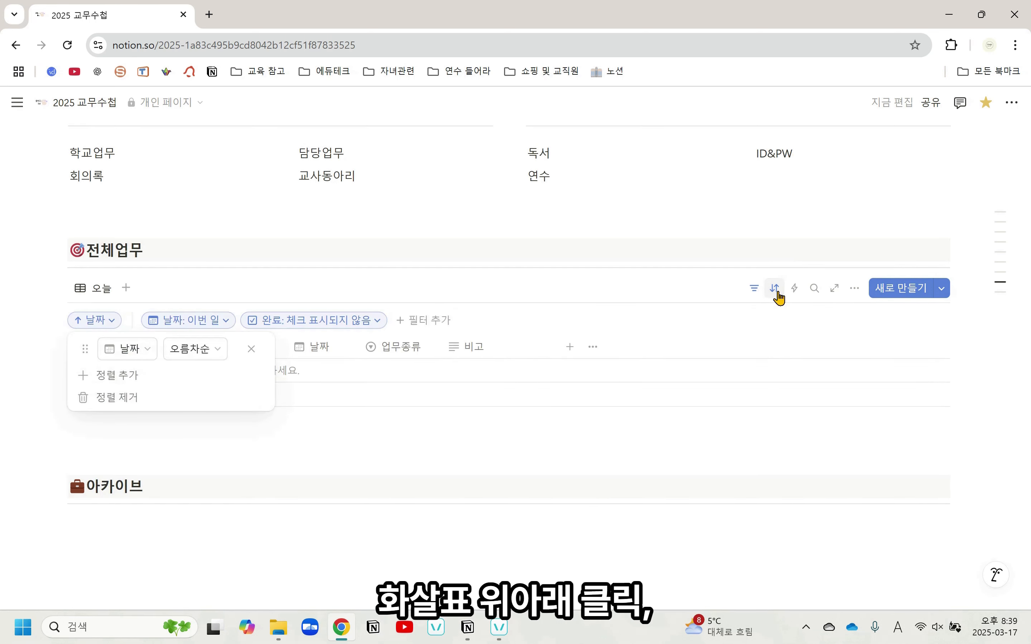
{"action": "left_click", "coordinate": [128, 400]}
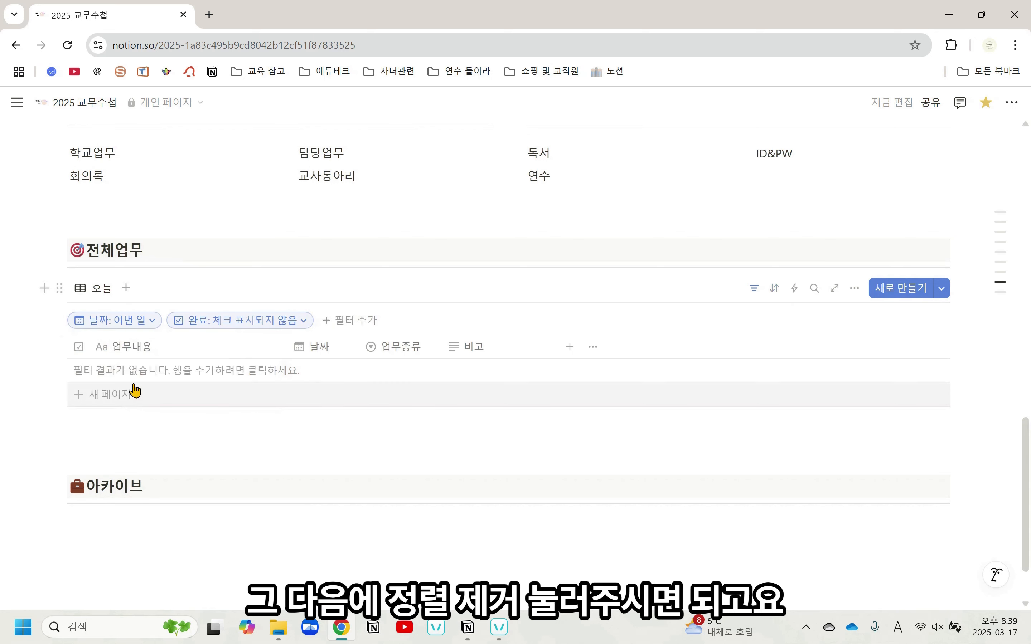
Remove the 날짜 filter from the linked view under 전체업무
{"action": "left_click", "coordinate": [754, 291]}
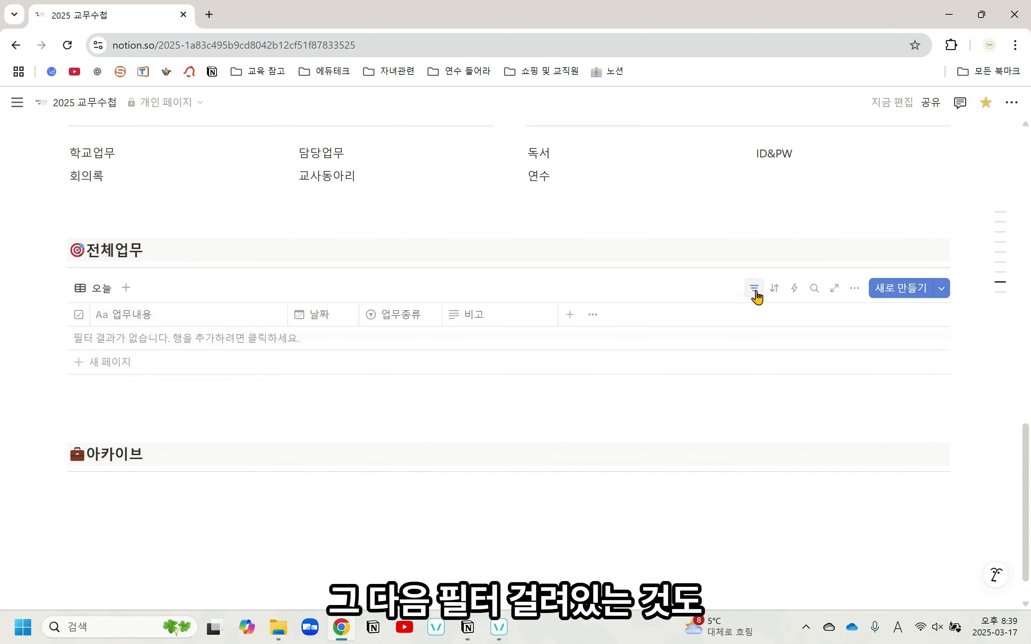
{"action": "left_click", "coordinate": [754, 291]}
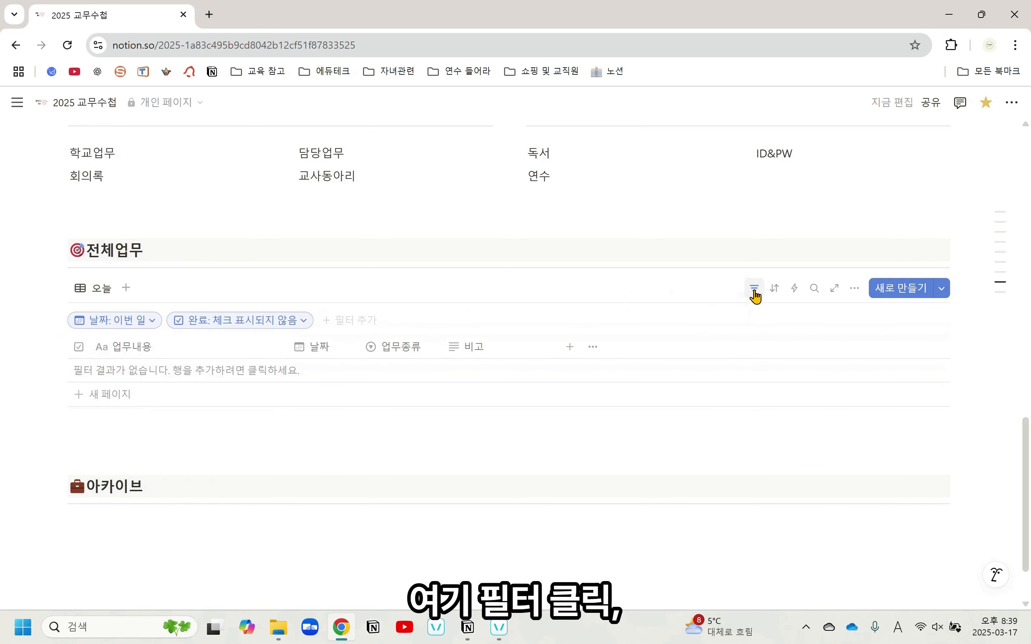
{"action": "left_click", "coordinate": [152, 324]}
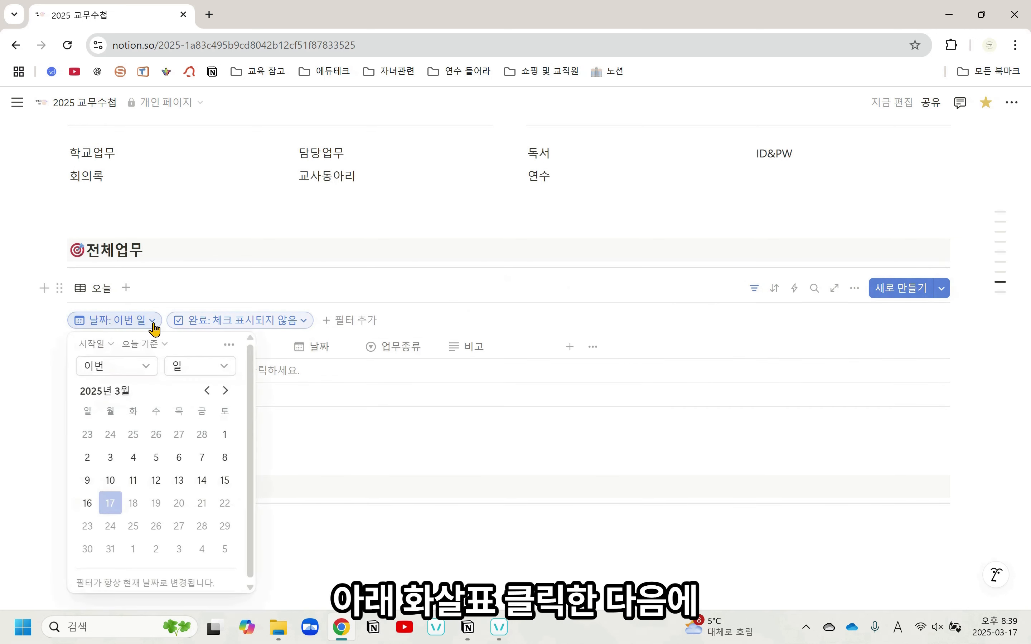
{"action": "left_click", "coordinate": [229, 346]}
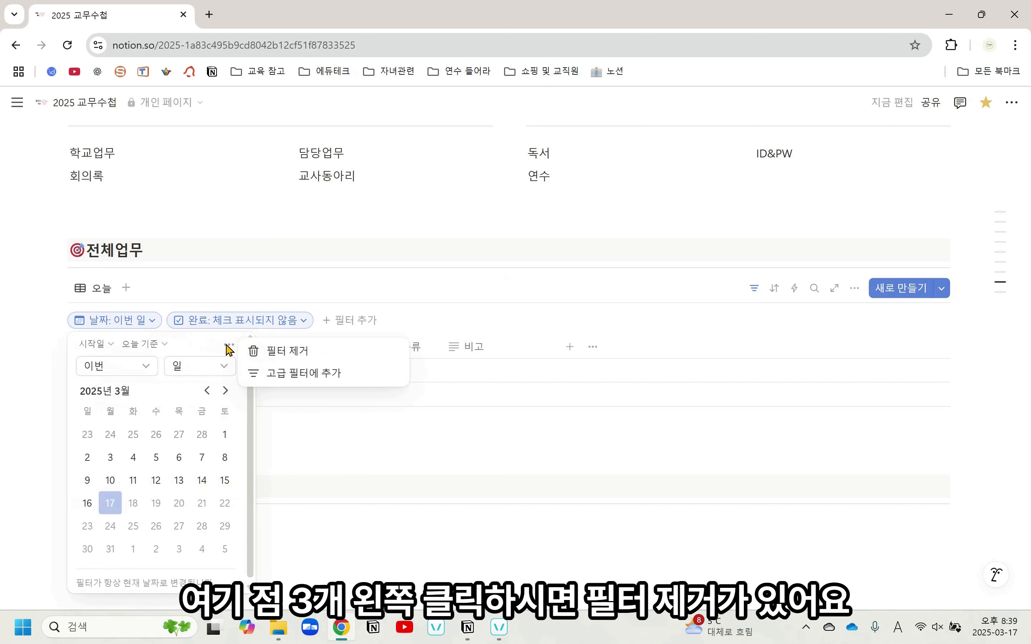
{"action": "left_click", "coordinate": [284, 353]}
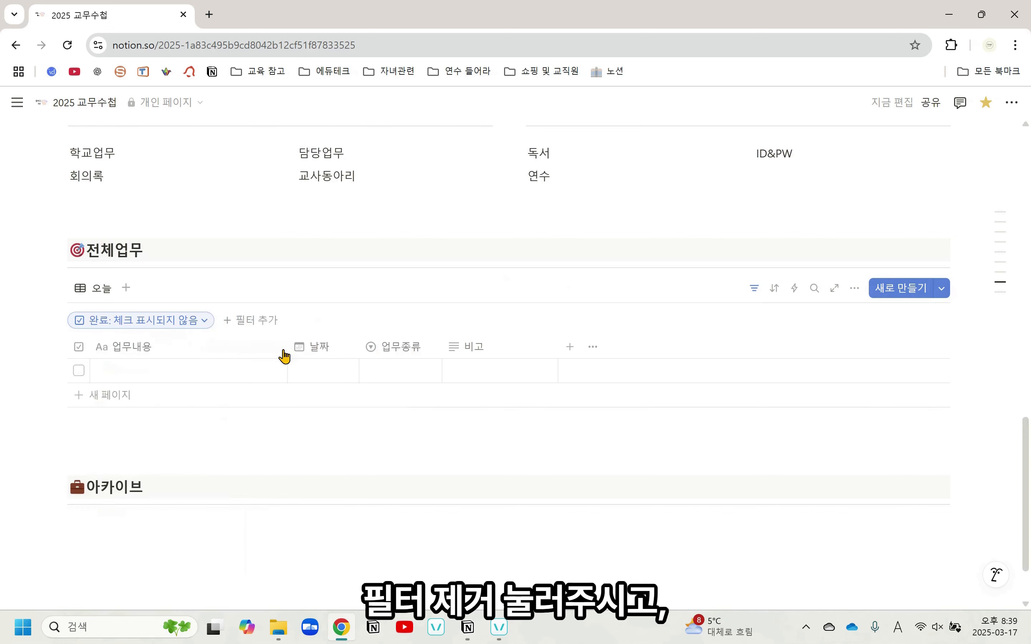
Clear the 완료 filter's condition and remove that filter from the 전체업무 view
{"action": "left_click", "coordinate": [204, 322]}
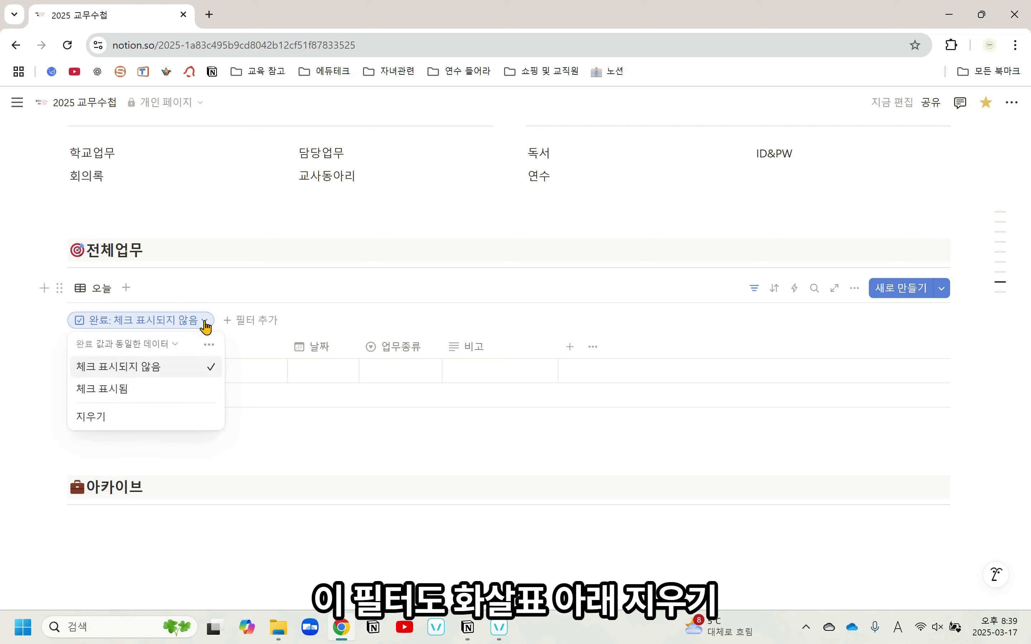
{"action": "left_click", "coordinate": [156, 424]}
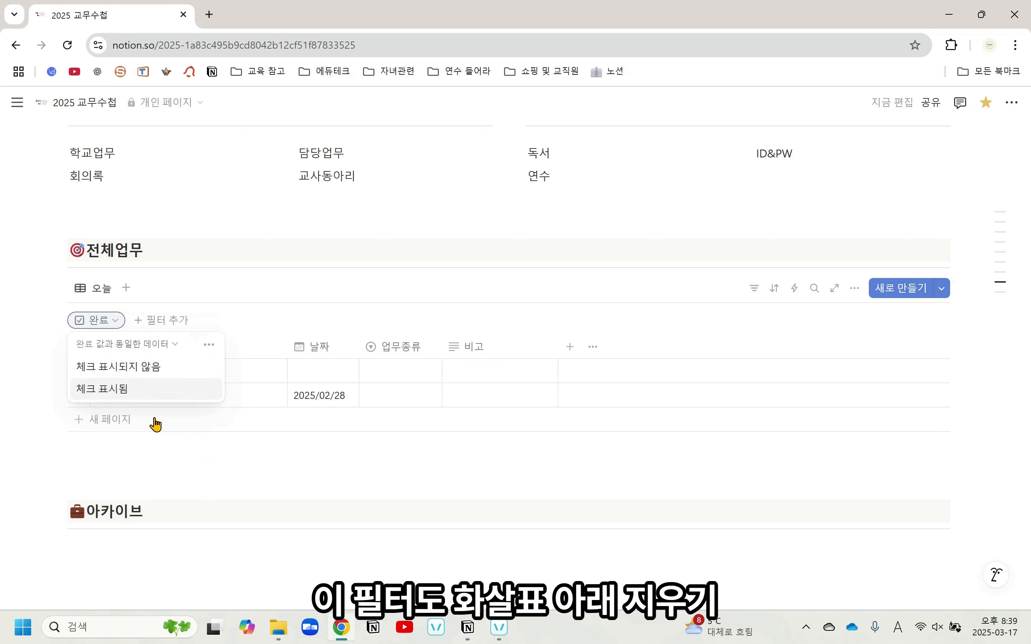
{"action": "key", "text": "Escape"}
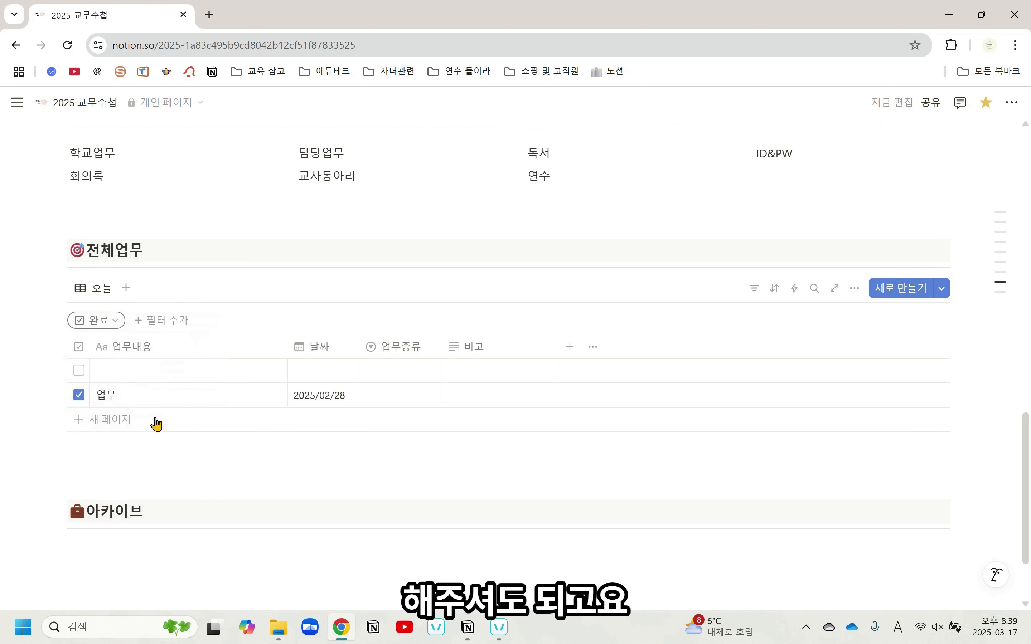
{"action": "left_click", "coordinate": [114, 326]}
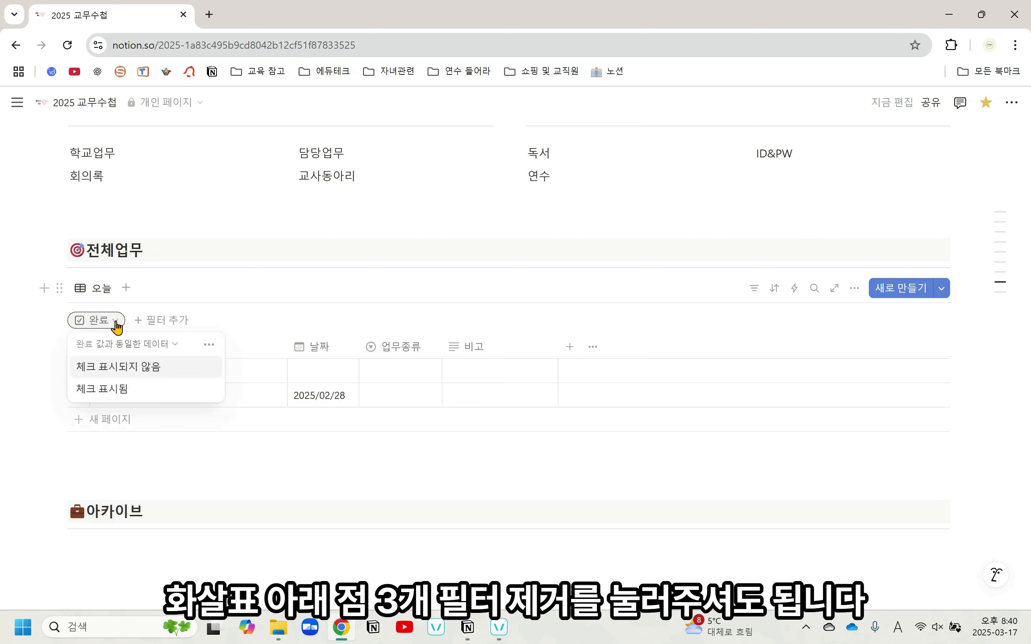
{"action": "left_click", "coordinate": [206, 346]}
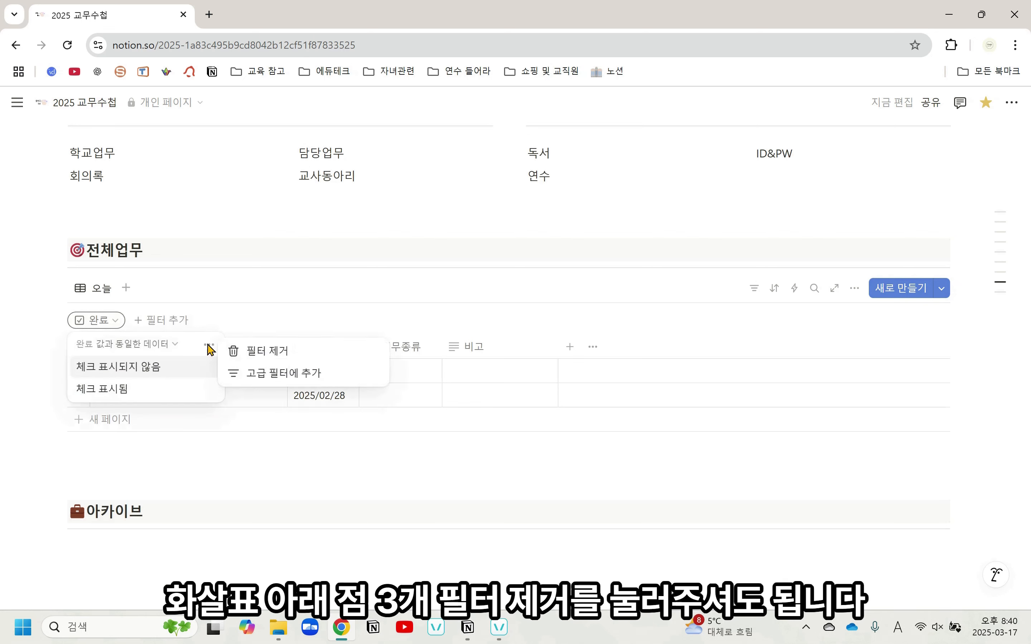
{"action": "left_click", "coordinate": [256, 351]}
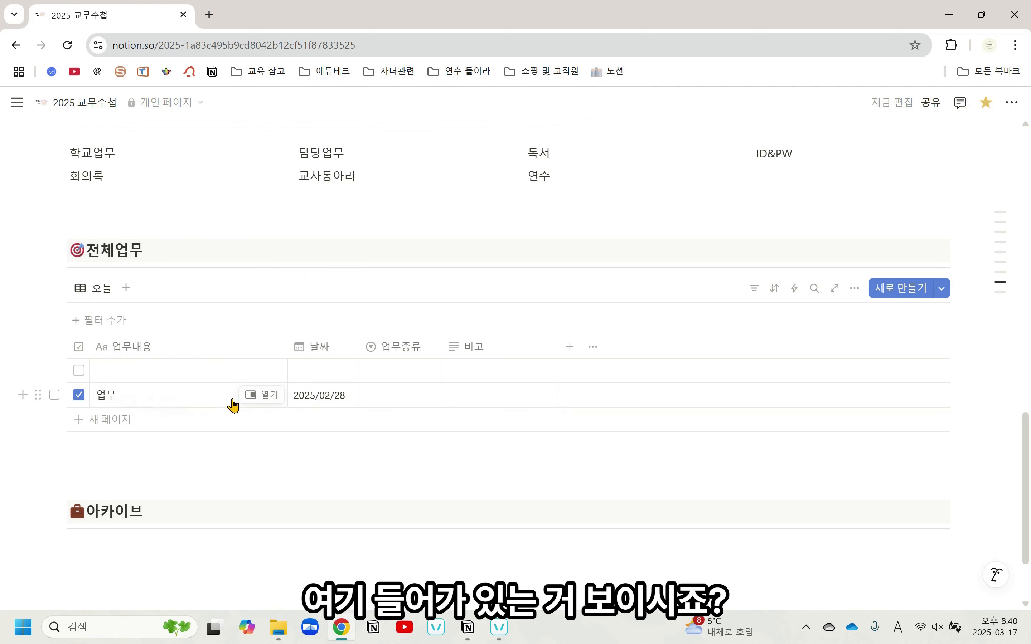
Change the layout of the 전체업무 linked view to calendar (캘린더)
{"action": "left_click", "coordinate": [99, 290]}
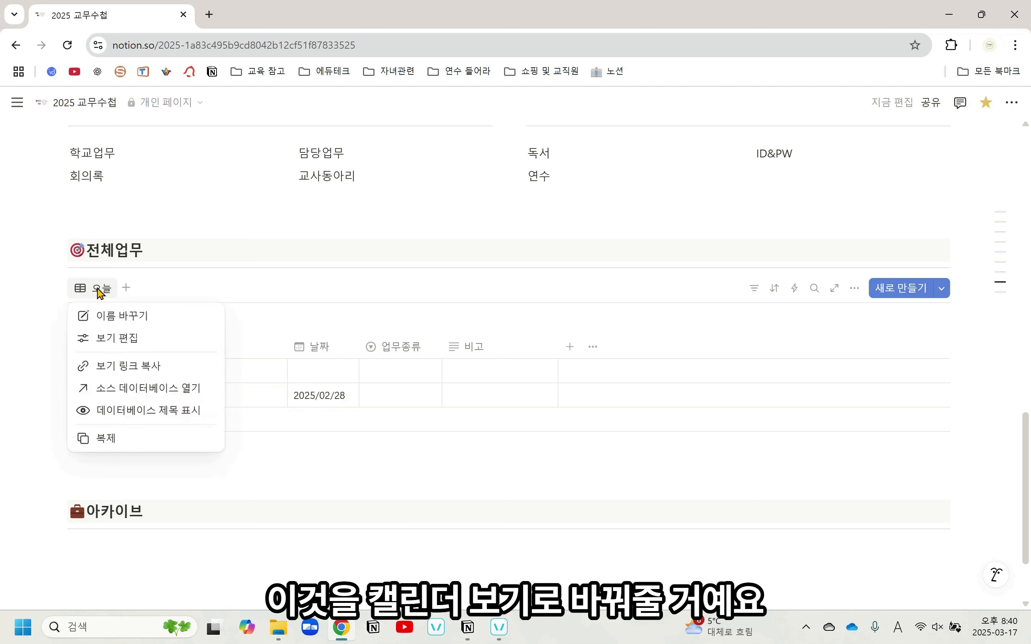
{"action": "left_click", "coordinate": [110, 338]}
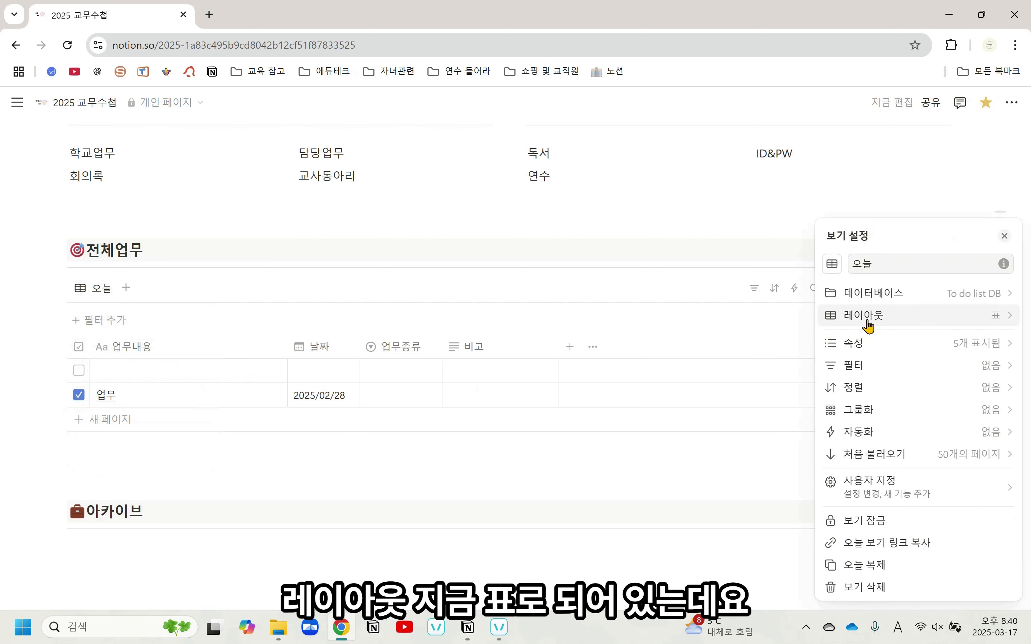
{"action": "left_click", "coordinate": [928, 322]}
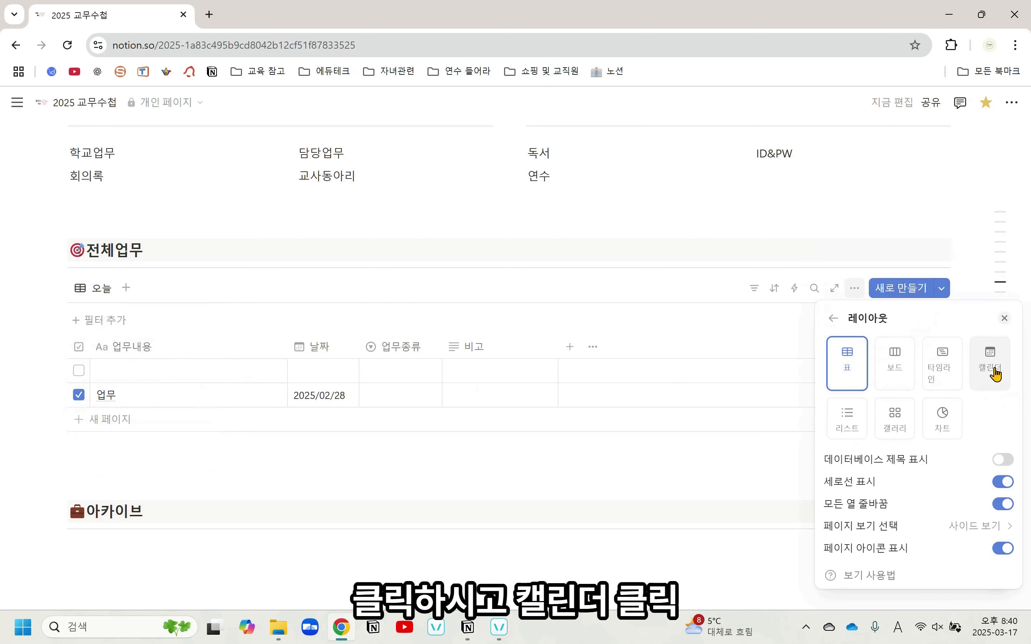
{"action": "left_click", "coordinate": [996, 374]}
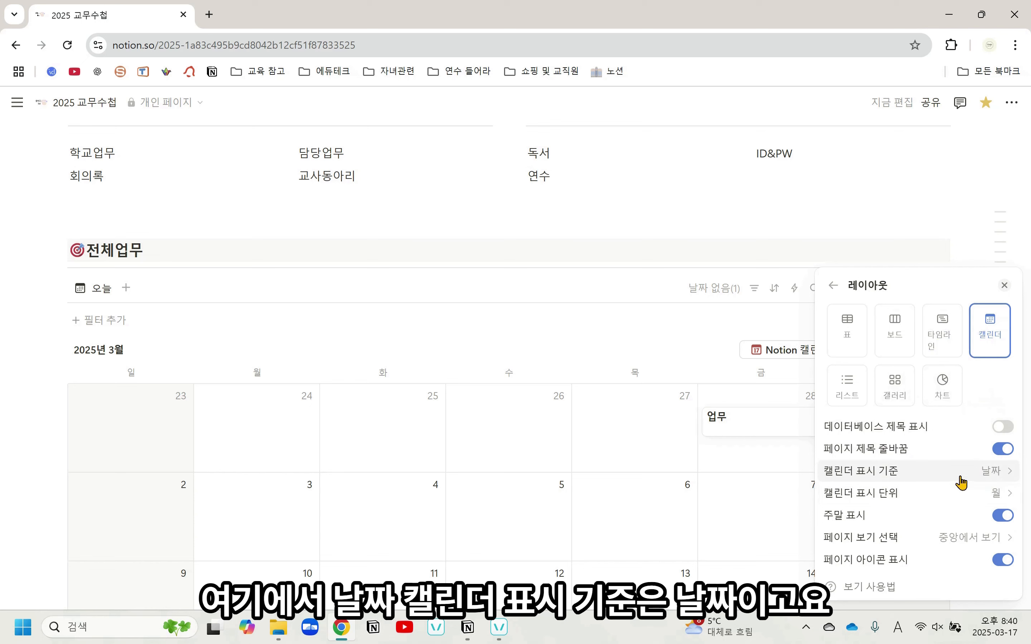
Check the calendar's display unit options (월 or 주) and choose 중앙에서 보기 for how its pages open
{"action": "left_click", "coordinate": [985, 496]}
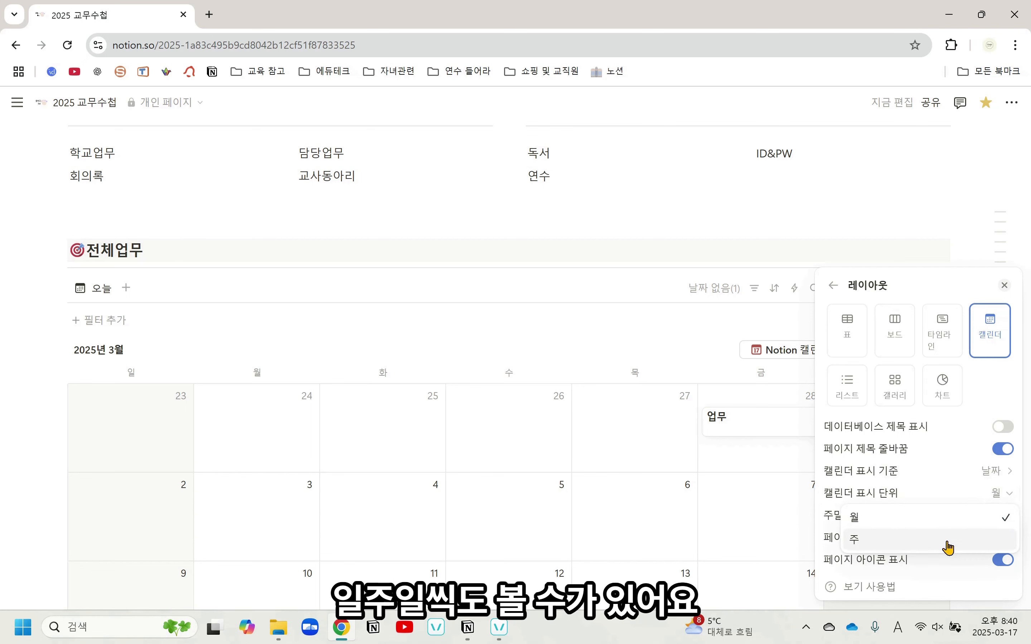
{"action": "left_click", "coordinate": [1014, 494]}
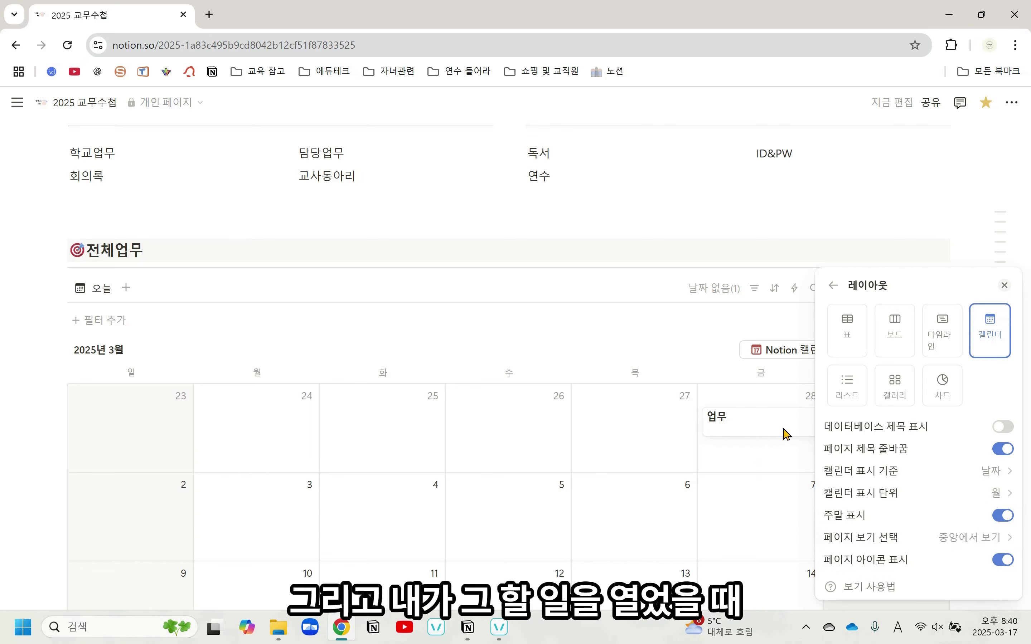
{"action": "left_click", "coordinate": [953, 542]}
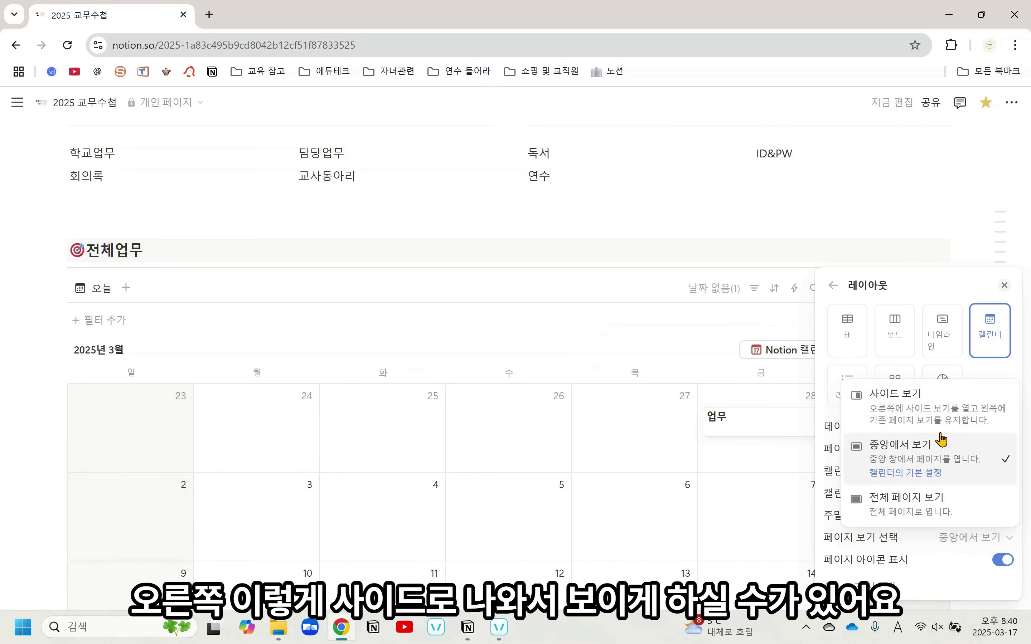
{"action": "left_click", "coordinate": [945, 467]}
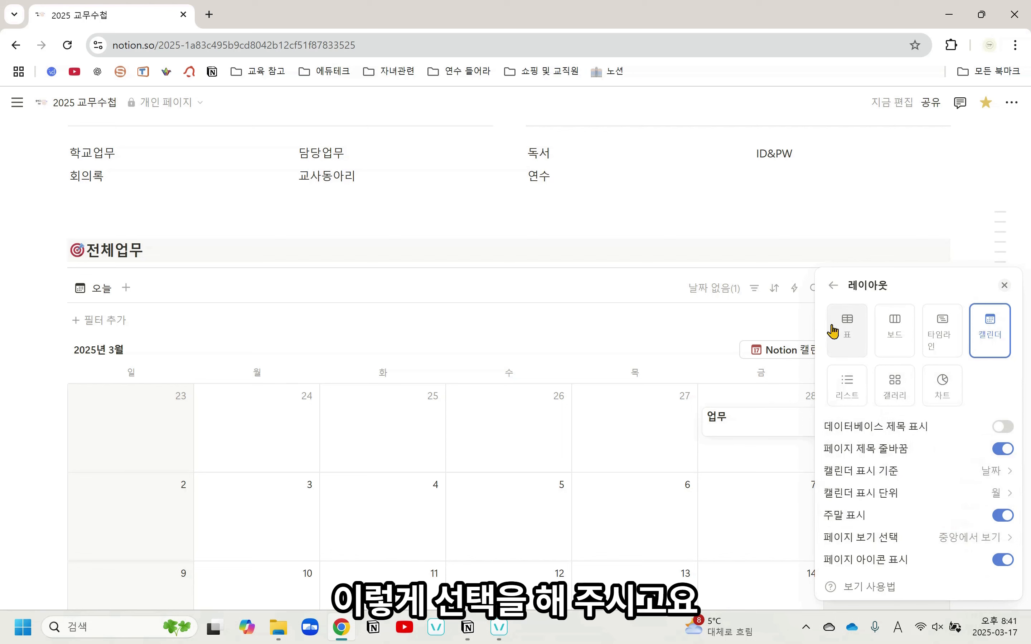
Show the 완료 property on the calendar's cards, toggling its visibility off and on again, and close the view settings
{"action": "left_click", "coordinate": [833, 285]}
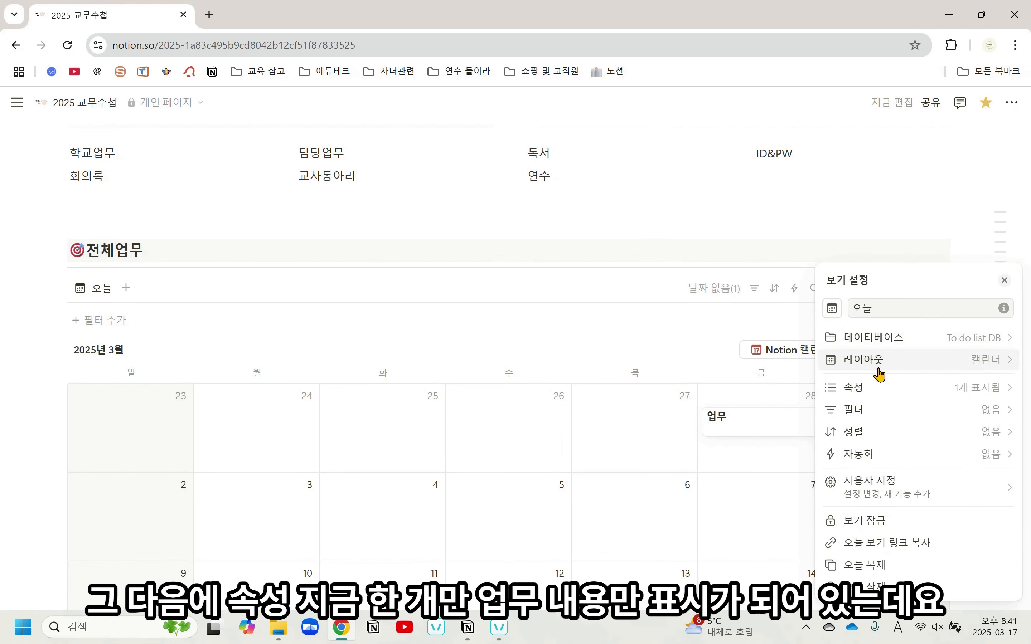
{"action": "left_click", "coordinate": [888, 390]}
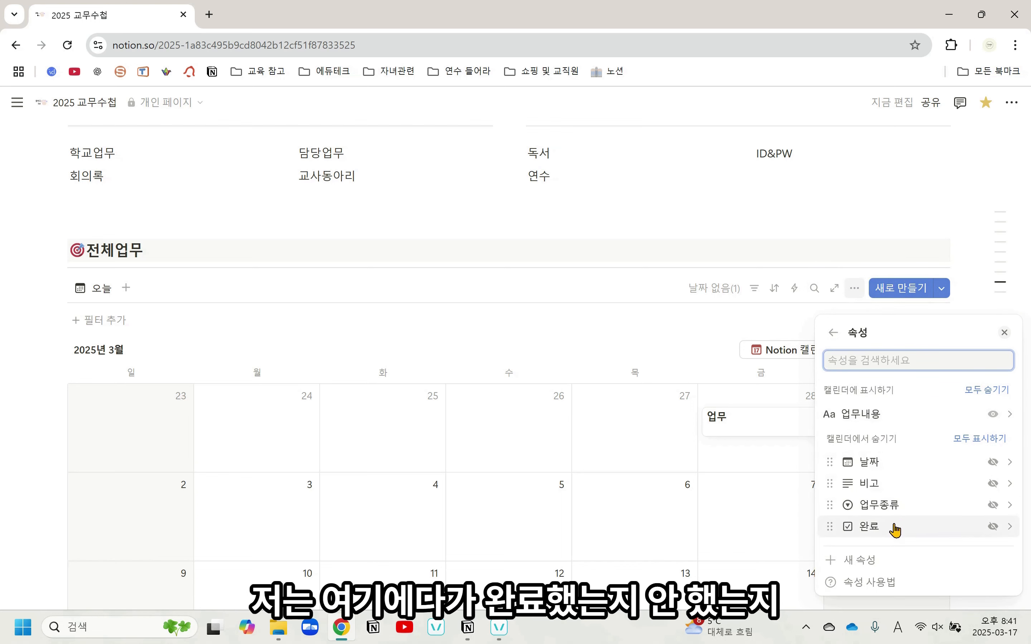
{"action": "left_click", "coordinate": [993, 526]}
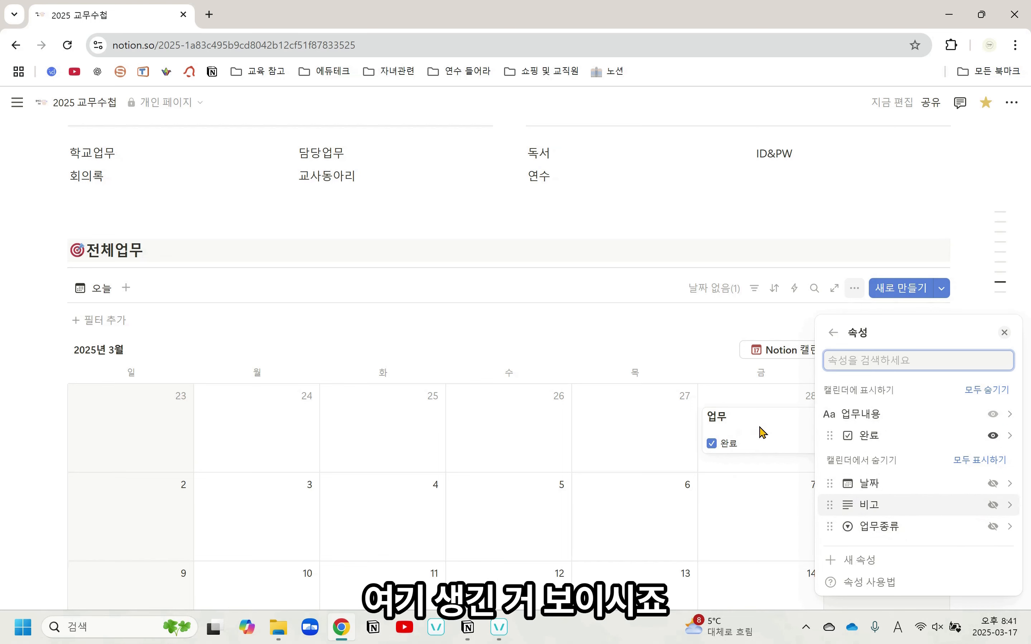
{"action": "left_click", "coordinate": [993, 436]}
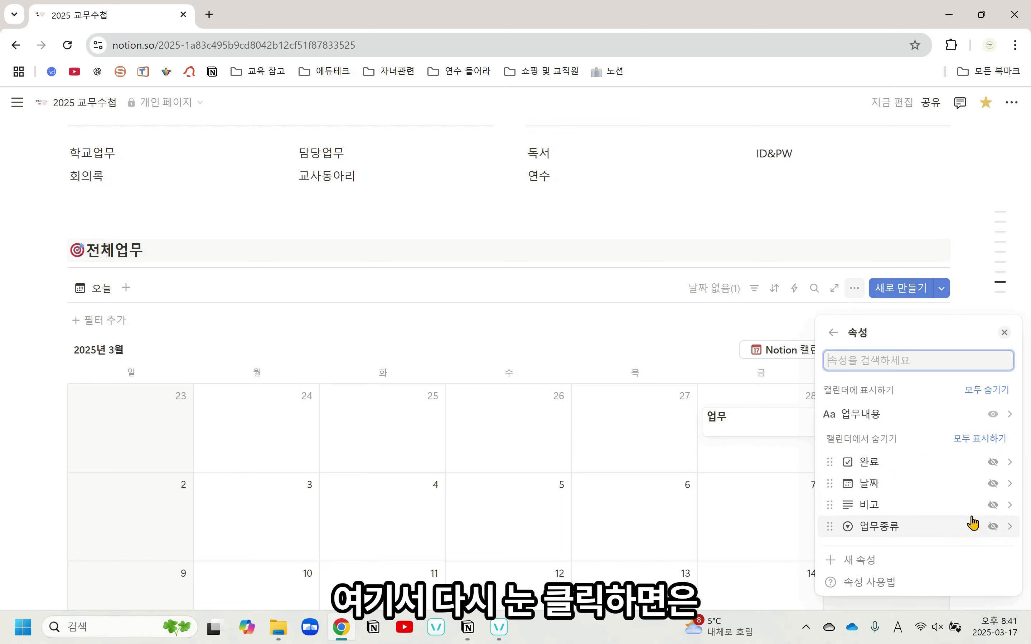
{"action": "left_click", "coordinate": [992, 466]}
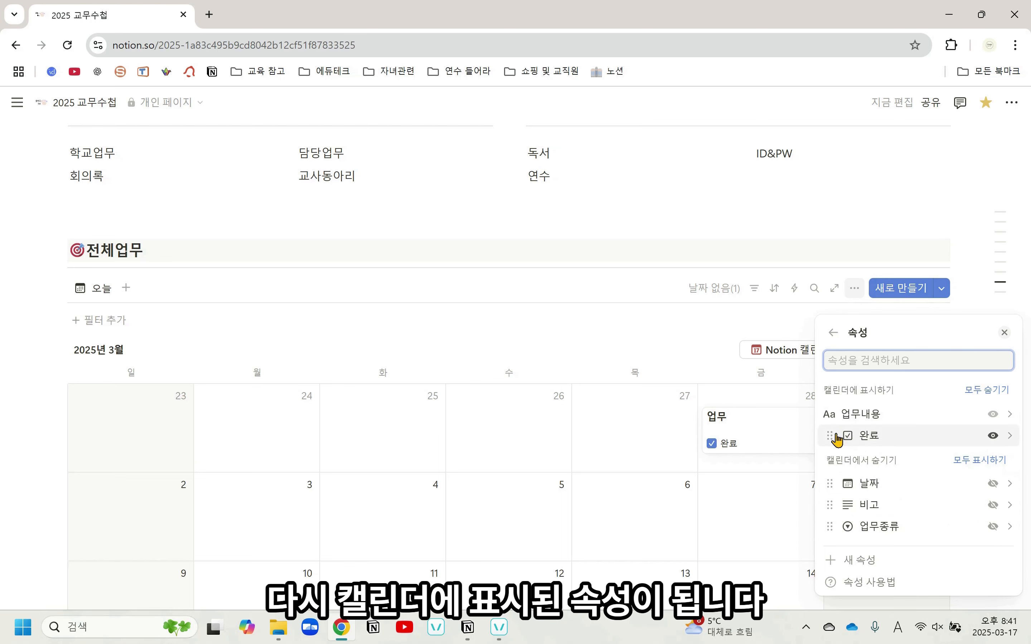
{"action": "left_click", "coordinate": [633, 342]}
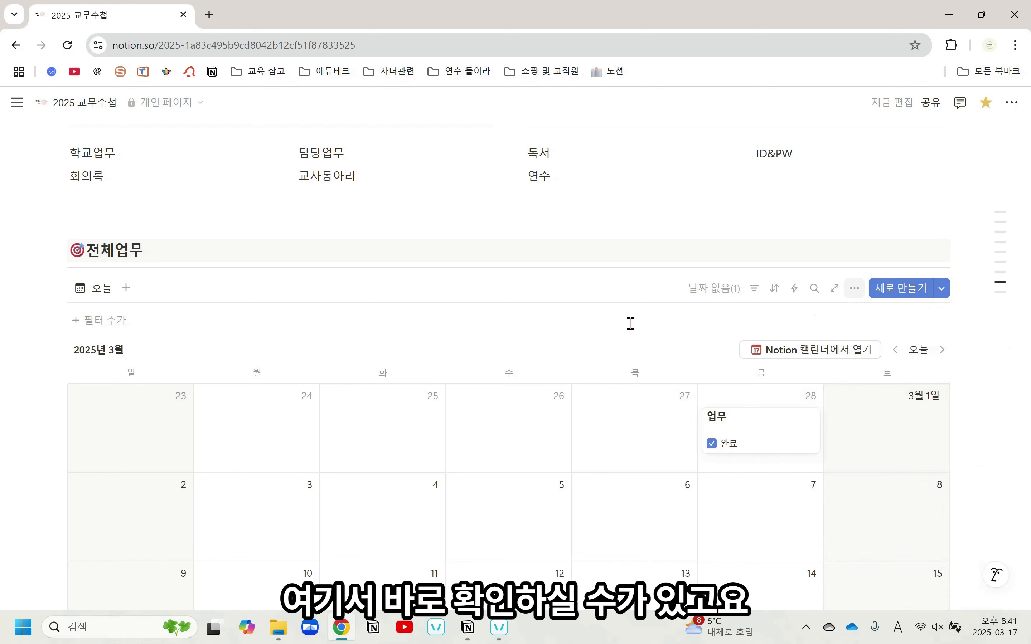
{"action": "scroll", "coordinate": [630, 492], "scroll_direction": "down", "scroll_amount": 5}
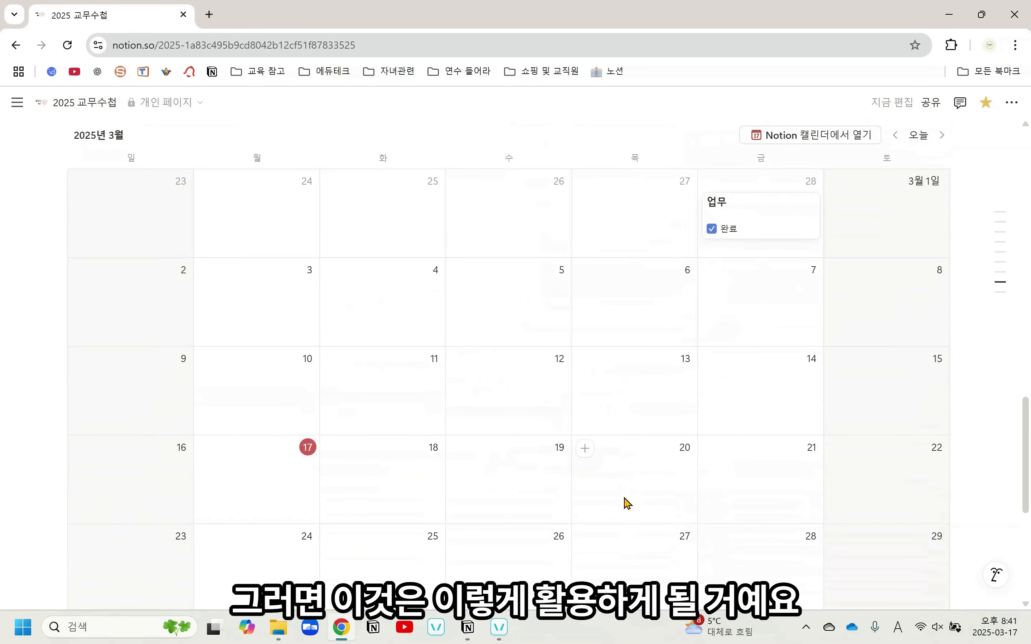
Add the tasks 우유급식신청서 제출 and 담임소개서 배부 to the 오늘 view of the To do list
{"action": "scroll", "coordinate": [616, 481], "scroll_direction": "up", "scroll_amount": 15}
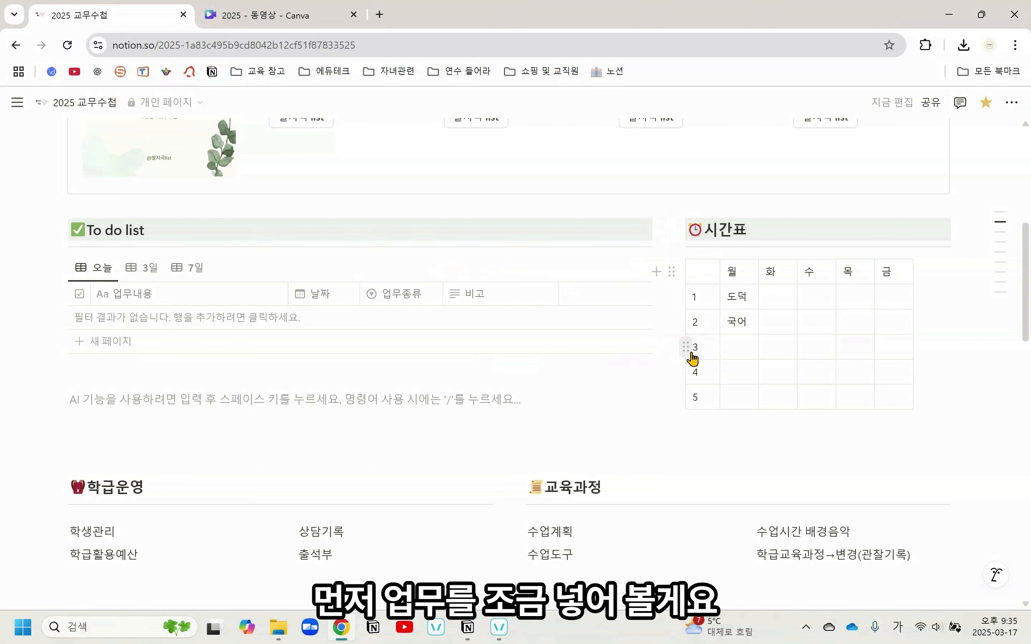
{"action": "left_click", "coordinate": [126, 346]}
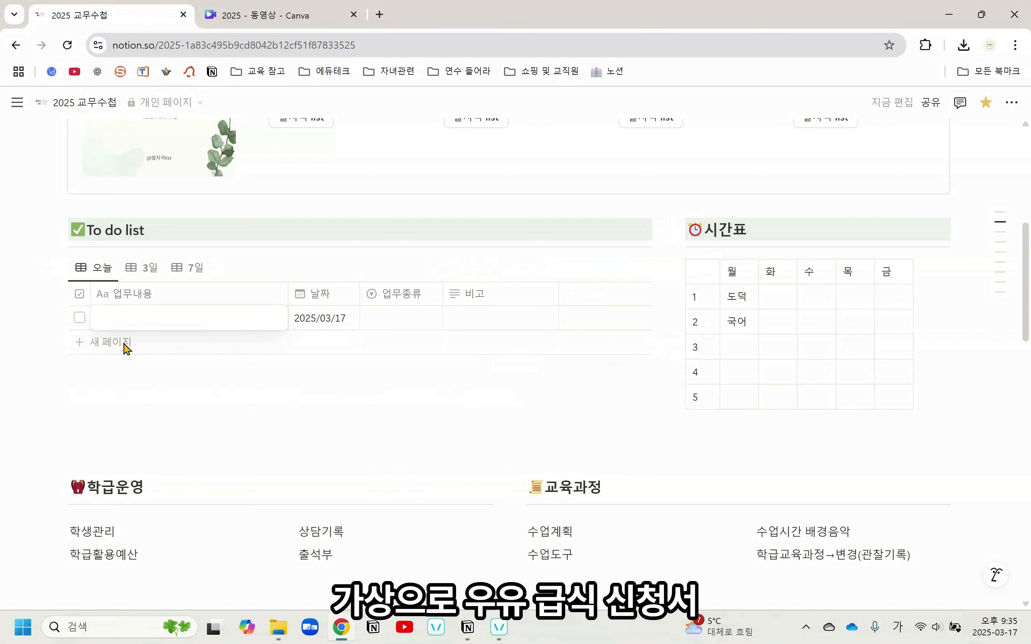
{"action": "type", "text": "우유급식신청"}
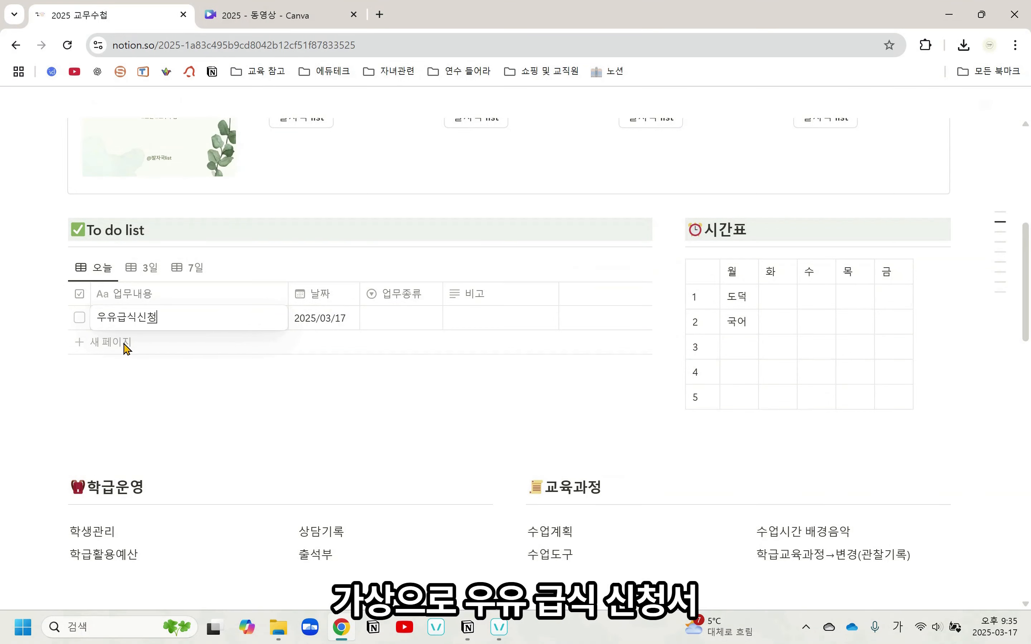
{"action": "type", "text": "서 제출"}
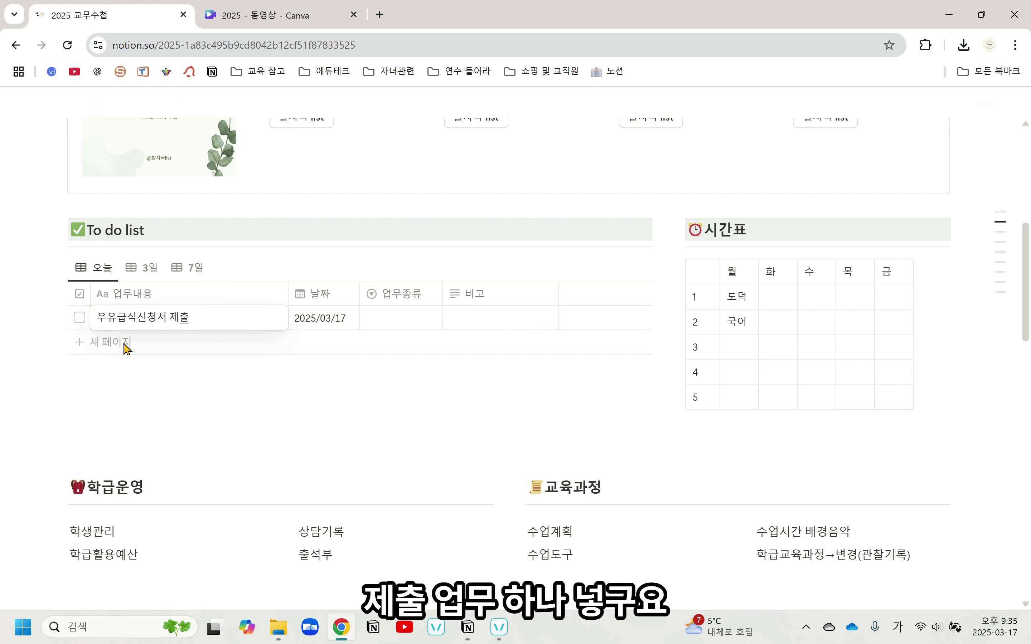
{"action": "key", "text": "Escape"}
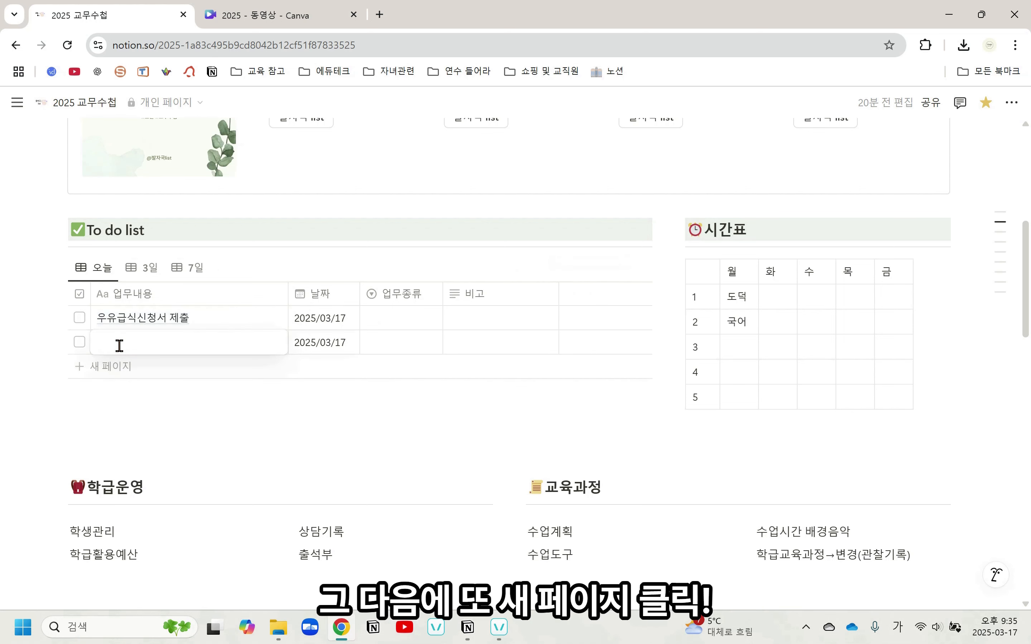
{"action": "type", "text": "담임소개서 배부"}
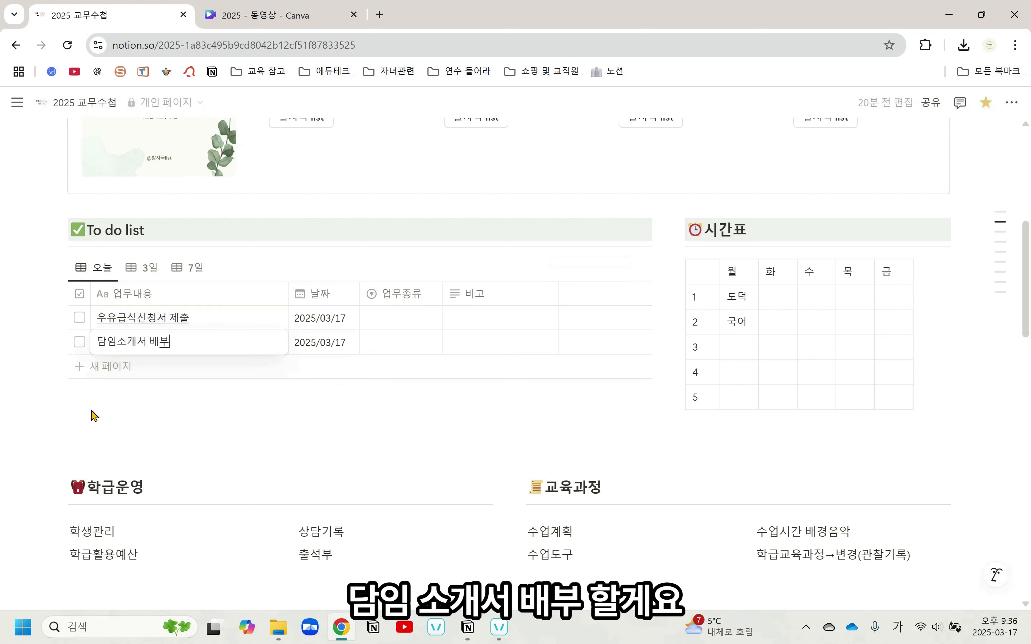
{"action": "key", "text": "Escape"}
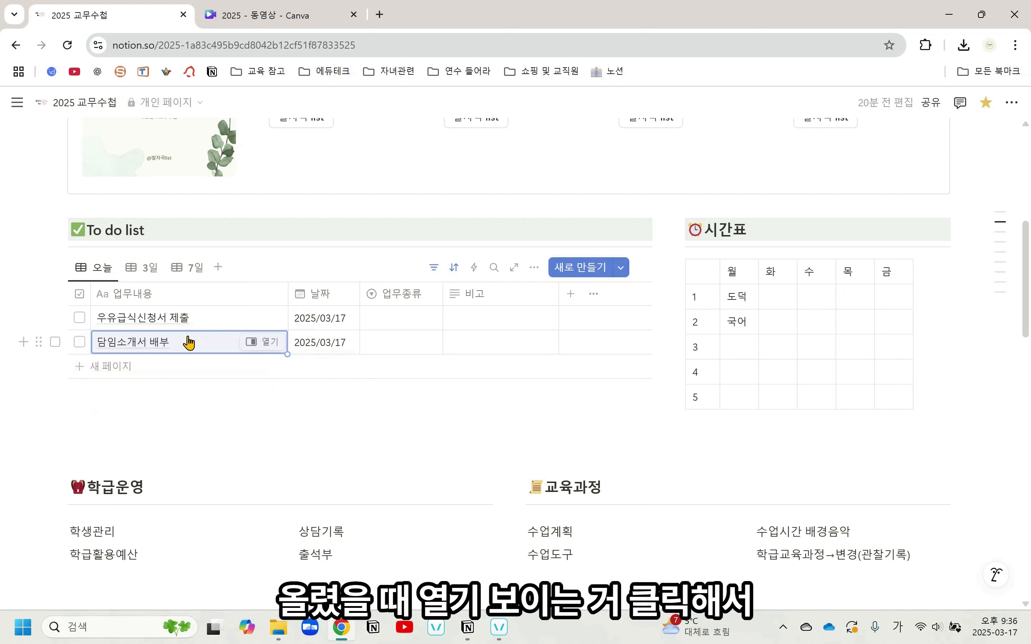
Attach the file 3월초 담임 안내장 from the 다운로드 folder to the 담임소개서 배부 task's page and close the page
{"action": "left_click", "coordinate": [271, 344]}
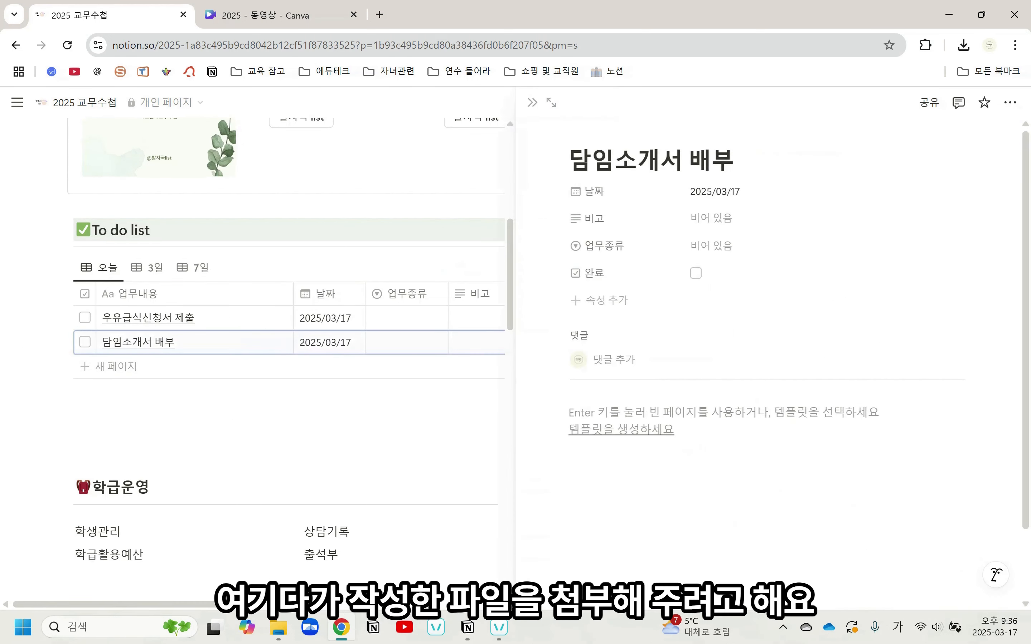
{"action": "left_click", "coordinate": [278, 627]}
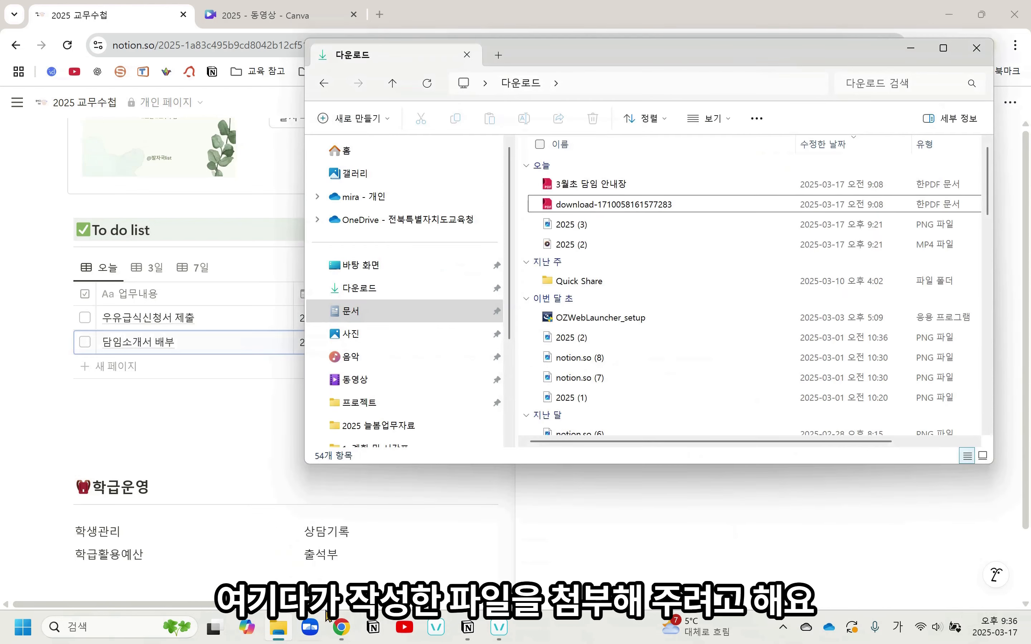
{"action": "left_click_drag", "start_coordinate": [670, 60], "coordinate": [228, 75]}
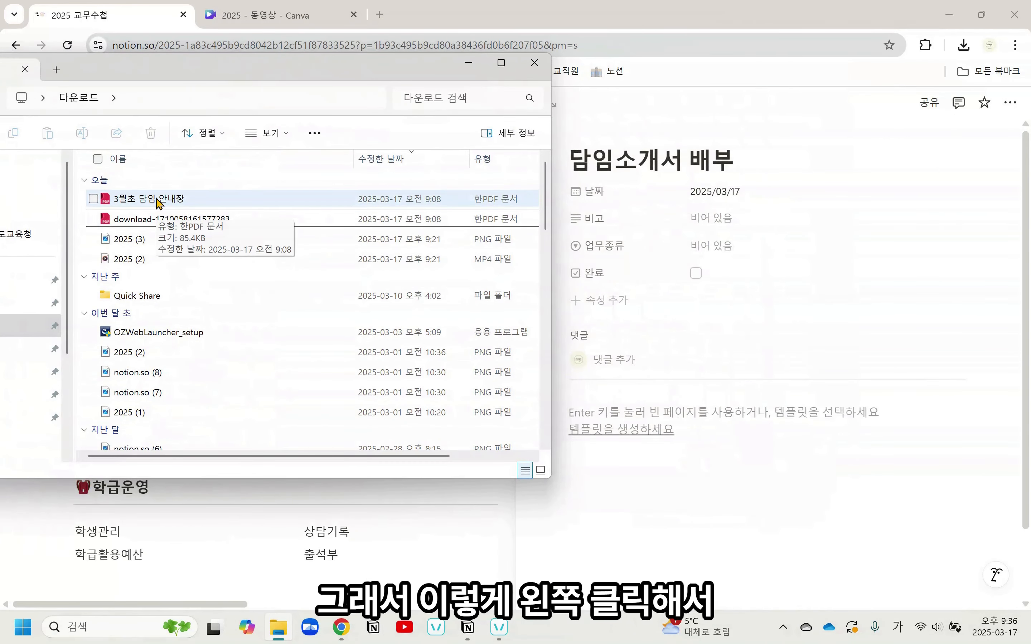
{"action": "left_click_drag", "start_coordinate": [158, 202], "coordinate": [690, 413]}
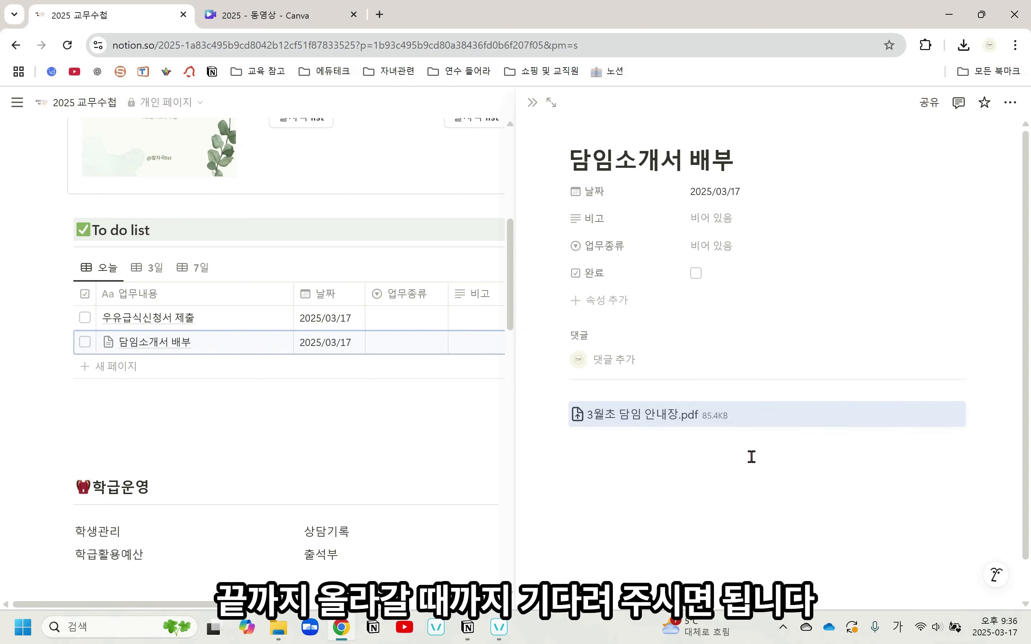
{"action": "left_click", "coordinate": [532, 102]}
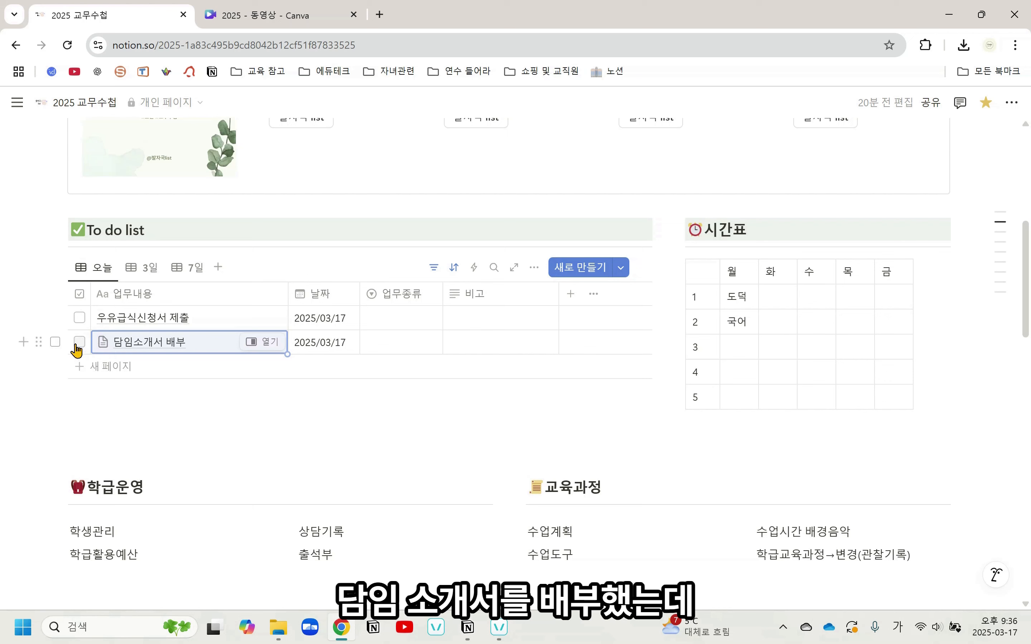
Mark 우유급식신청서 제출 as complete in the To do list and clear its 완료 checkbox again in the 전체업무 calendar
{"action": "left_click", "coordinate": [79, 320]}
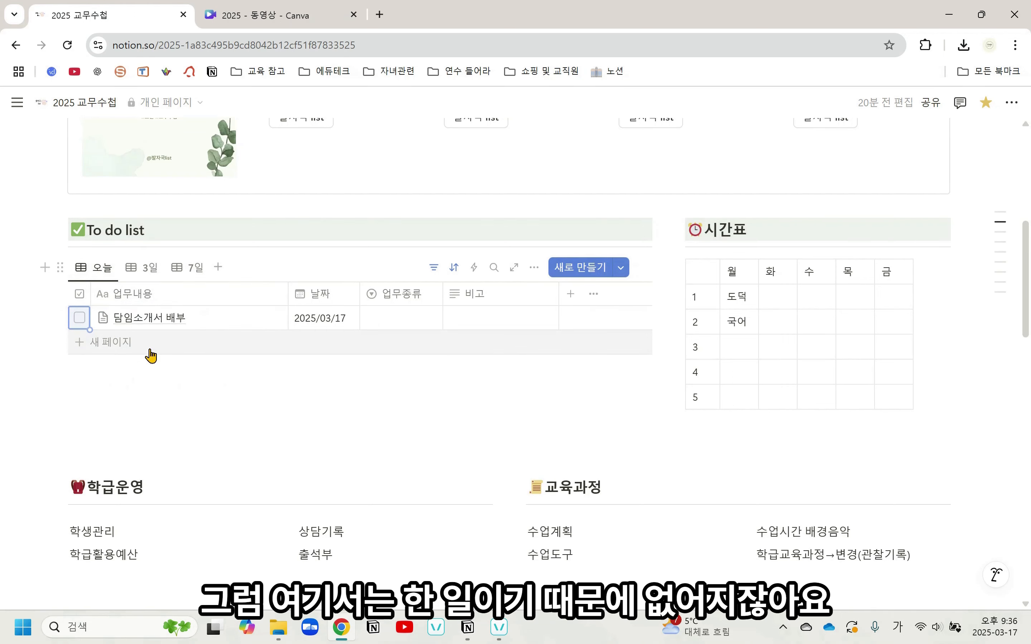
{"action": "scroll", "coordinate": [365, 373], "scroll_direction": "down", "scroll_amount": 6}
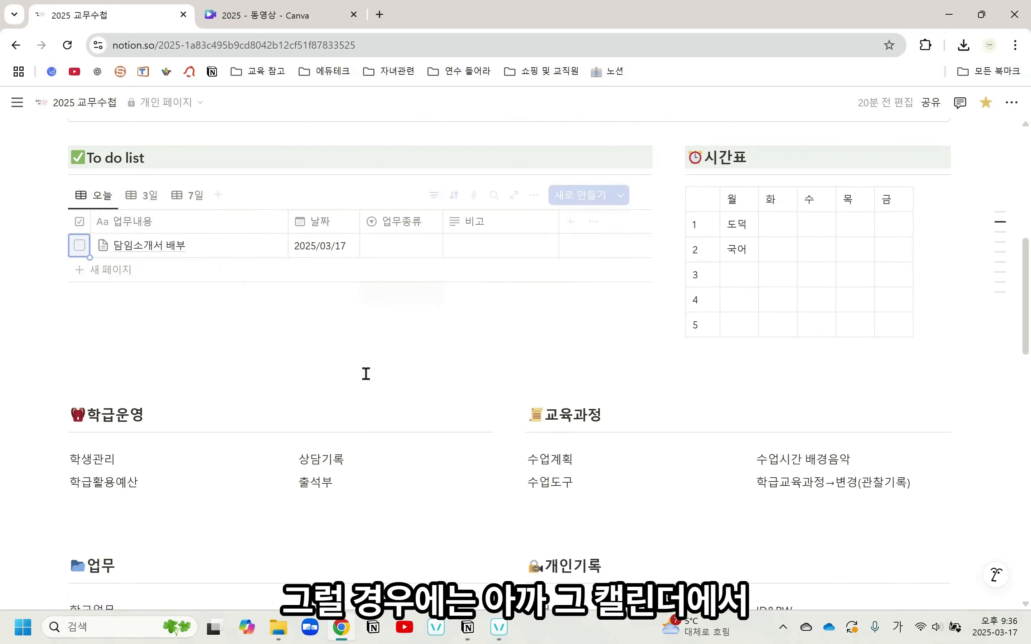
{"action": "scroll", "coordinate": [365, 374], "scroll_direction": "down", "scroll_amount": 8}
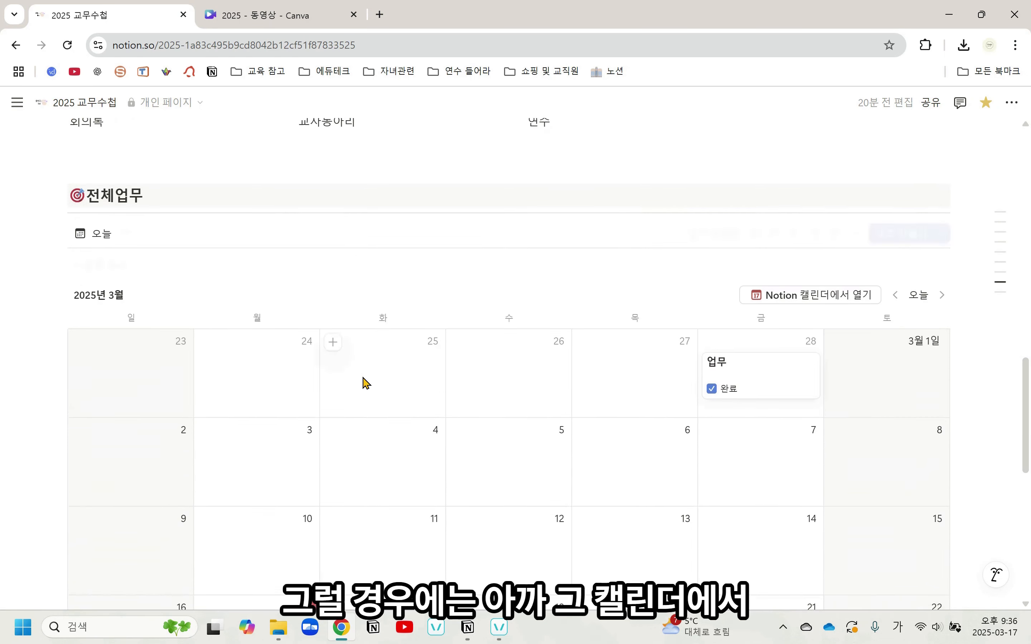
{"action": "scroll", "coordinate": [362, 391], "scroll_direction": "down", "scroll_amount": 2}
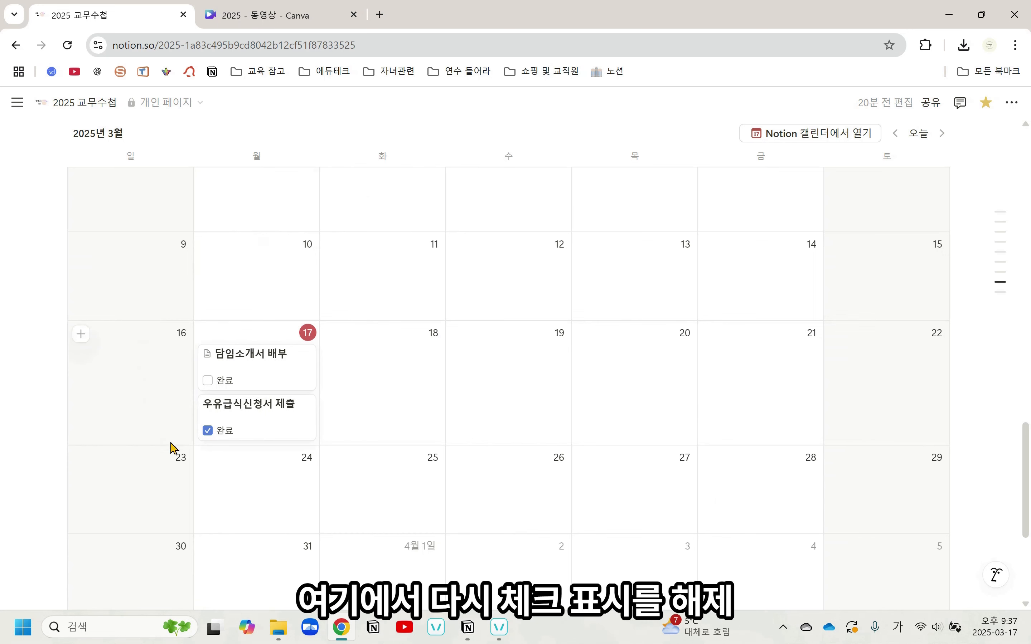
{"action": "left_click", "coordinate": [208, 430]}
{"action": "scroll", "coordinate": [336, 451], "scroll_direction": "up", "scroll_amount": 8}
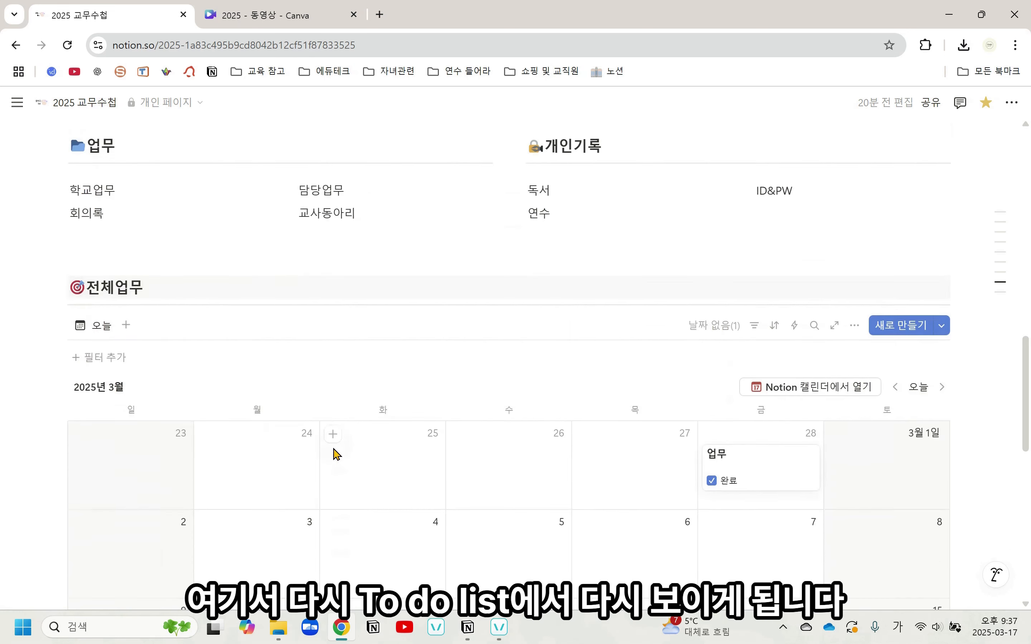
{"action": "scroll", "coordinate": [336, 452], "scroll_direction": "up", "scroll_amount": 10}
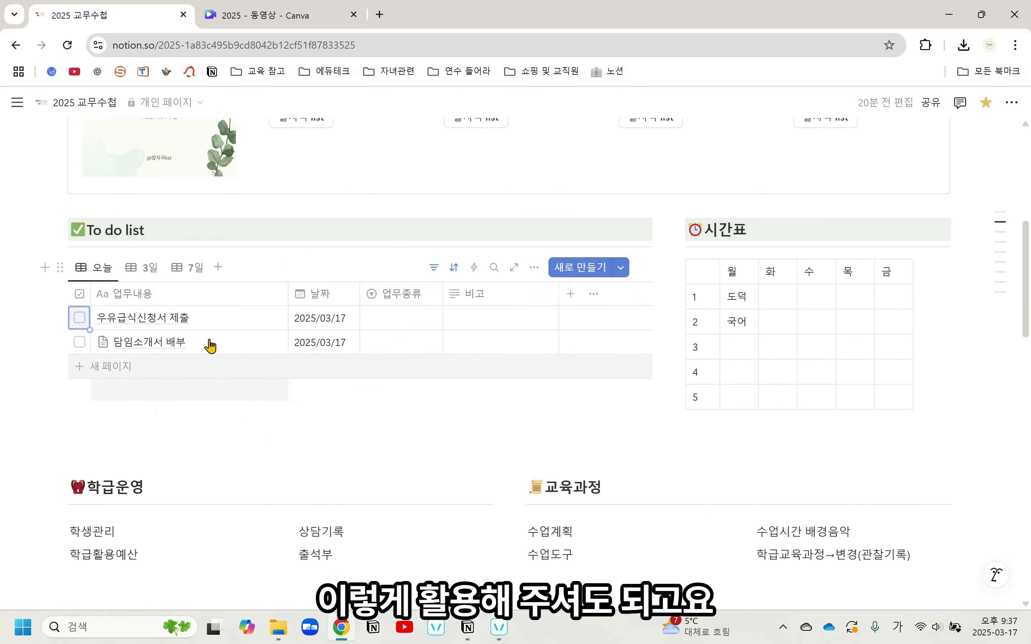
Move the 담임소개서 배부 card in the 전체업무 calendar from March 17 to March 19
{"action": "scroll", "coordinate": [386, 387], "scroll_direction": "down", "scroll_amount": 12}
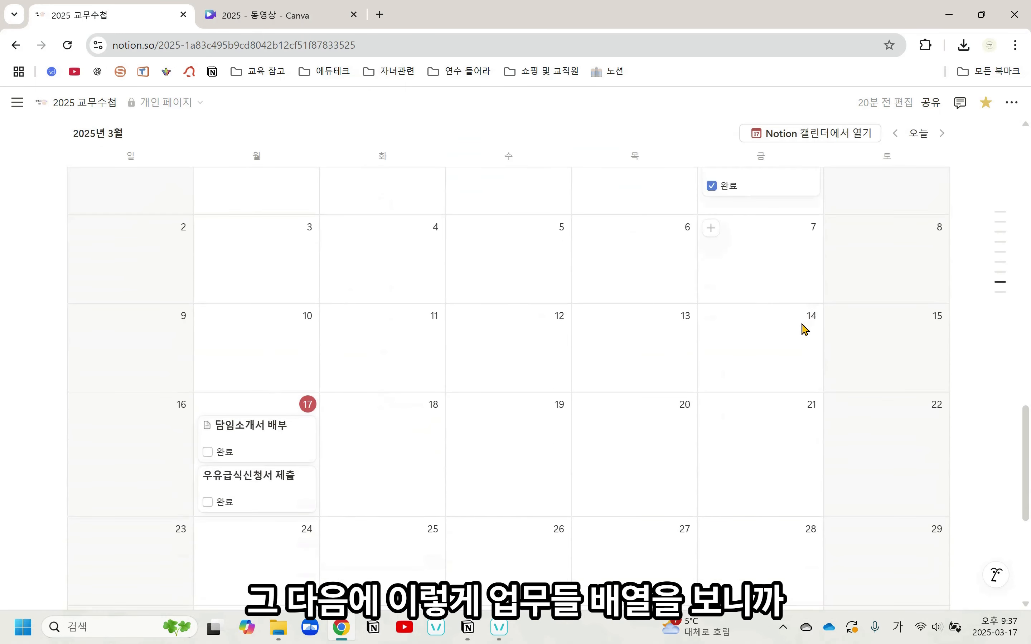
{"action": "scroll", "coordinate": [803, 329], "scroll_direction": "down", "scroll_amount": 2}
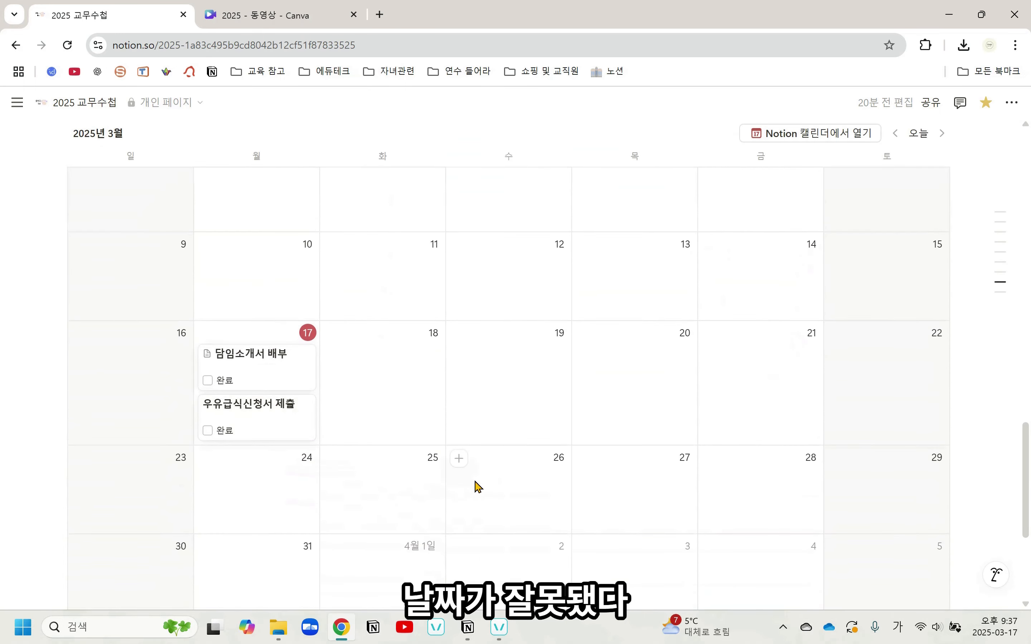
{"action": "scroll", "coordinate": [476, 486], "scroll_direction": "up", "scroll_amount": 2}
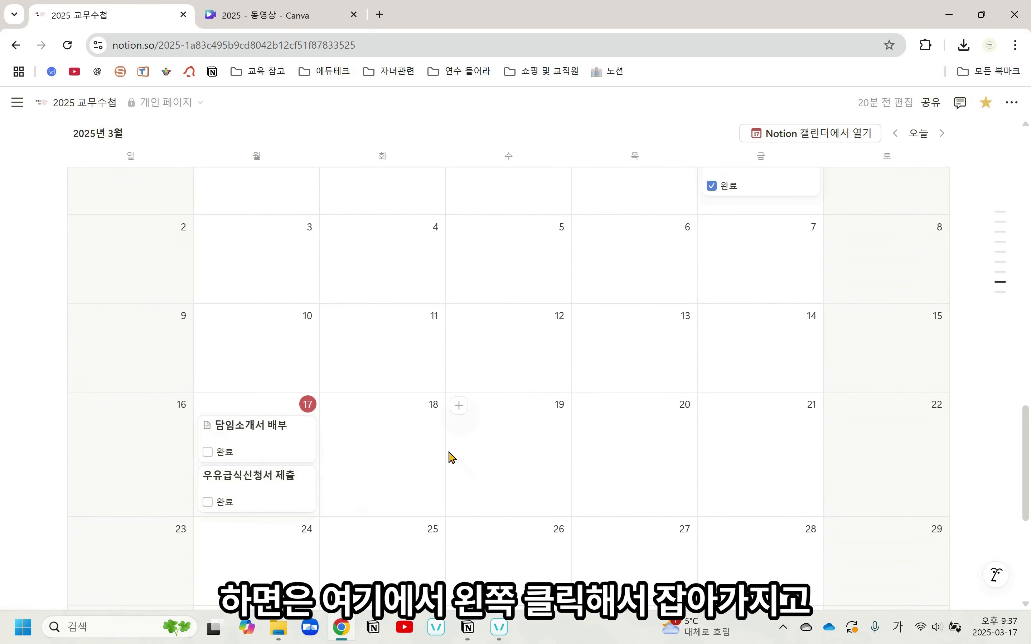
{"action": "left_click_drag", "start_coordinate": [245, 450], "coordinate": [511, 450]}
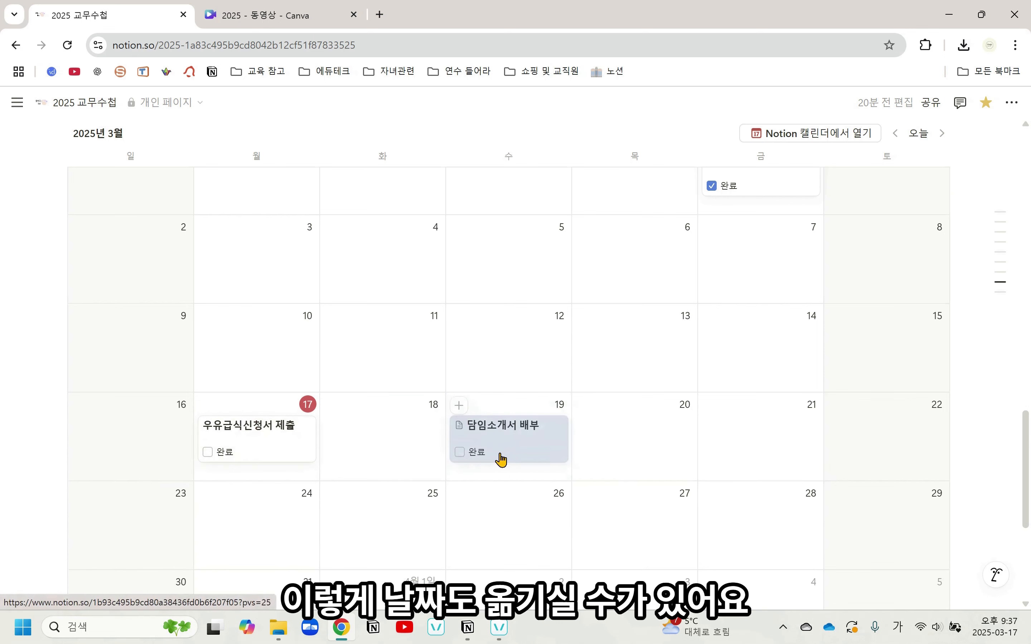
Check the rescheduled task in the To do list's 3일 view and return to the 오늘 view
{"action": "scroll", "coordinate": [498, 456], "scroll_direction": "up", "scroll_amount": 10}
{"action": "scroll", "coordinate": [499, 457], "scroll_direction": "up", "scroll_amount": 6}
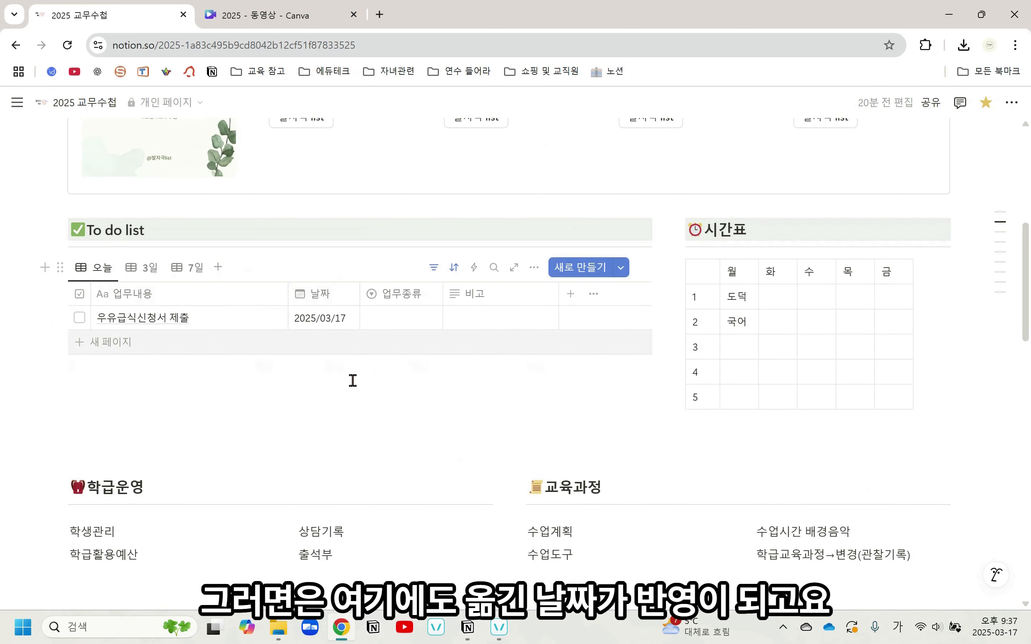
{"action": "left_click", "coordinate": [147, 268]}
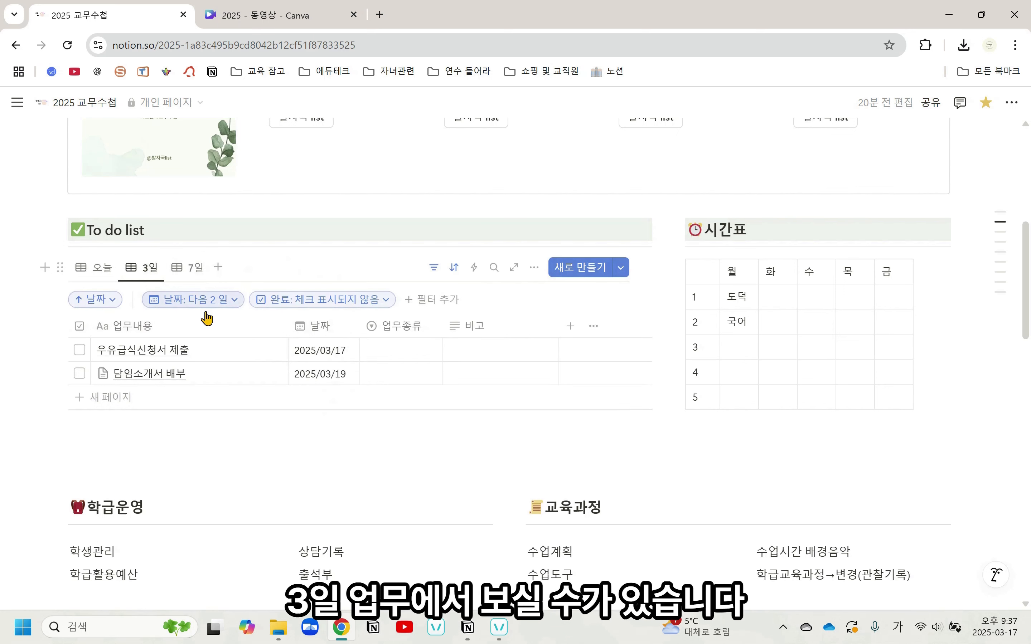
{"action": "left_click", "coordinate": [98, 277]}
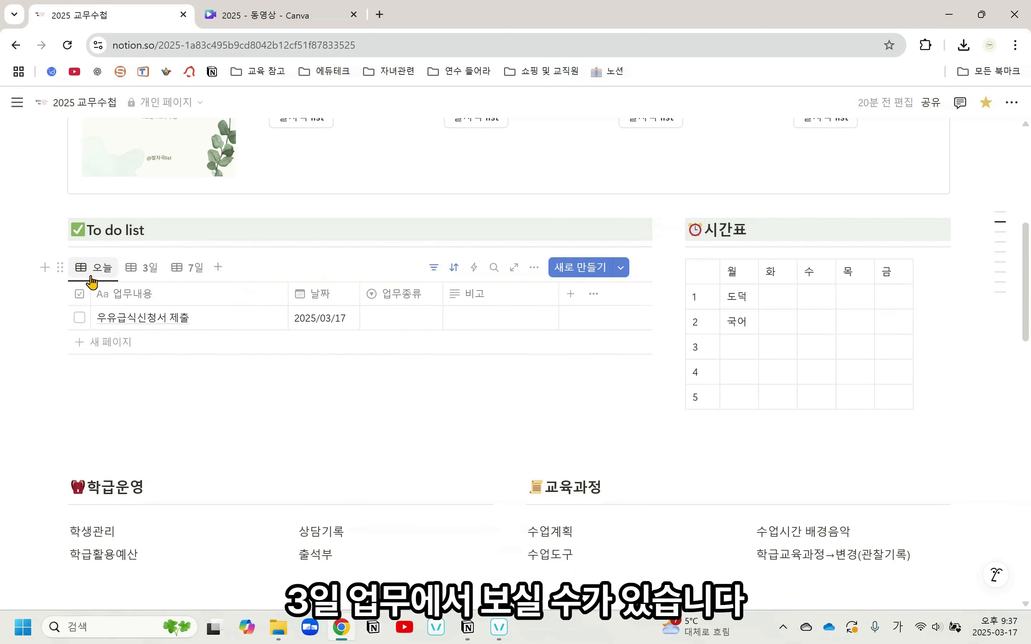
Open the 담임소개서 배부 card from the 전체업무 calendar, review its attached file, and close the page
{"action": "scroll", "coordinate": [350, 387], "scroll_direction": "down", "scroll_amount": 15}
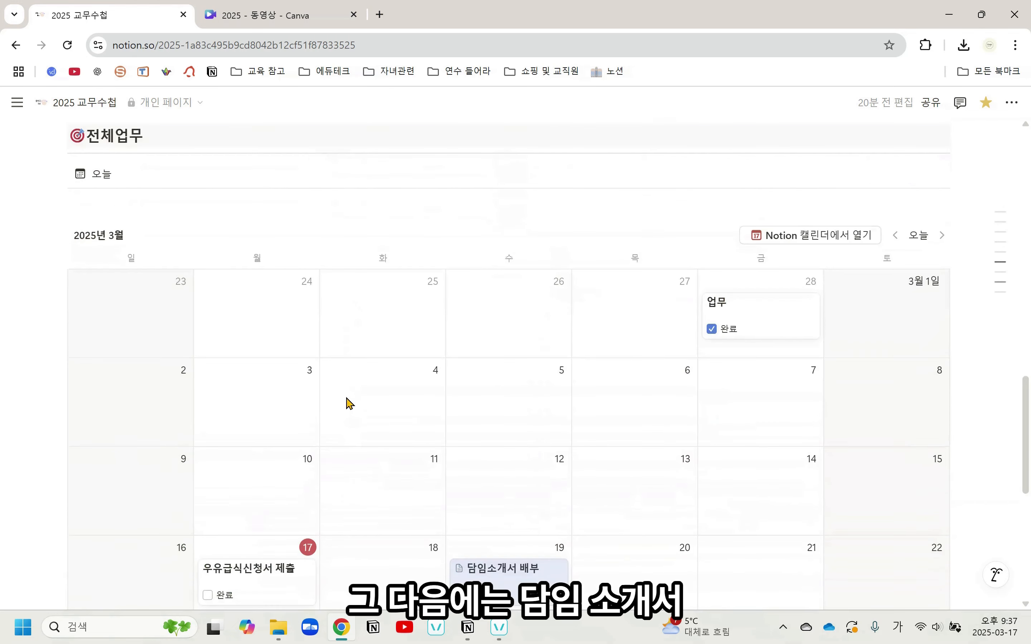
{"action": "scroll", "coordinate": [350, 404], "scroll_direction": "down", "scroll_amount": 6}
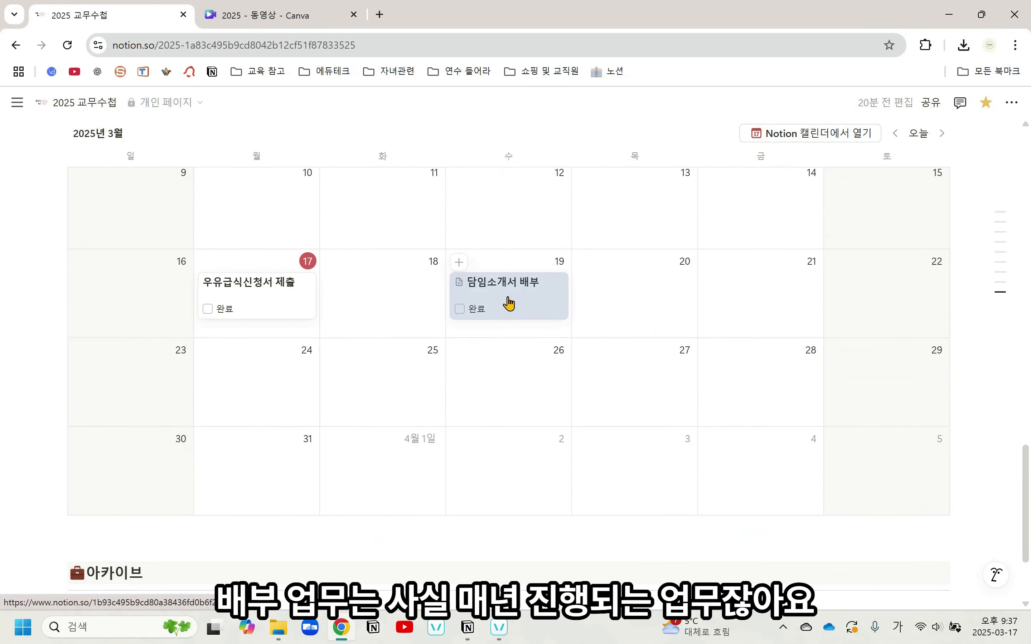
{"action": "scroll", "coordinate": [507, 305], "scroll_direction": "down", "scroll_amount": 2}
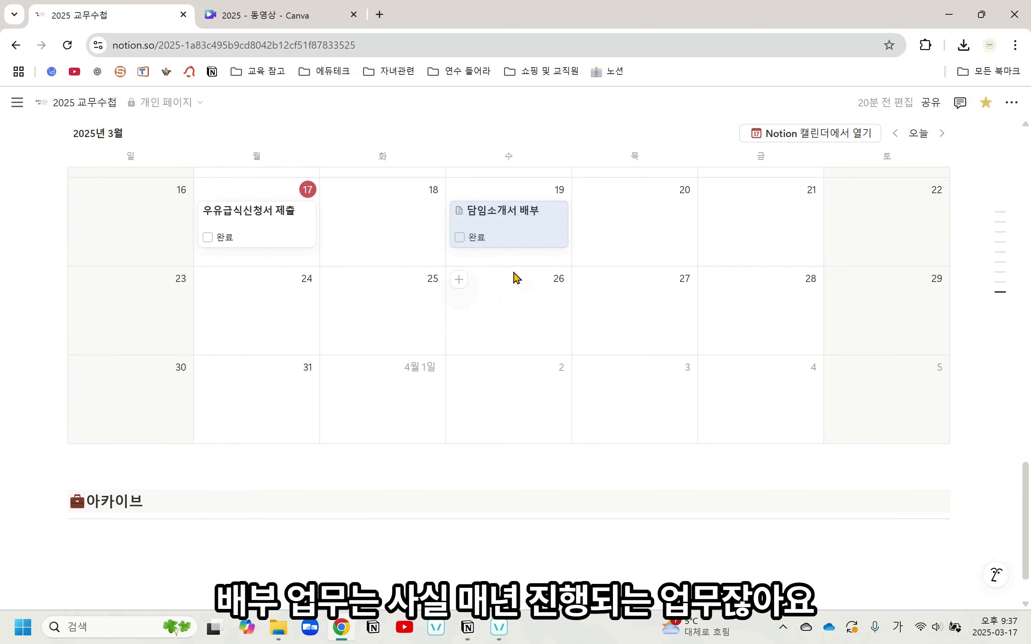
{"action": "left_click", "coordinate": [516, 233]}
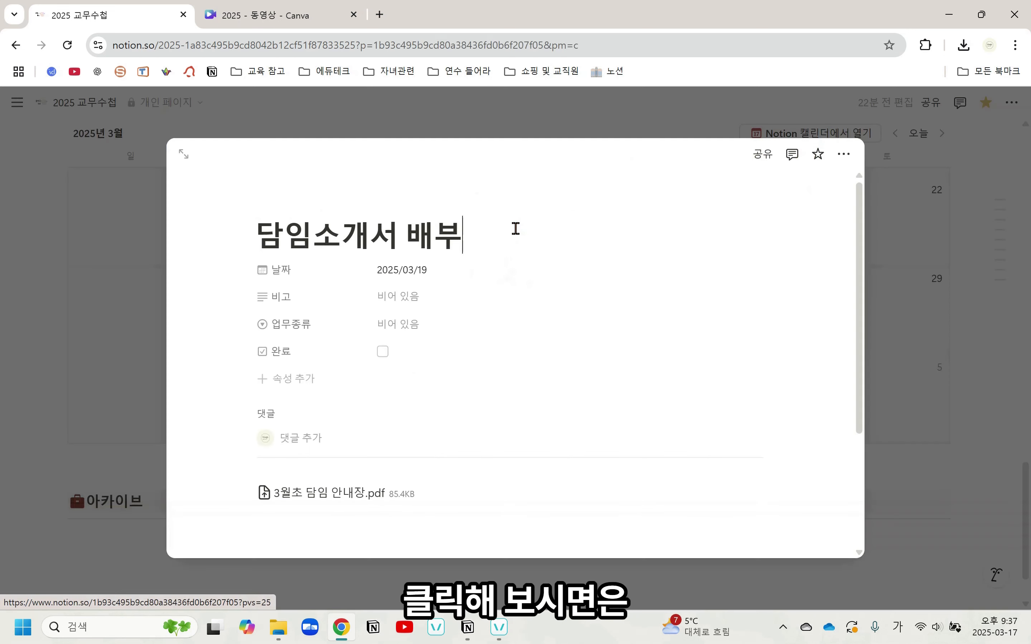
{"action": "scroll", "coordinate": [381, 467], "scroll_direction": "down", "scroll_amount": 2}
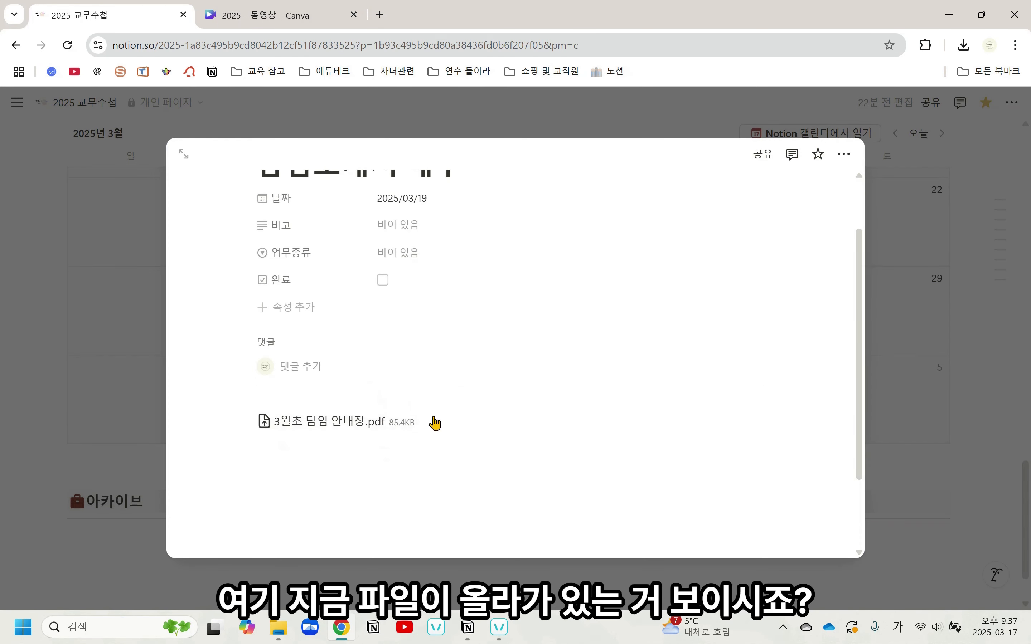
{"action": "scroll", "coordinate": [331, 396], "scroll_direction": "up", "scroll_amount": 2}
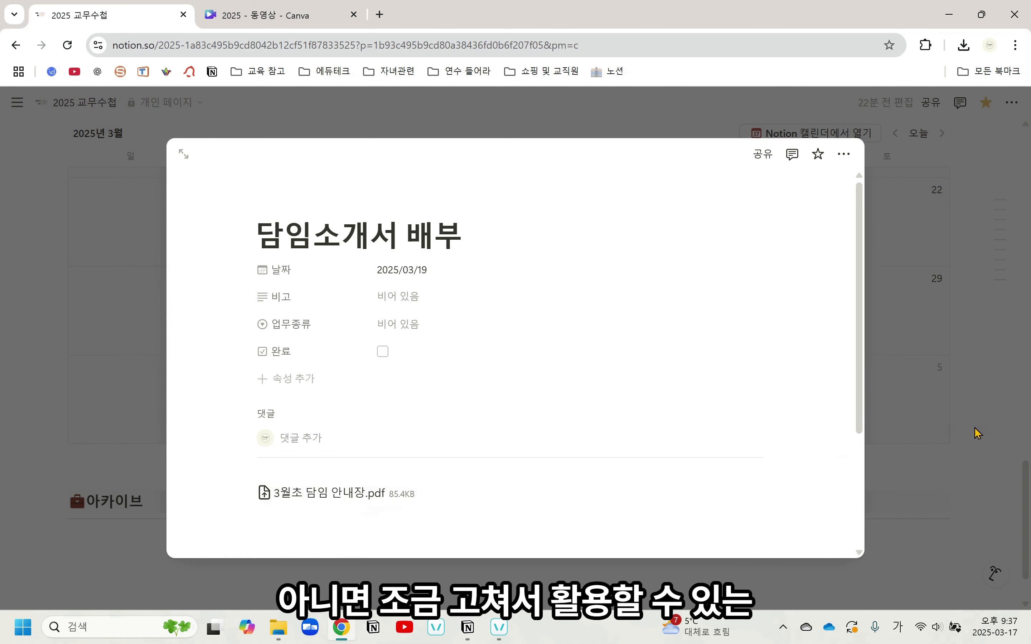
{"action": "left_click", "coordinate": [954, 439]}
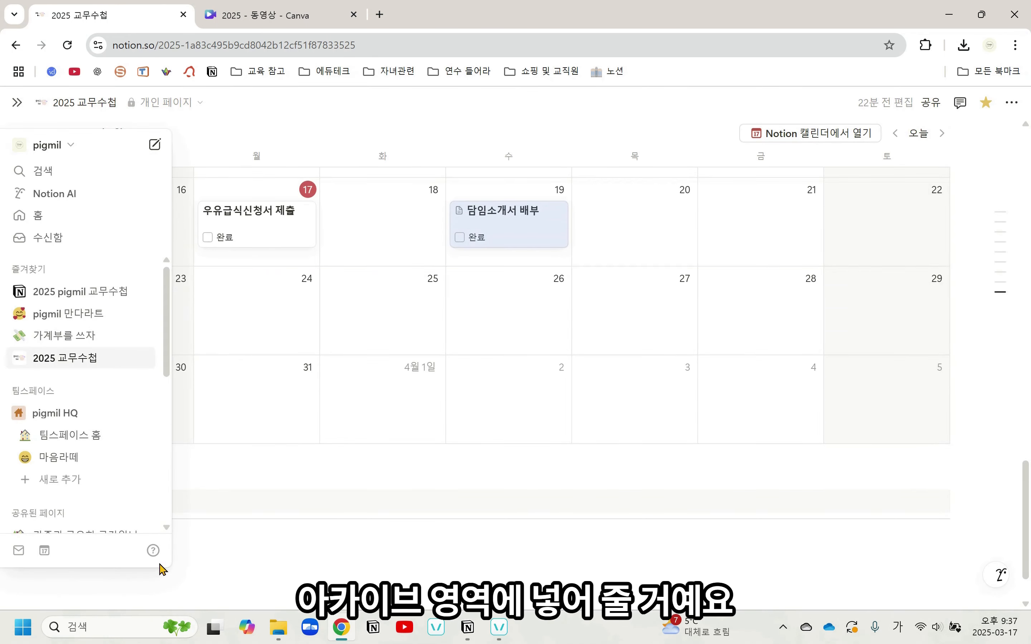
Insert an inline database (데이터베이스 - 인라인) directly below the 아카이브 heading
{"action": "scroll", "coordinate": [271, 530], "scroll_direction": "down", "scroll_amount": 2}
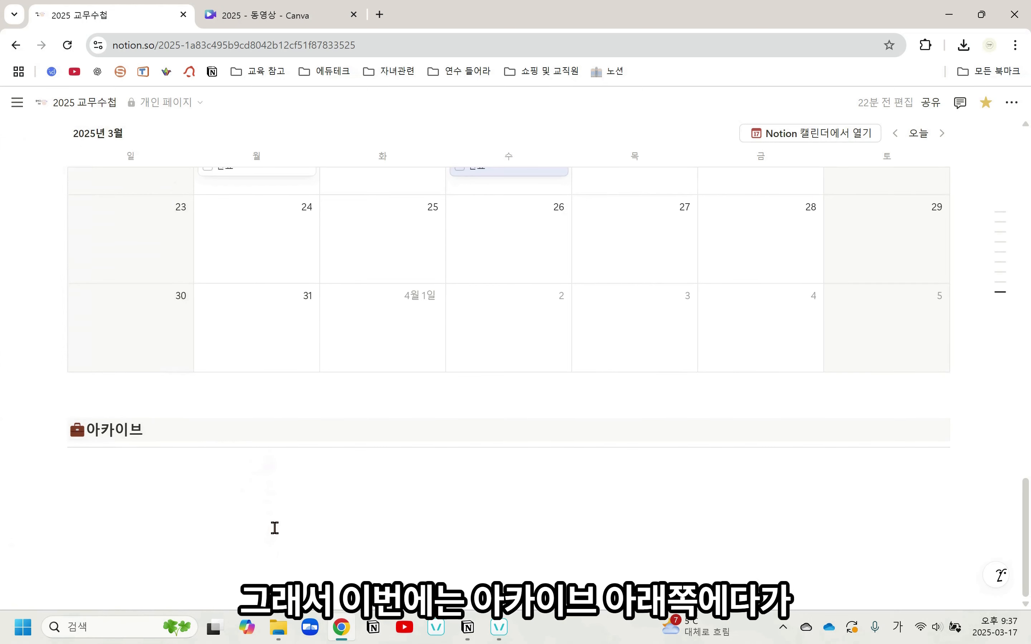
{"action": "left_click", "coordinate": [288, 464]}
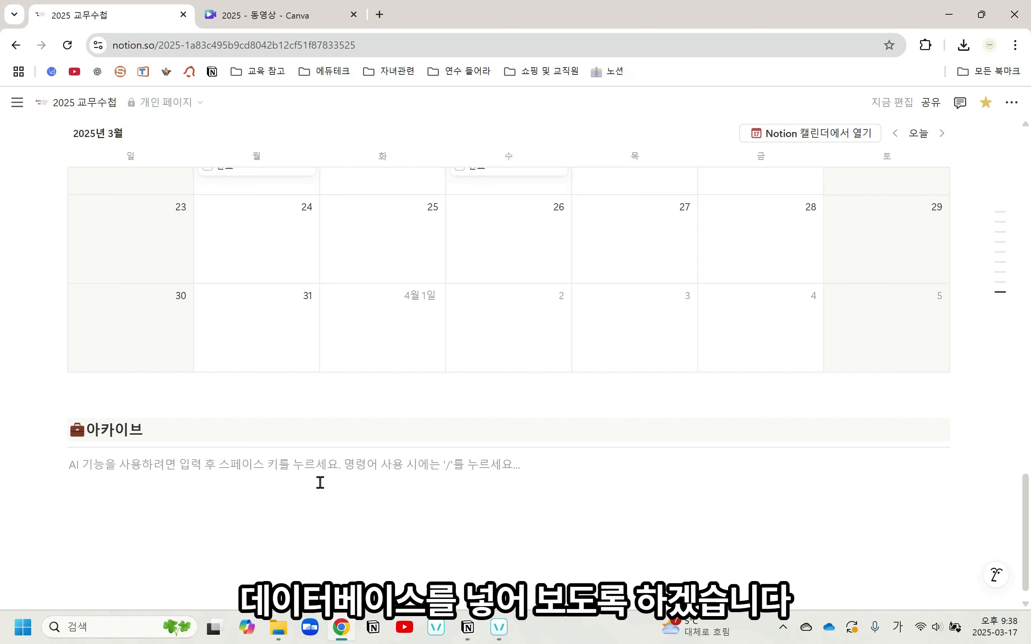
{"action": "type", "text": "/데이터"}
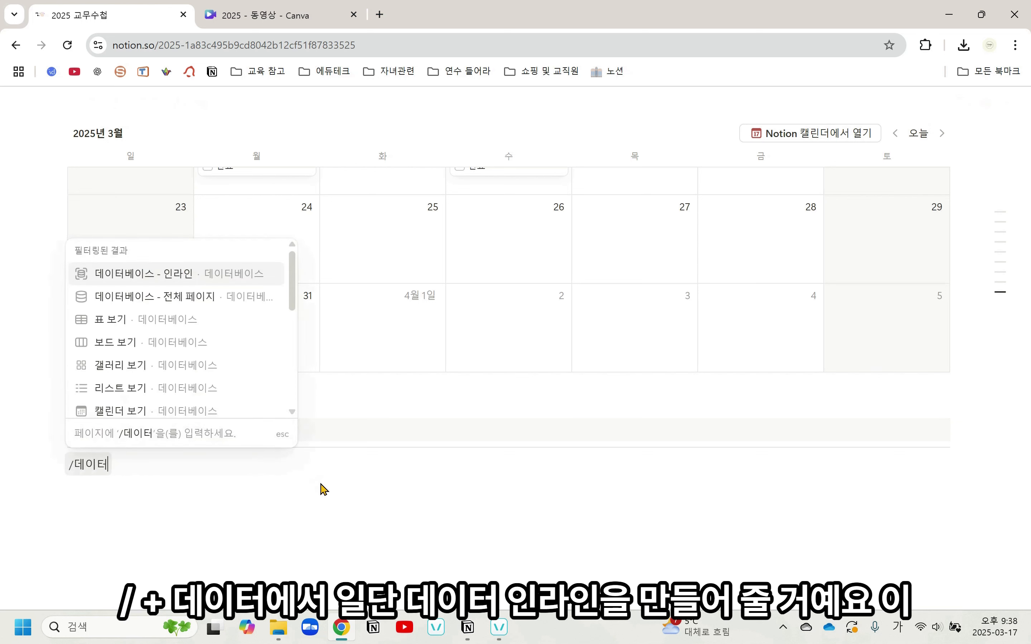
{"action": "key", "text": "Return"}
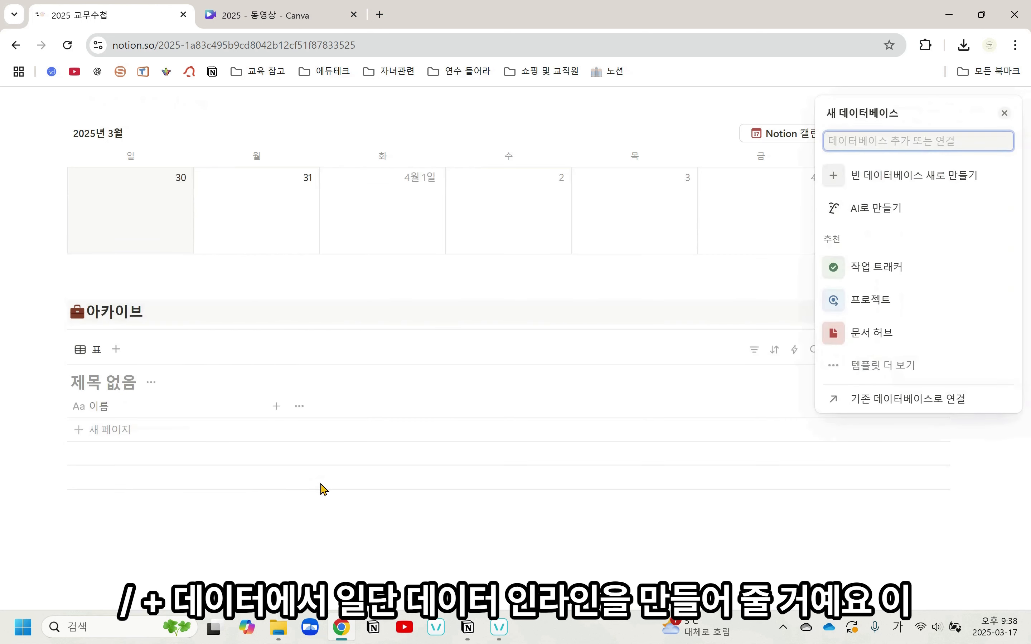
Title the new inline database 교무수첩 아카이브 DB and hide its database title
{"action": "left_click", "coordinate": [110, 383]}
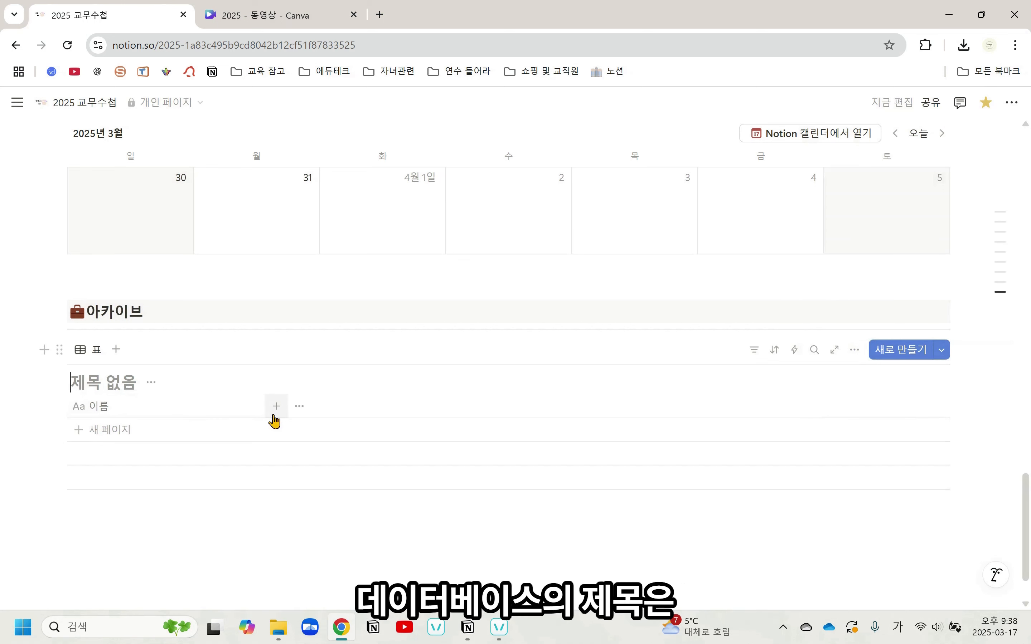
{"action": "type", "text": "교무수첩 아캉"}
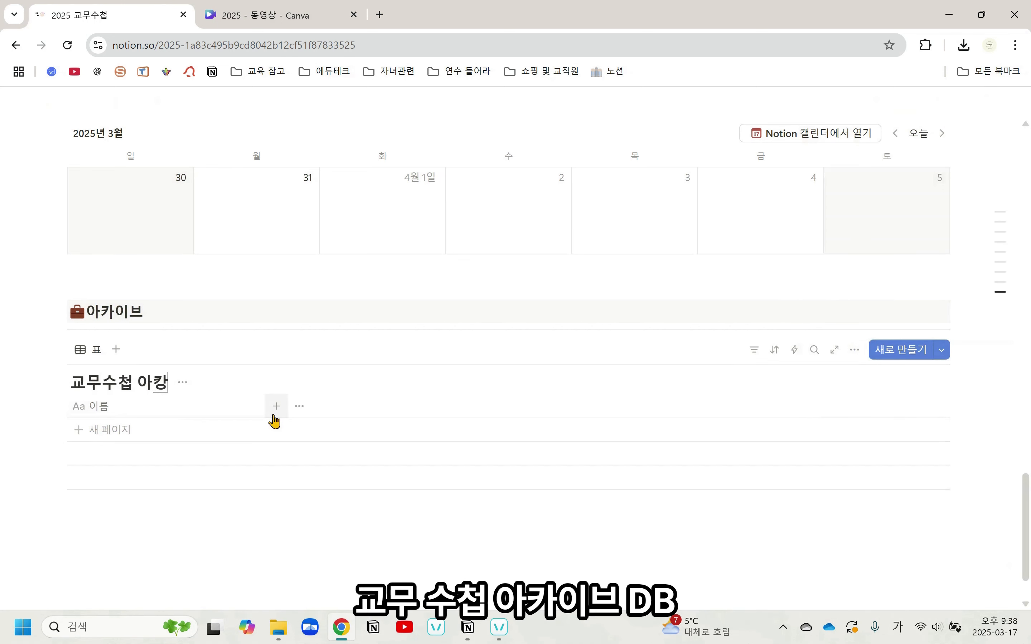
{"action": "key", "text": "BackSpace"}
{"action": "type", "text": "카이브 DB"}
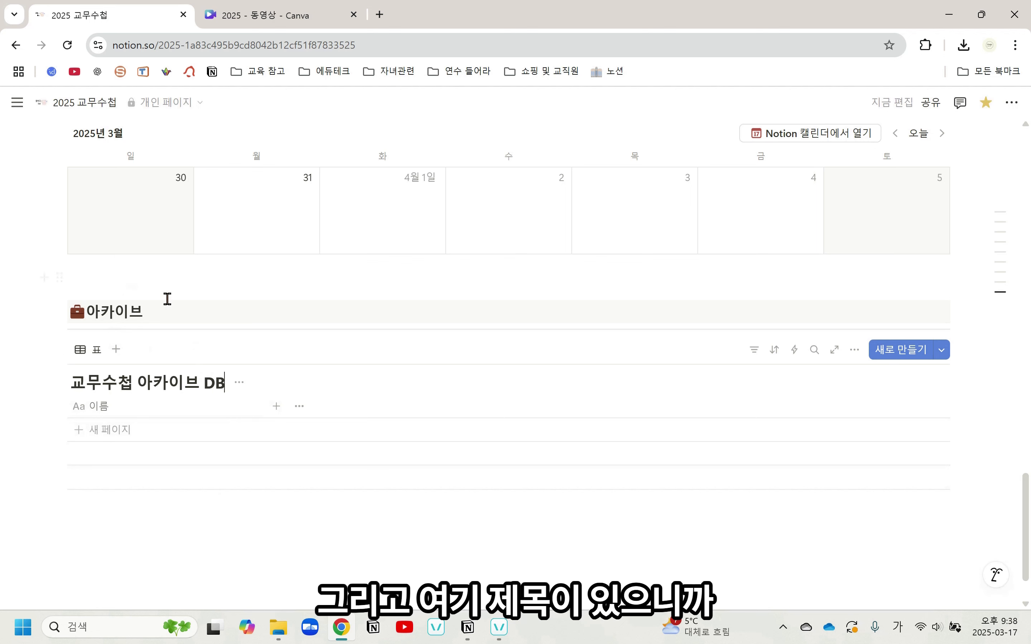
{"action": "left_click", "coordinate": [239, 383]}
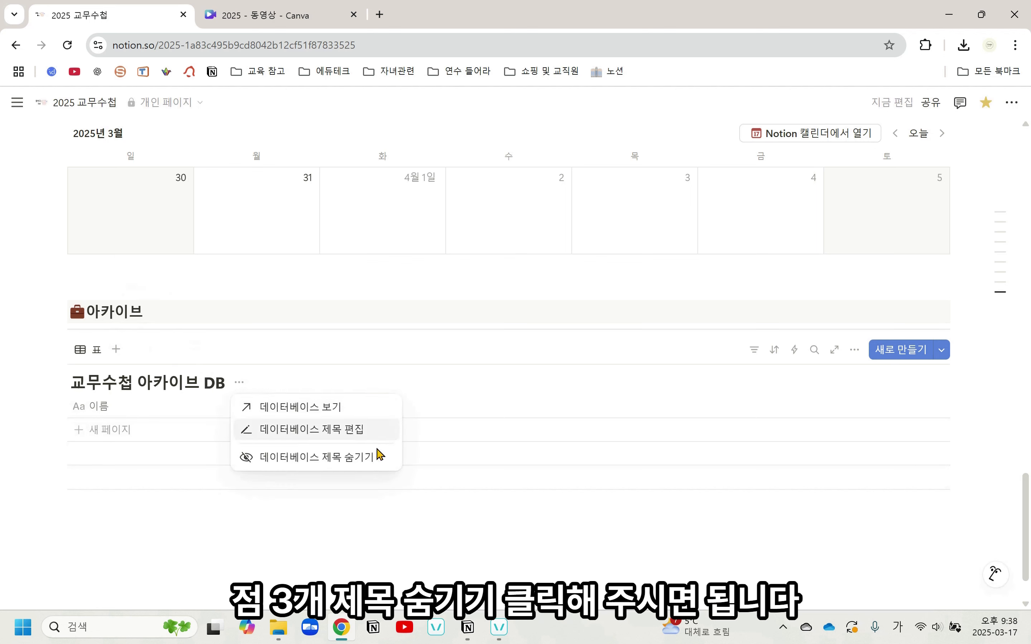
{"action": "left_click", "coordinate": [378, 466]}
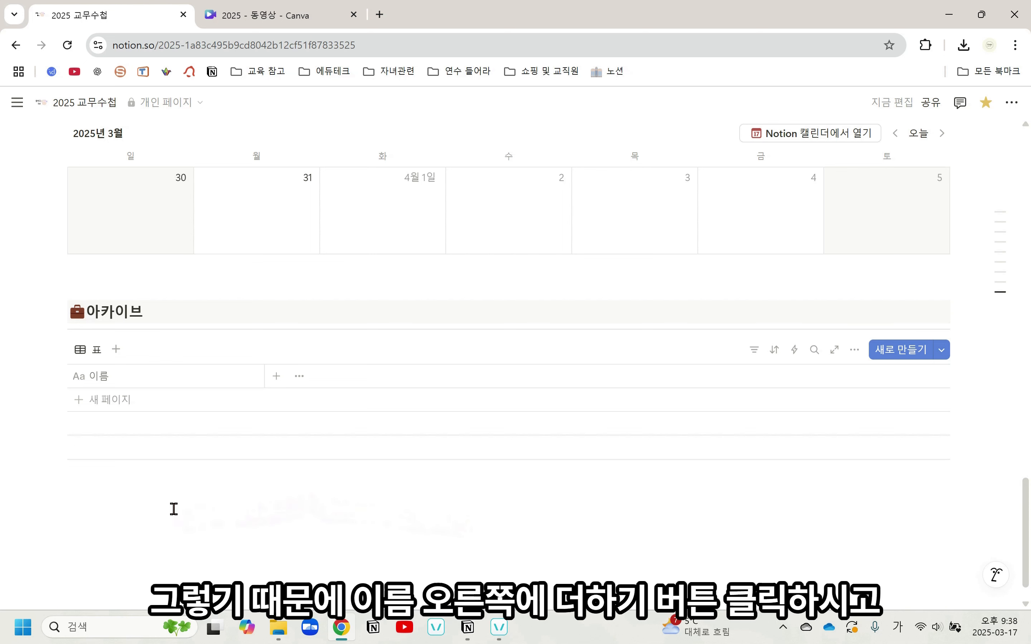
Add a 선택 property named 시기 to the 아카이브 database
{"action": "left_click", "coordinate": [276, 376]}
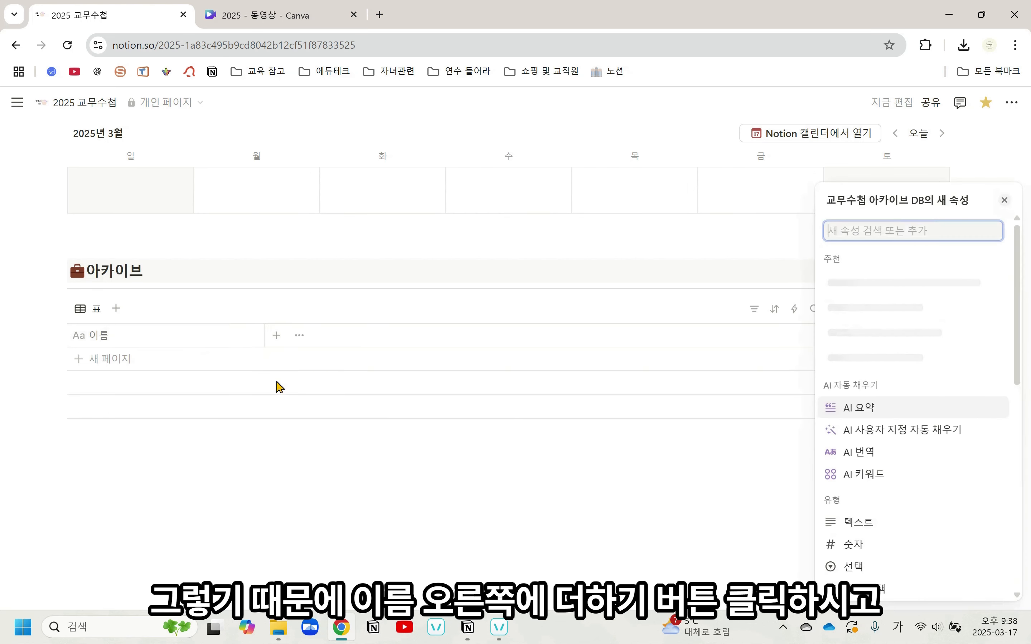
{"action": "left_click", "coordinate": [873, 571]}
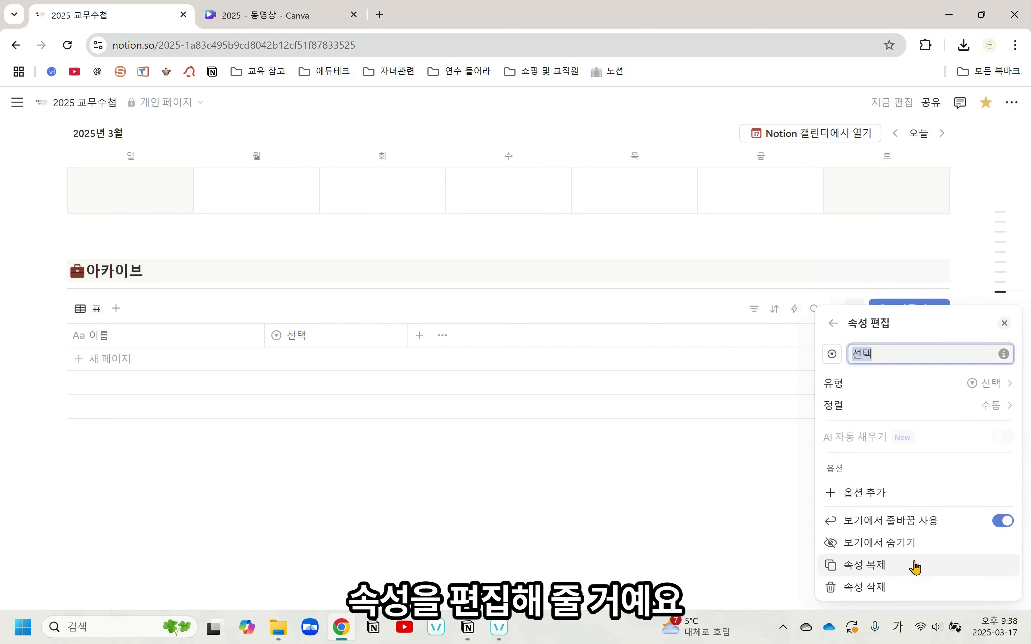
{"action": "type", "text": "시기"}
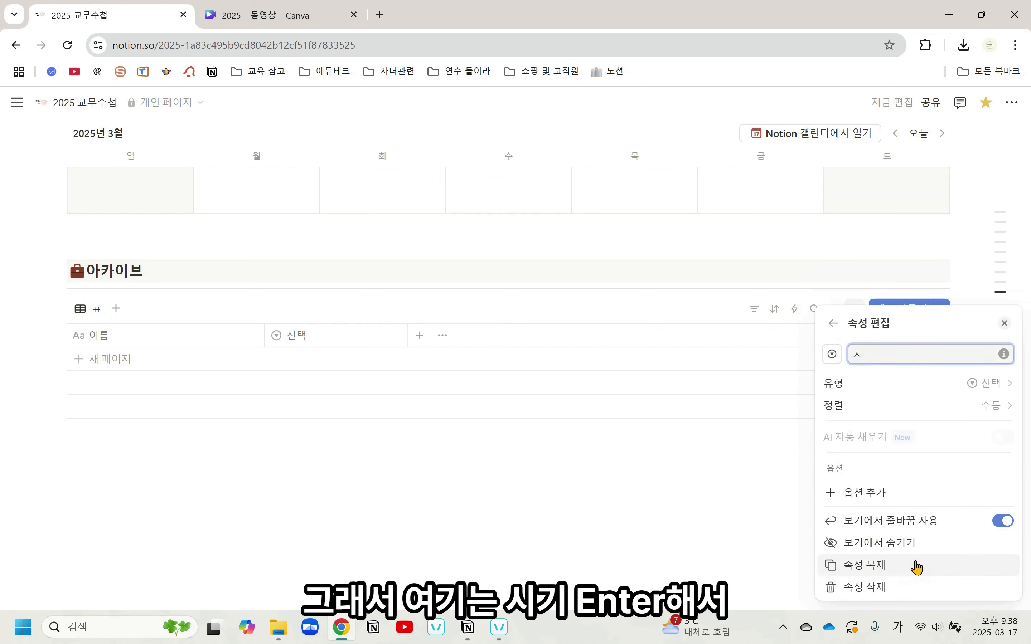
{"action": "key", "text": "Return"}
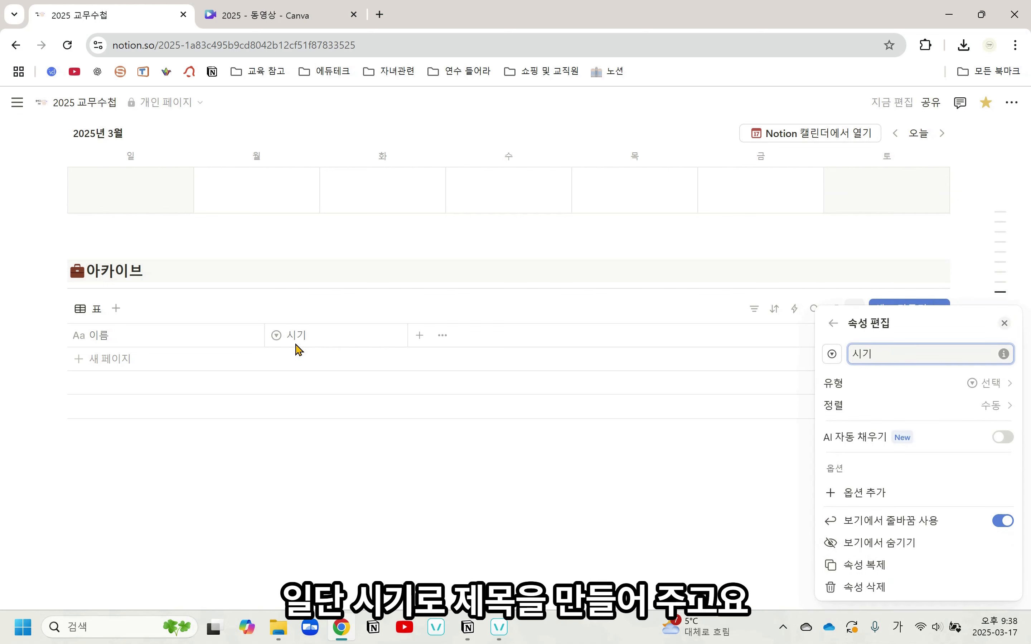
Add the options 3-5월, 6-8월, 9-11월 and 12-2월 to the 시기 property
{"action": "left_click", "coordinate": [873, 495]}
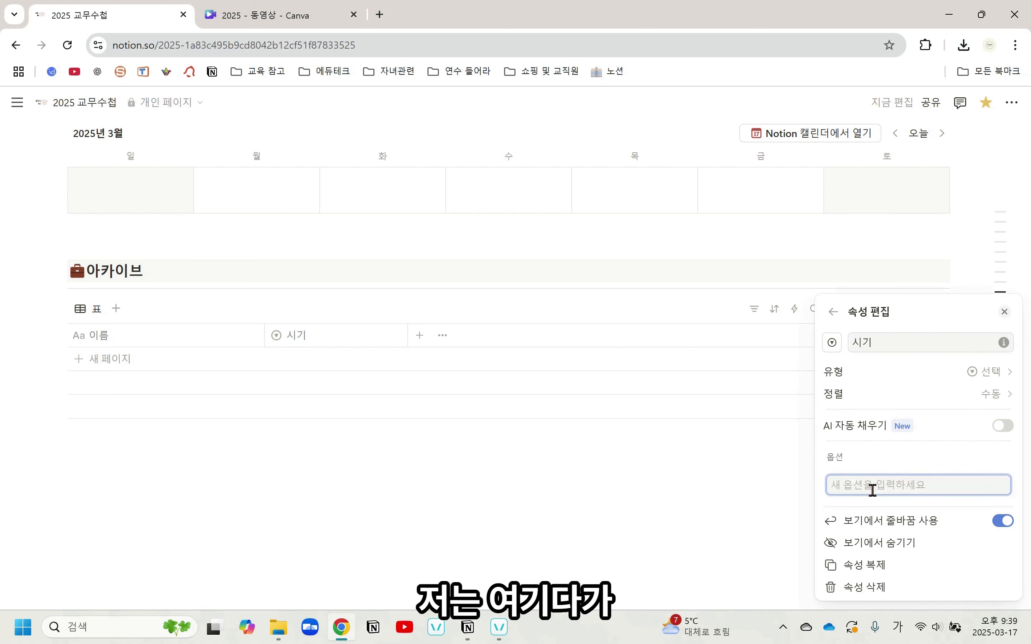
{"action": "type", "text": "3~"}
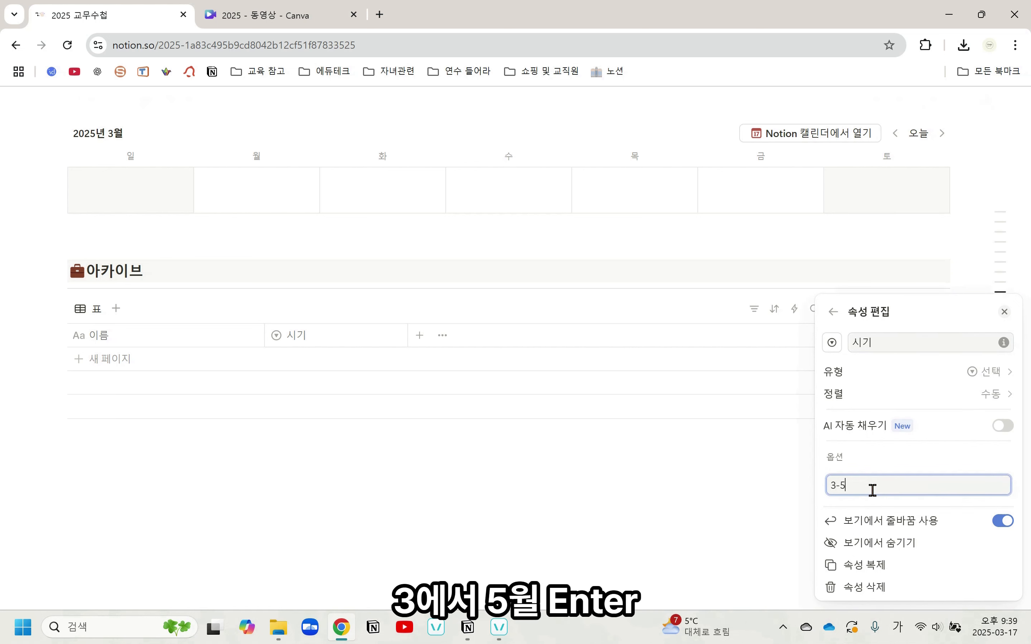
{"action": "key", "text": "Return"}
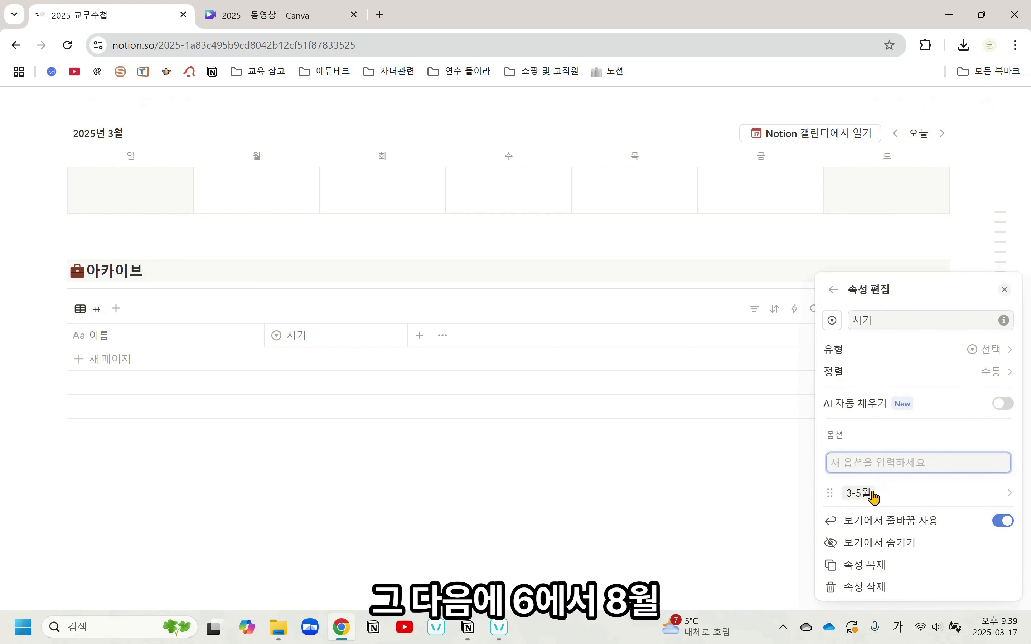
{"action": "type", "text": "6-8월"}
{"action": "key", "text": "Return"}
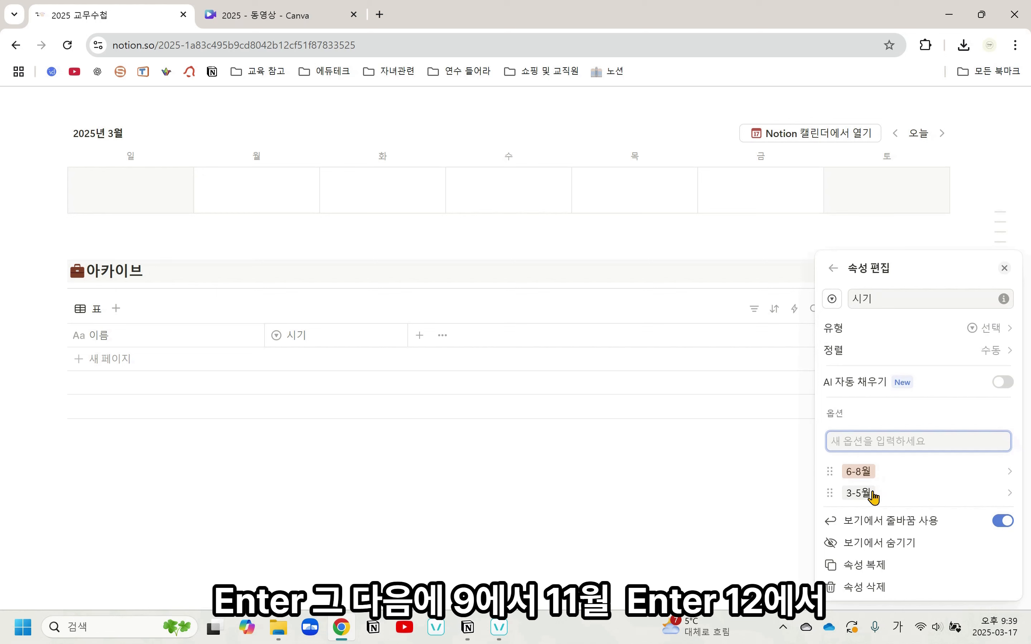
{"action": "type", "text": "9-11월"}
{"action": "key", "text": "Return"}
{"action": "type", "text": "12"}
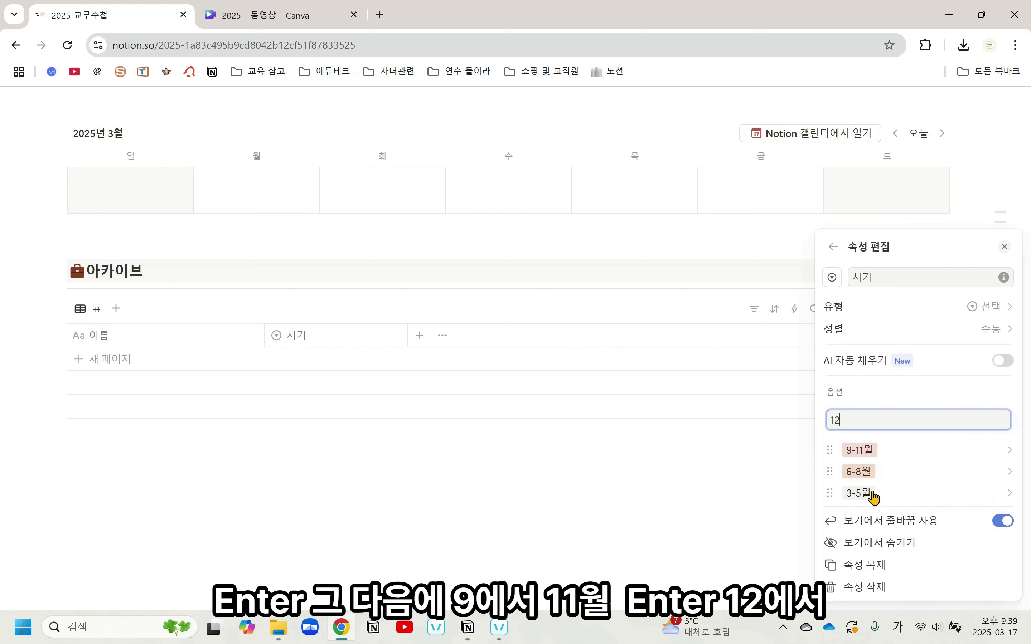
{"action": "type", "text": "-2우"}
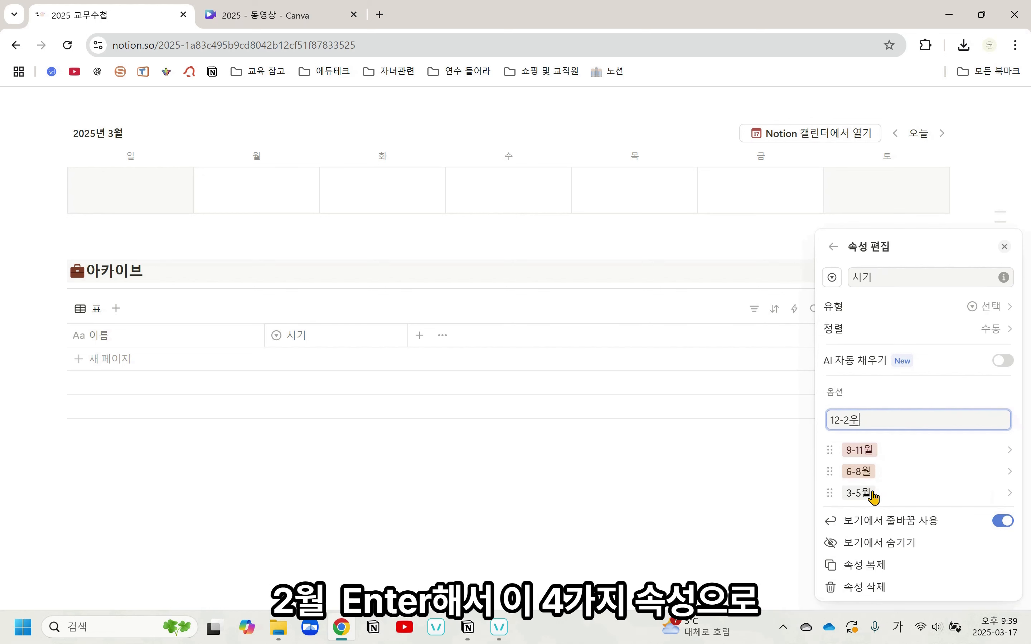
{"action": "key", "text": "Return"}
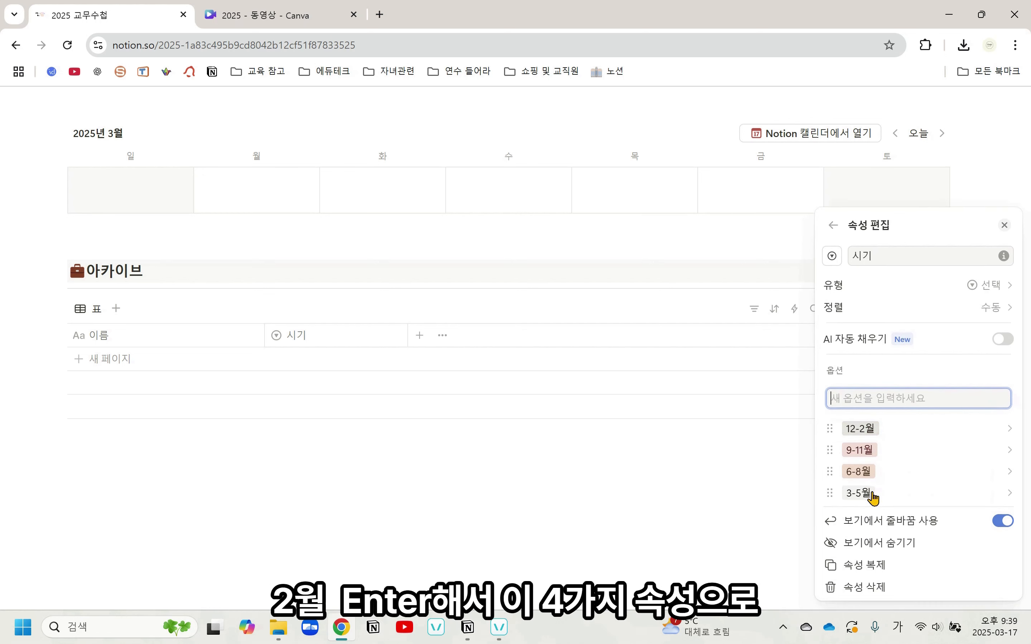
Color the 시기 options: 3-5월 in 파란색, 9-11월 in 노란색 and 12-2월 in 보라색, and close the property settings
{"action": "left_click", "coordinate": [941, 498]}
{"action": "left_click", "coordinate": [926, 183]}
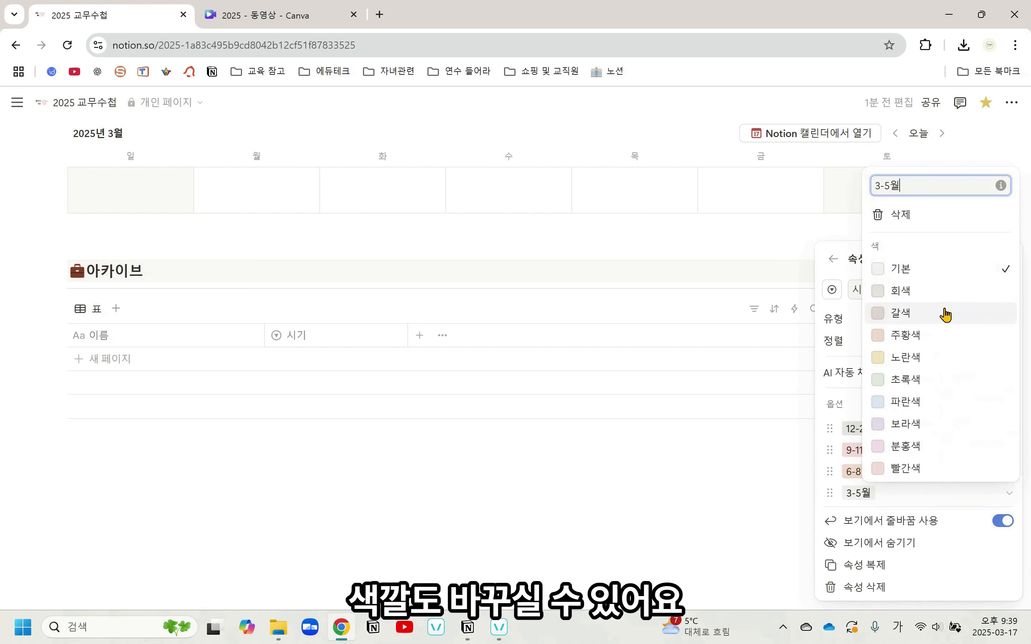
{"action": "left_click", "coordinate": [963, 406]}
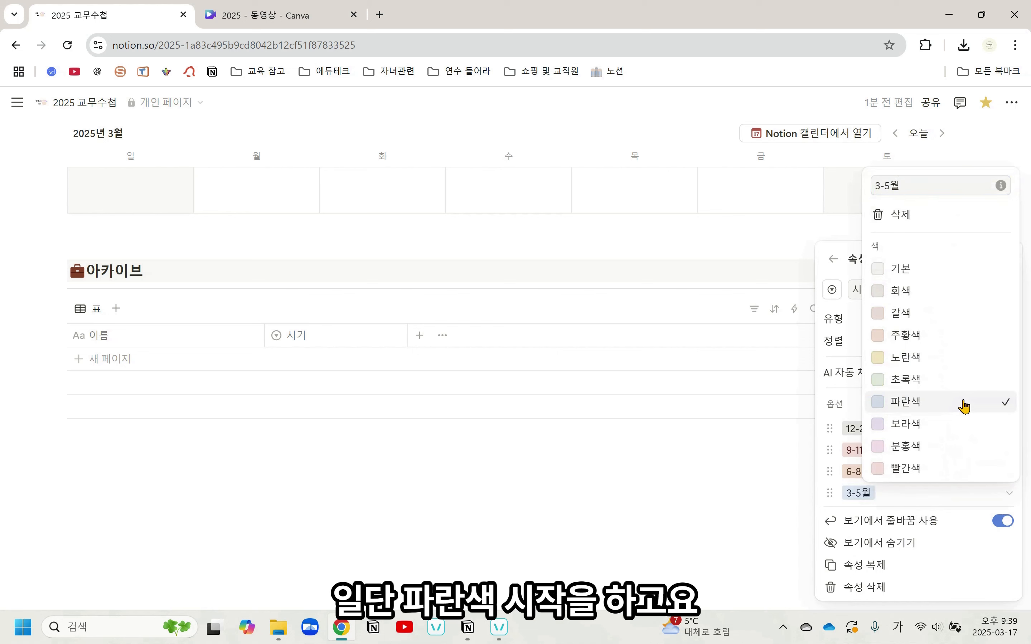
{"action": "left_click", "coordinate": [952, 504]}
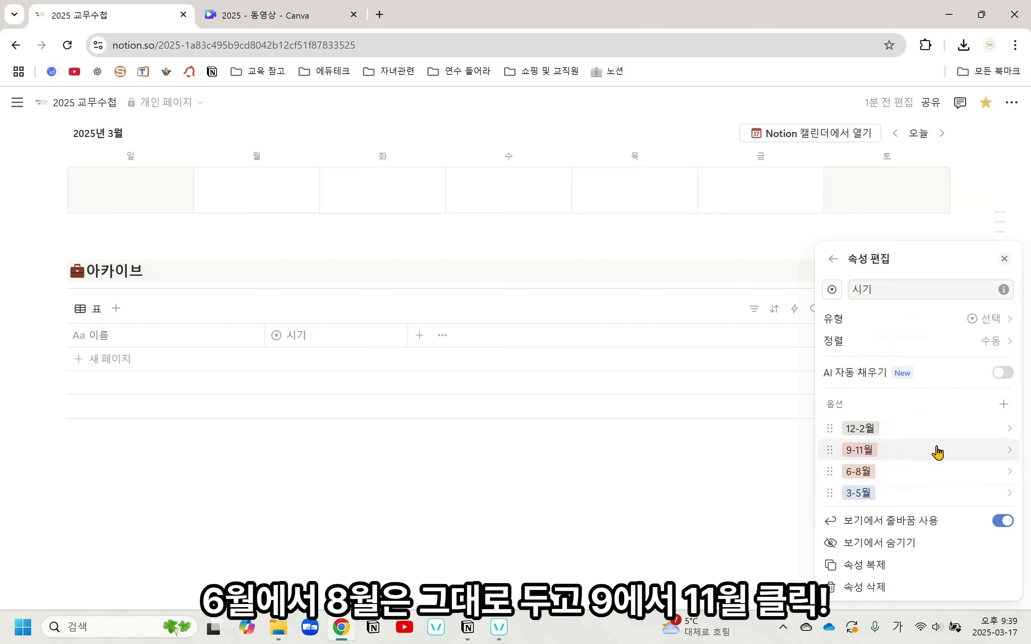
{"action": "left_click", "coordinate": [938, 453]}
{"action": "left_click", "coordinate": [921, 323]}
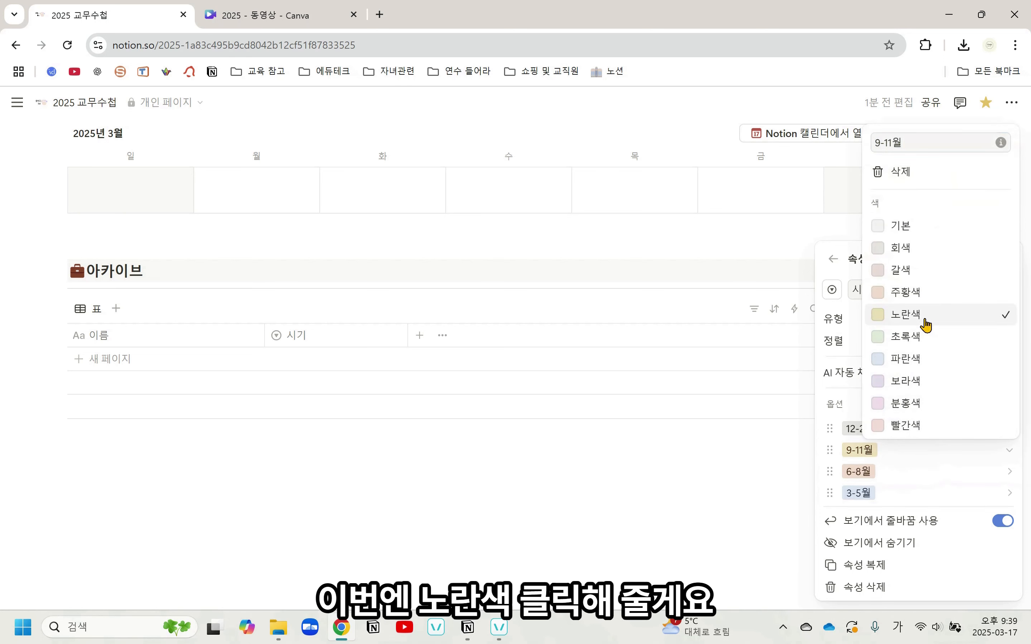
{"action": "left_click", "coordinate": [956, 520]}
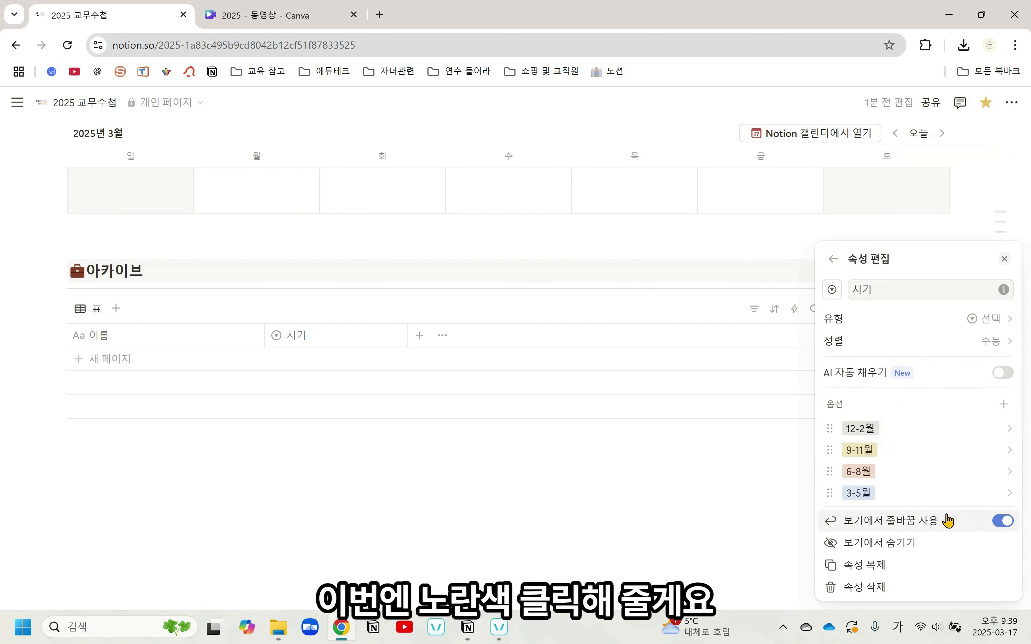
{"action": "left_click", "coordinate": [910, 428]}
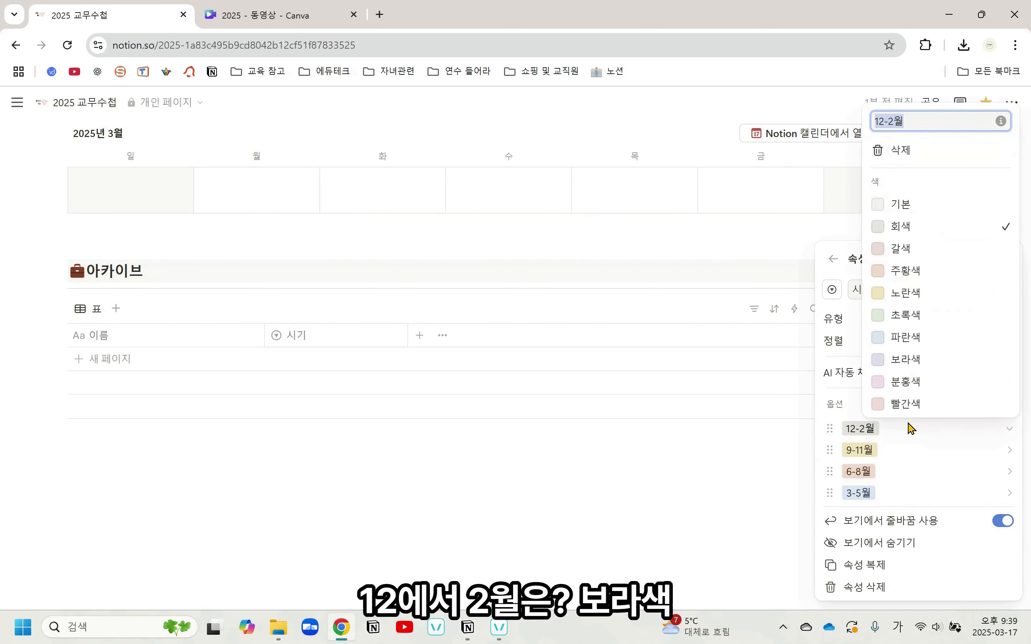
{"action": "left_click", "coordinate": [916, 362]}
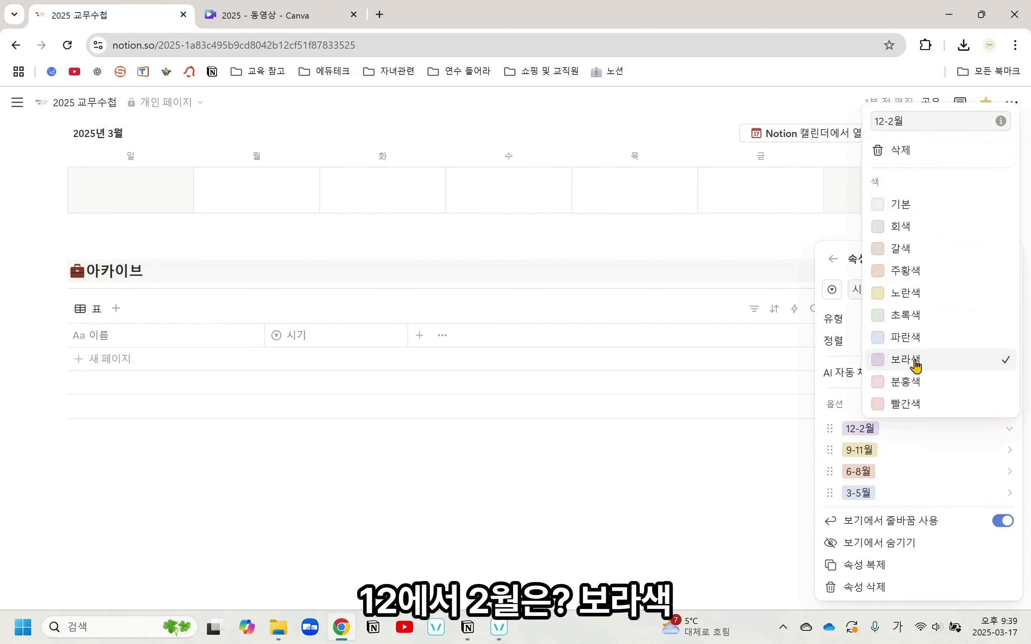
{"action": "left_click", "coordinate": [955, 509]}
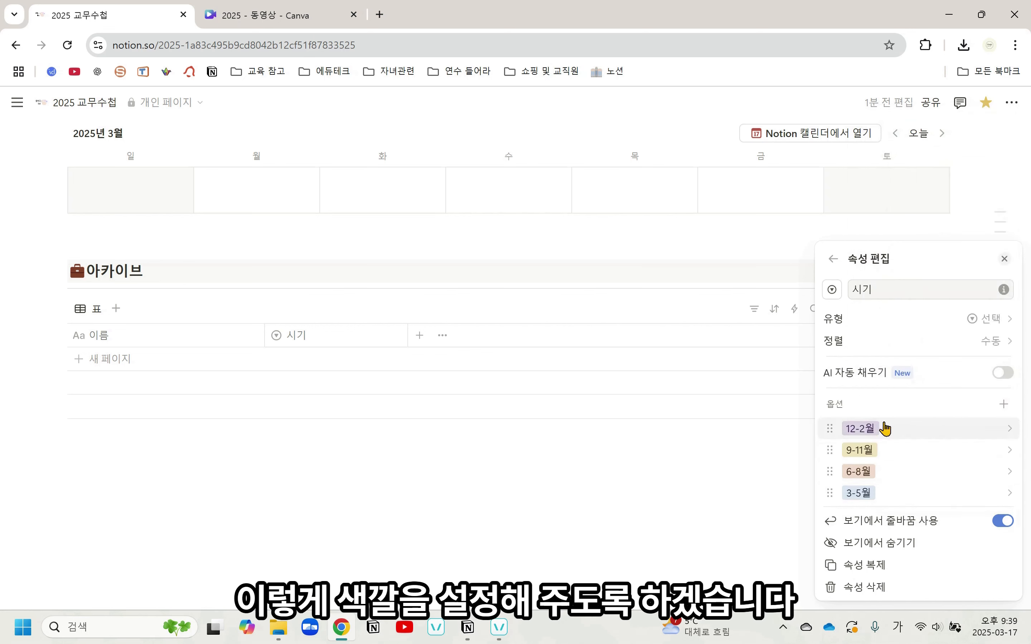
{"action": "left_click", "coordinate": [719, 474]}
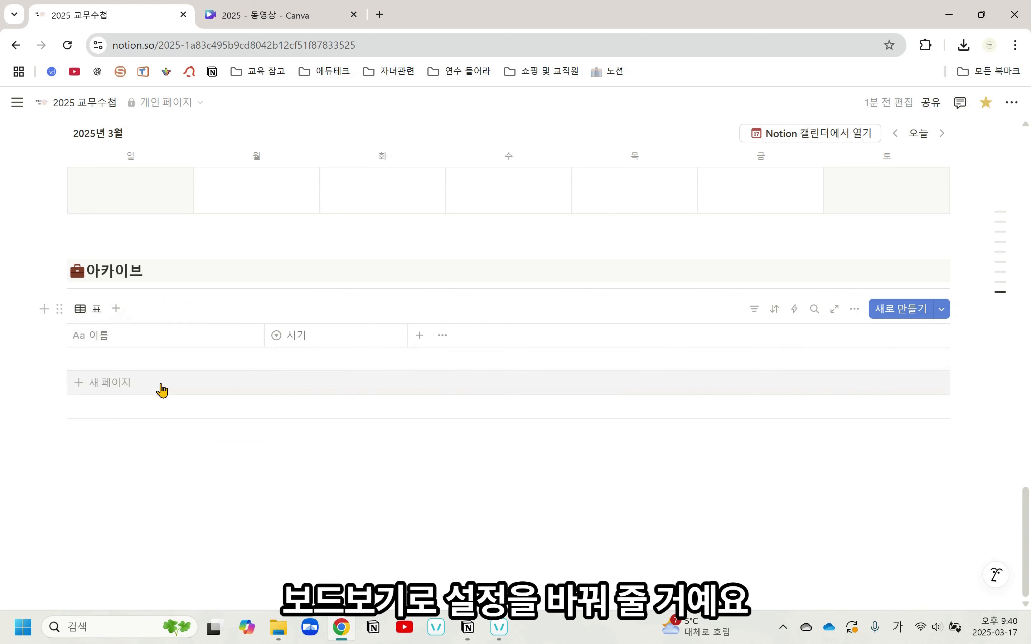
Change the 아카이브 database view's layout from 표 to 보드 and set its card size to 작게
{"action": "left_click", "coordinate": [94, 311]}
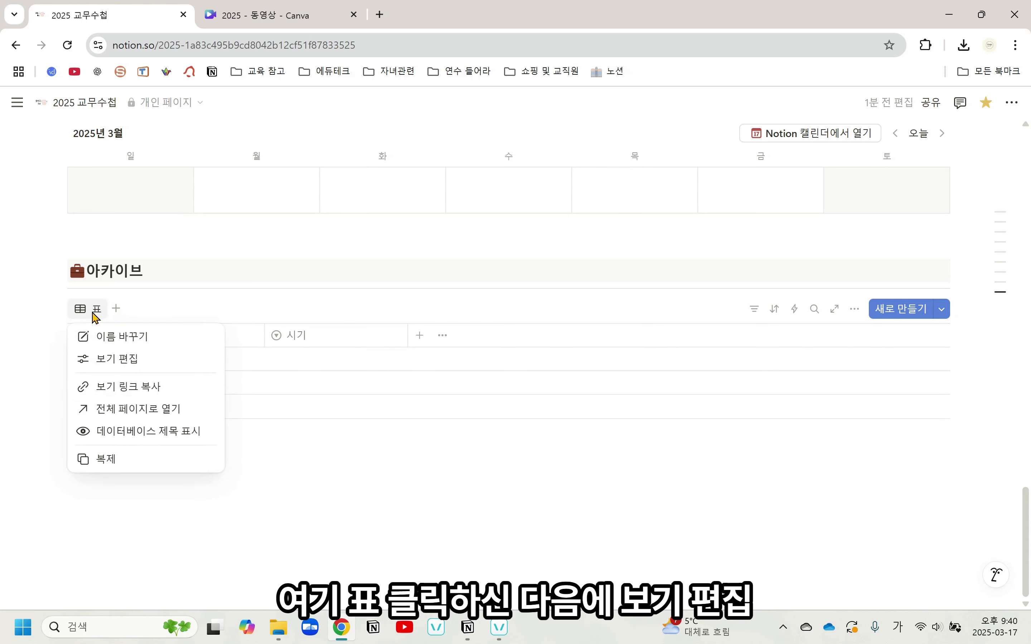
{"action": "left_click", "coordinate": [145, 370]}
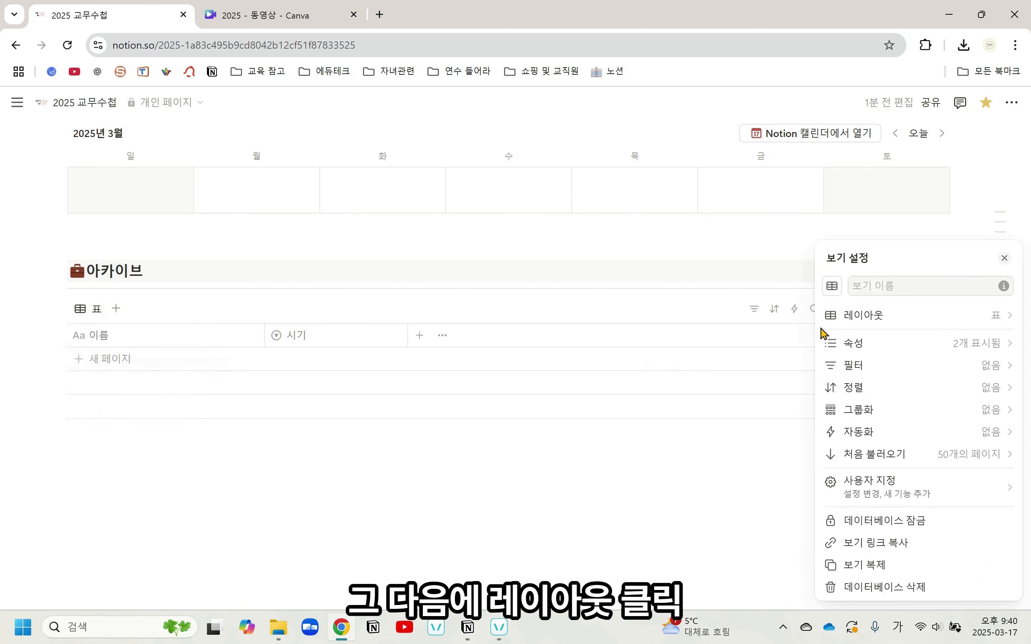
{"action": "left_click", "coordinate": [878, 320]}
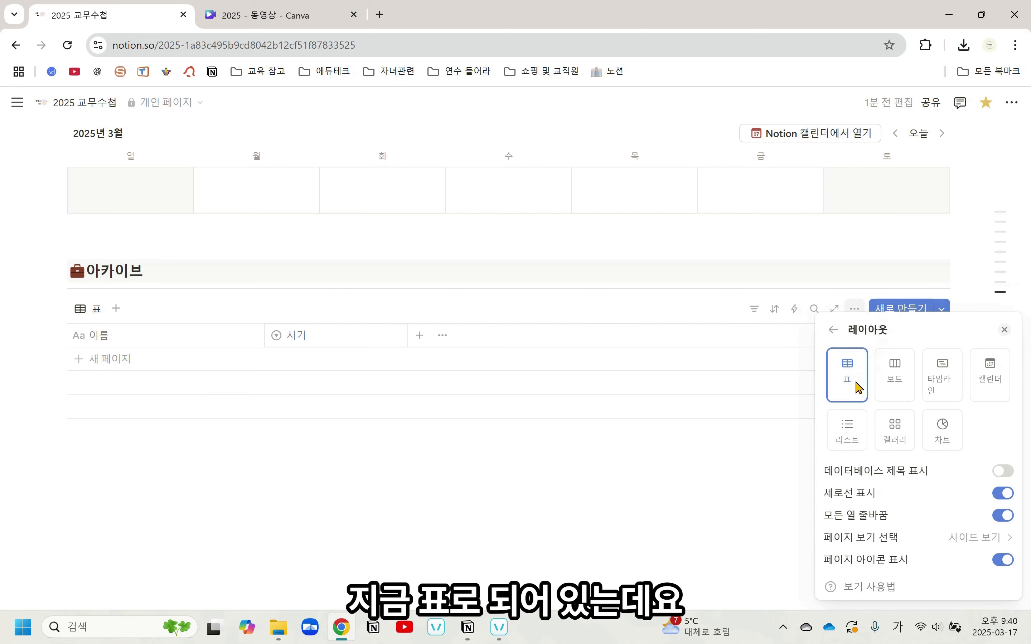
{"action": "left_click", "coordinate": [893, 386]}
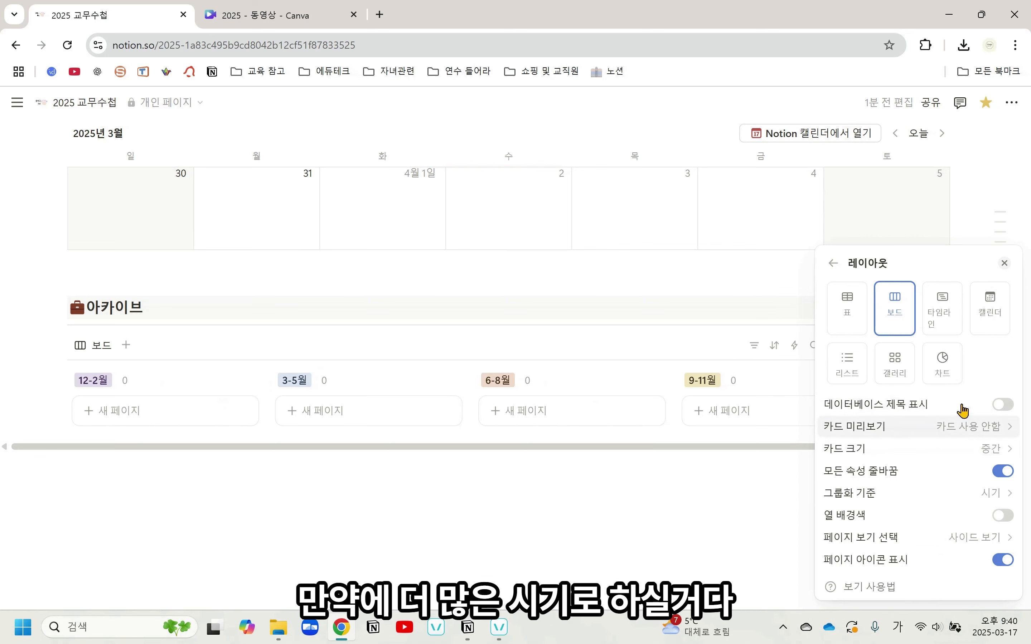
{"action": "left_click", "coordinate": [897, 455]}
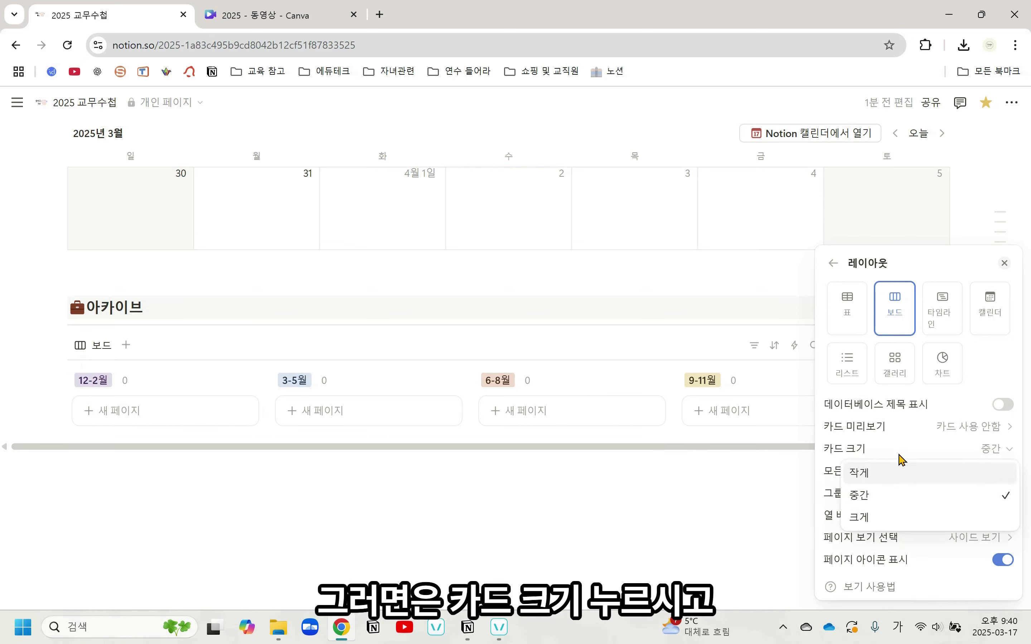
{"action": "left_click", "coordinate": [891, 477]}
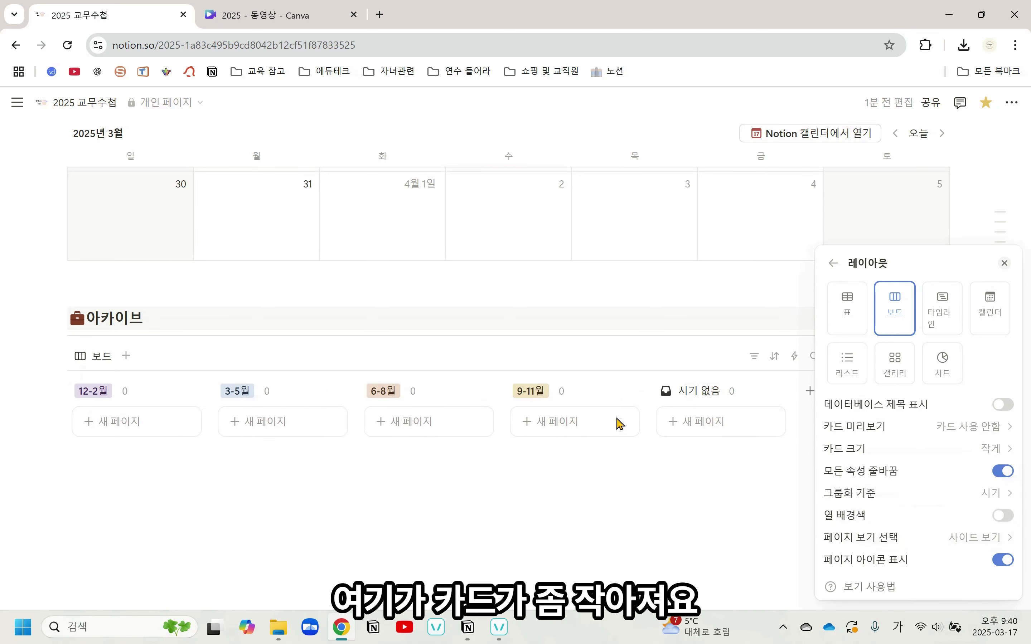
Set the 아카이브 board's card size to 중간 and close the layout settings
{"action": "left_click", "coordinate": [942, 451]}
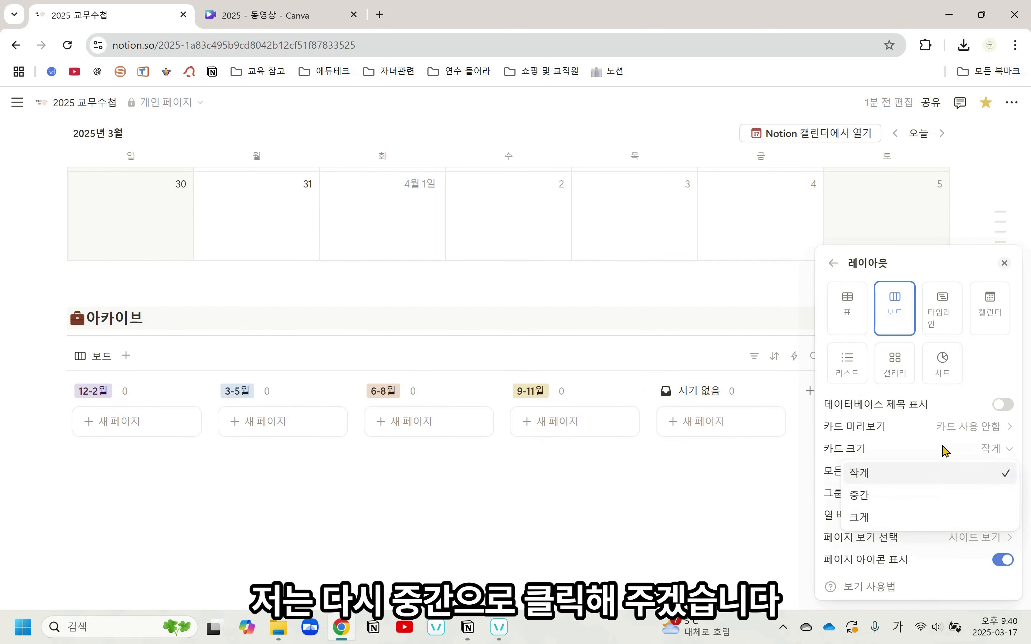
{"action": "left_click", "coordinate": [914, 497]}
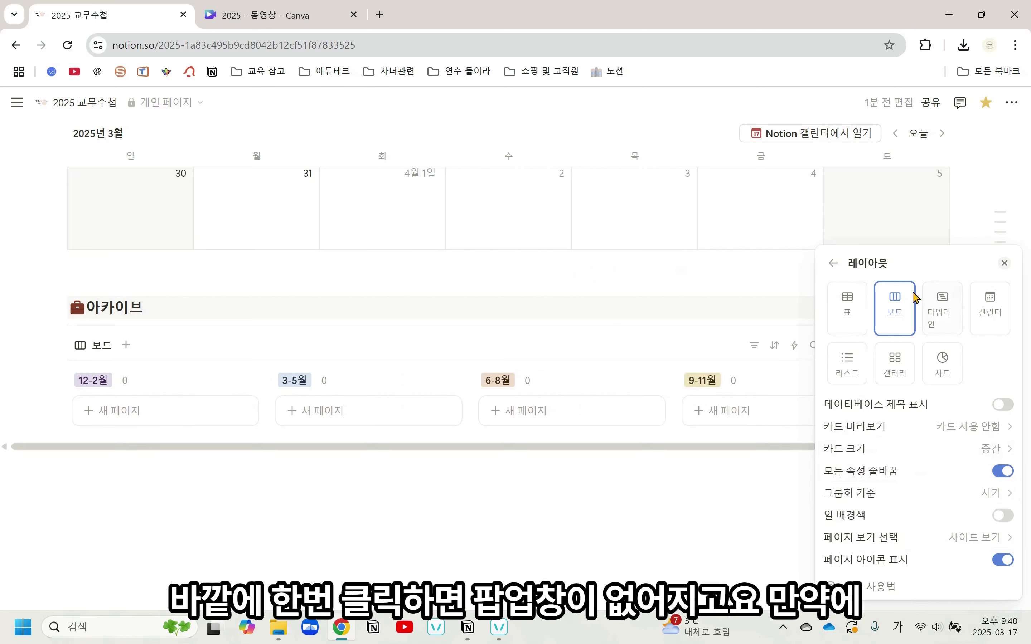
{"action": "left_click", "coordinate": [743, 288]}
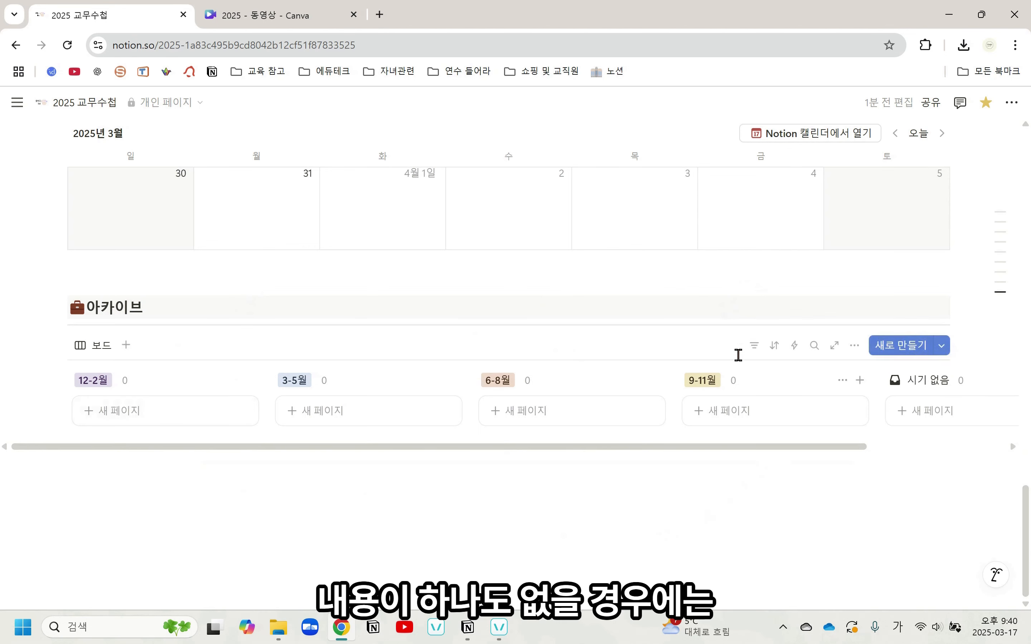
Hide the 시기 없음 group on the 아카이브 board
{"action": "left_click_drag", "start_coordinate": [455, 450], "coordinate": [596, 461]}
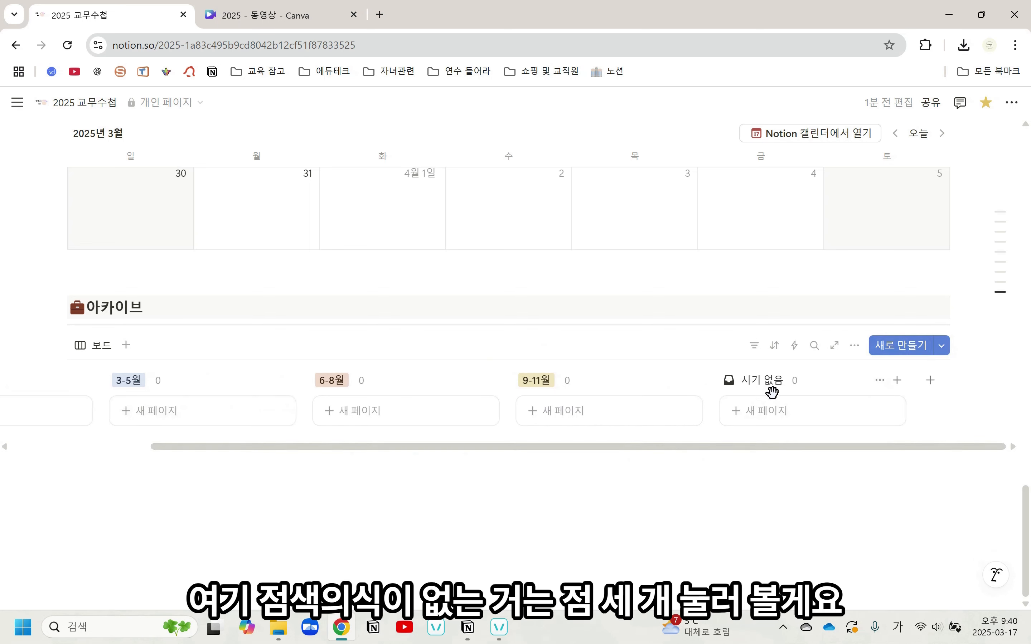
{"action": "left_click", "coordinate": [880, 380]}
{"action": "left_click", "coordinate": [936, 426]}
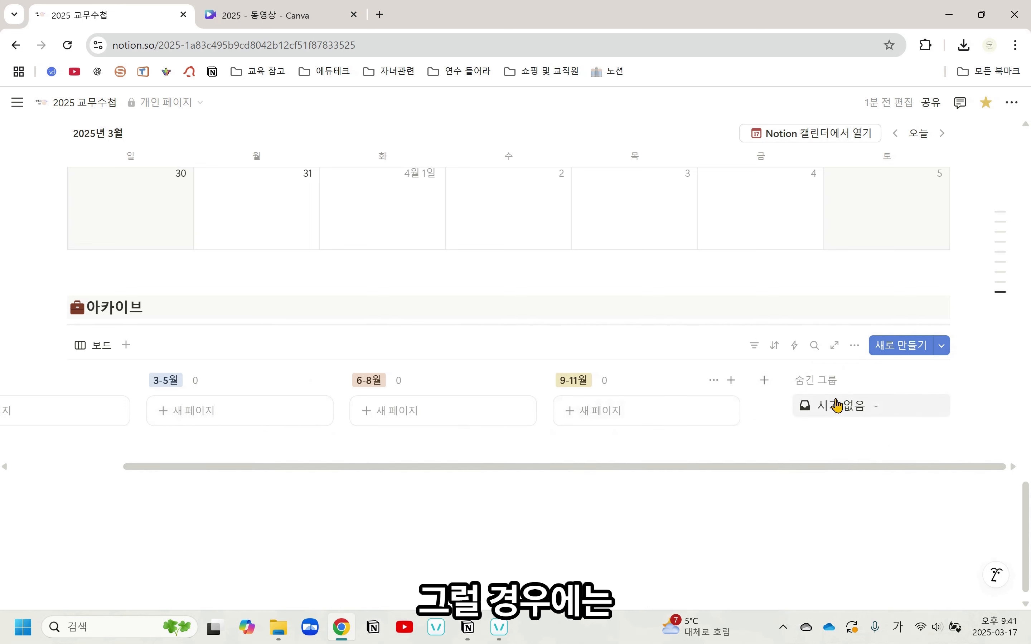
Hide the 9-11월 group on the 아카이브 board and show it again from the hidden groups
{"action": "left_click", "coordinate": [716, 381]}
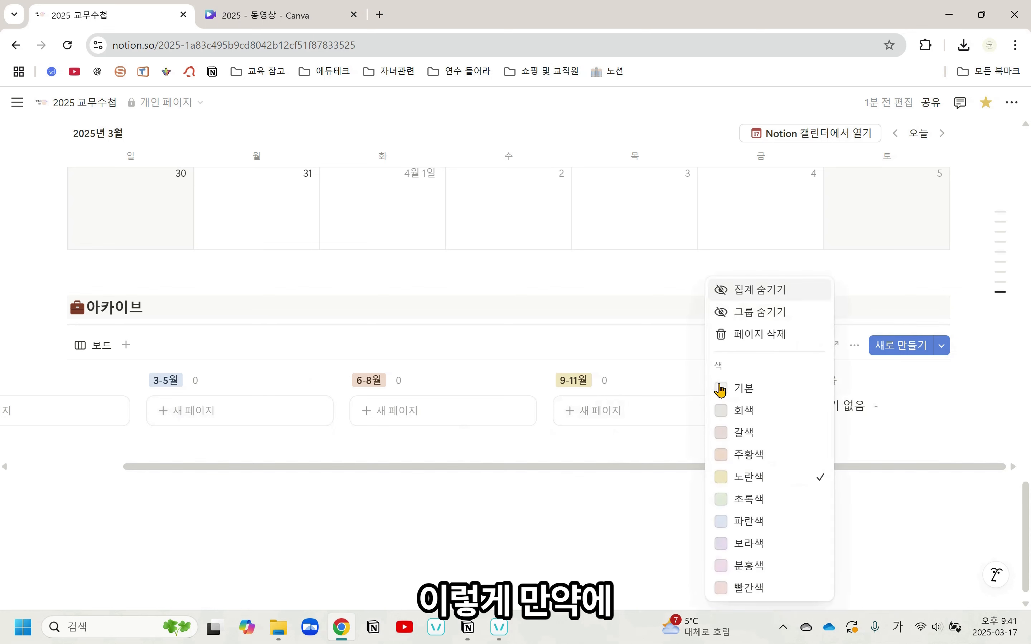
{"action": "left_click", "coordinate": [771, 322]}
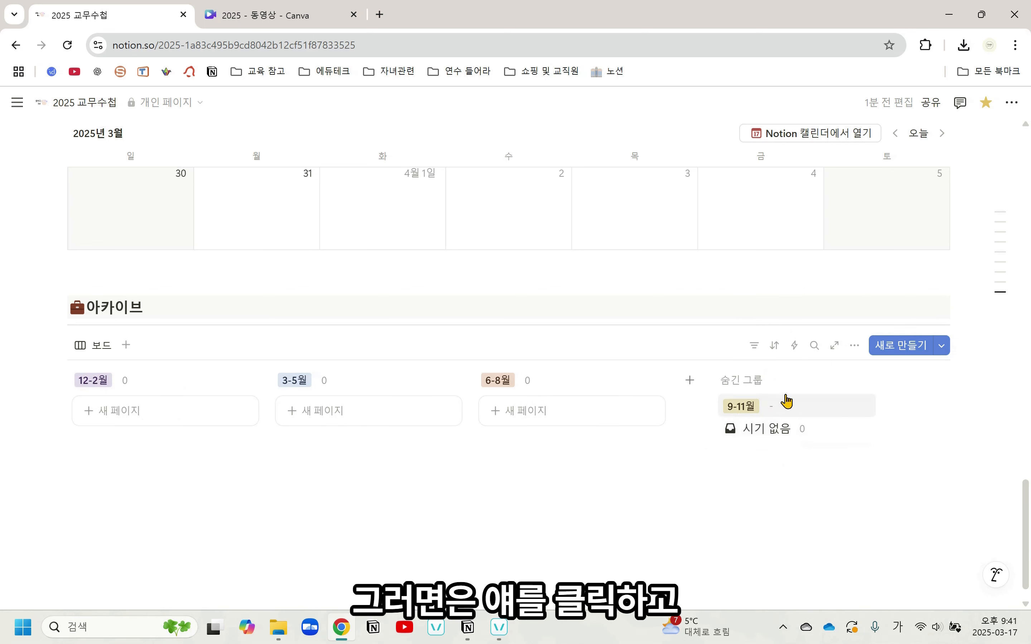
{"action": "left_click", "coordinate": [791, 406]}
{"action": "left_click", "coordinate": [887, 433]}
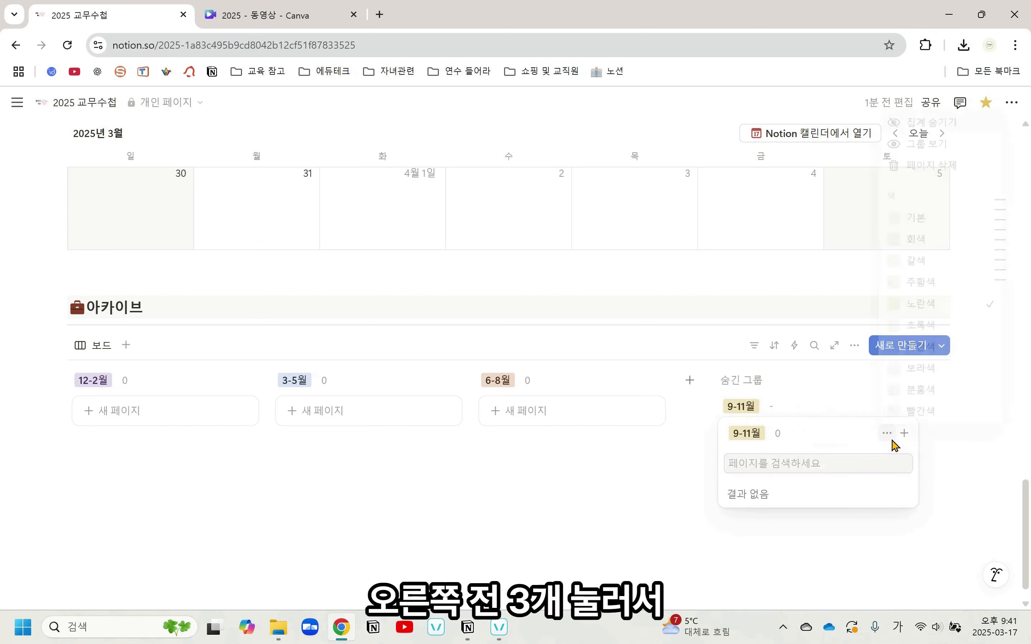
{"action": "left_click", "coordinate": [918, 135]}
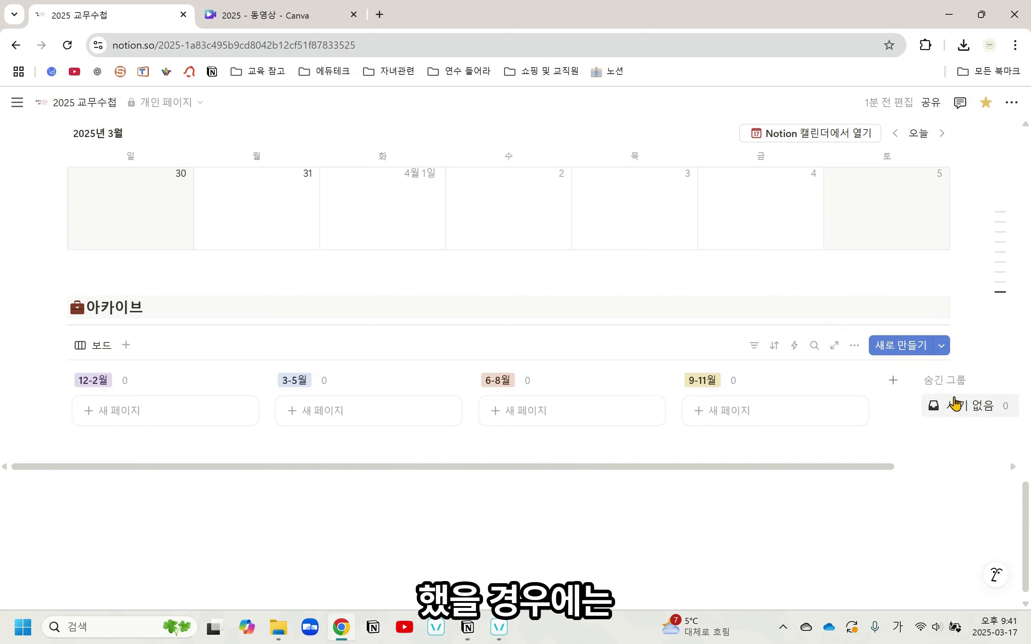
Look at the display options of the hidden 시기 없음 group and close them without choosing one
{"action": "left_click", "coordinate": [961, 409]}
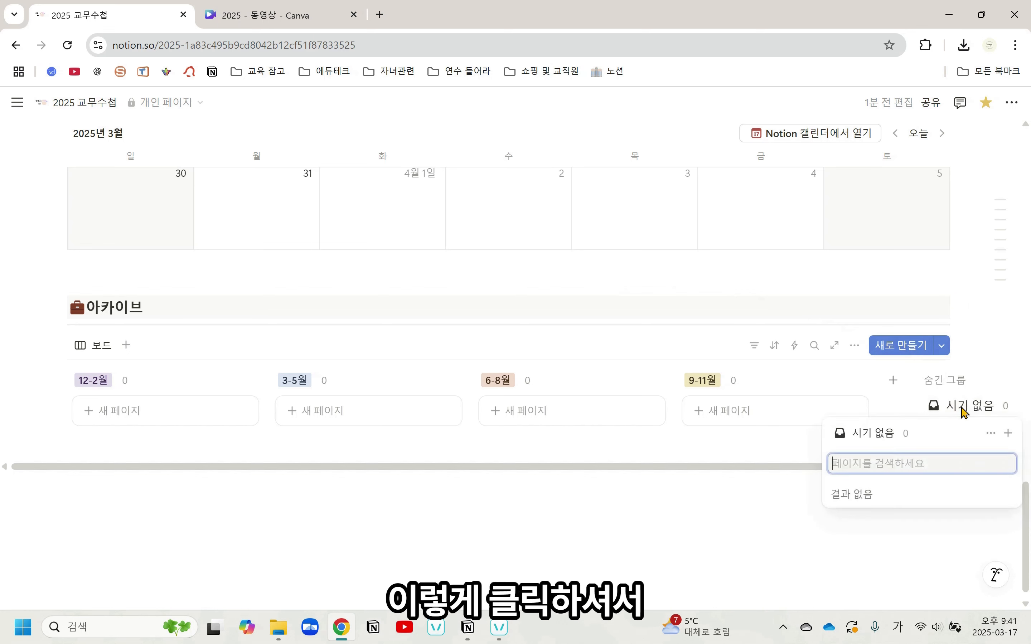
{"action": "left_click", "coordinate": [991, 434]}
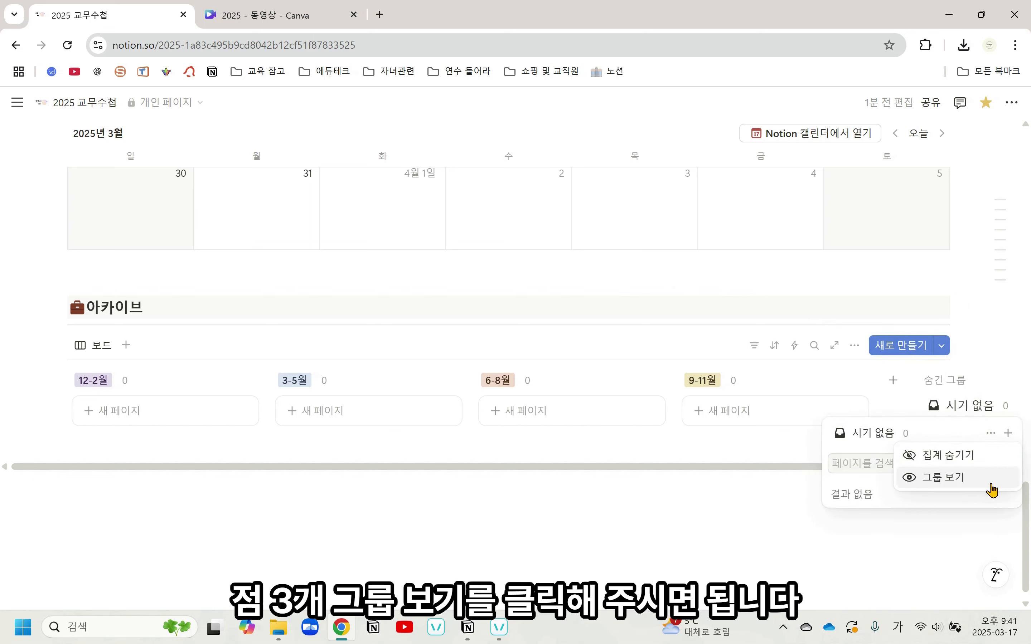
{"action": "left_click", "coordinate": [727, 509]}
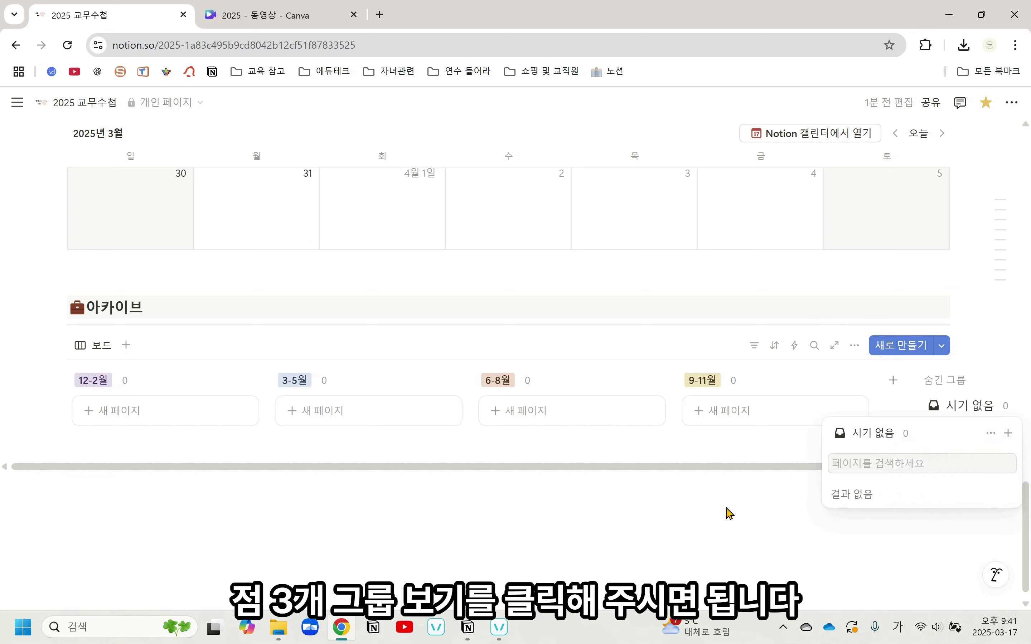
{"action": "left_click", "coordinate": [728, 508]}
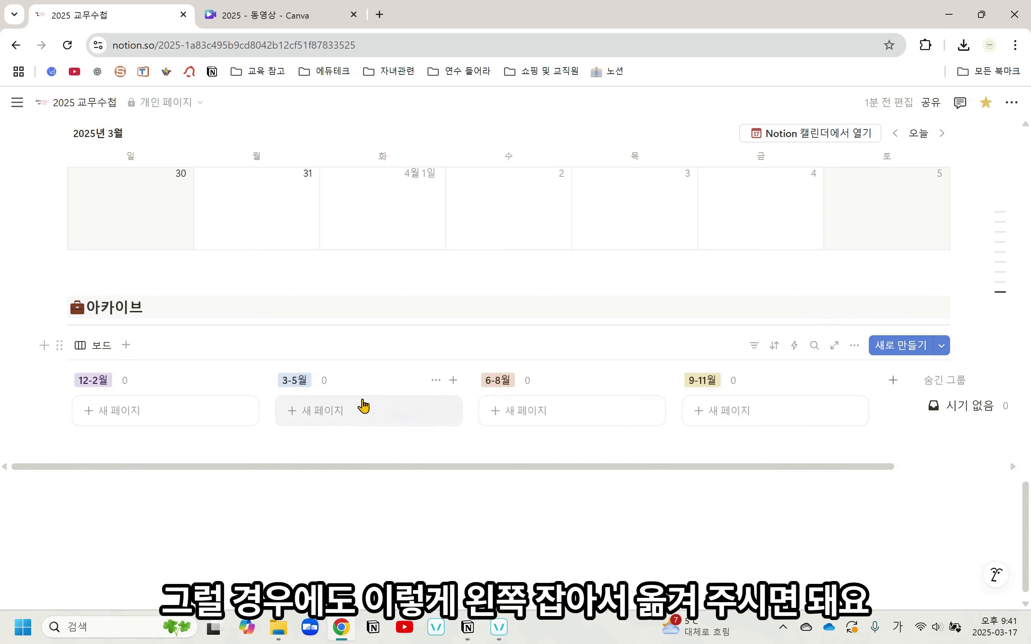
Reorder the 아카이브 board's columns as 3-5월, 6-8월, 9-11월, 12-2월
{"action": "left_click_drag", "start_coordinate": [367, 379], "coordinate": [175, 375]}
{"action": "left_click_drag", "start_coordinate": [565, 382], "coordinate": [746, 384]}
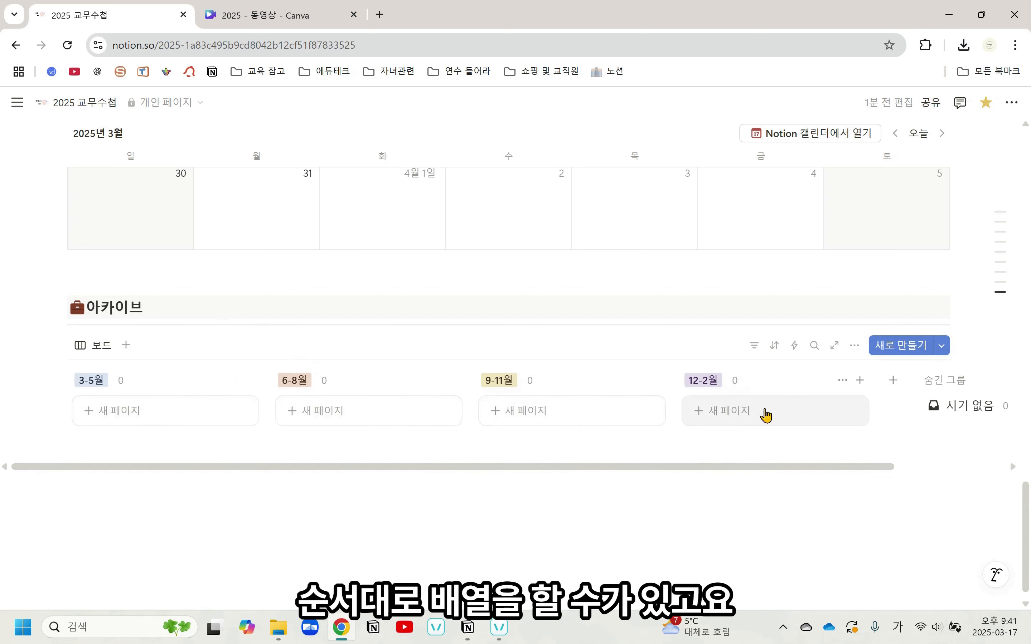
Move the 담임소개서 배부 card from March 19 in the 전체업무 calendar into the 아카이브 board's 3-5월 column
{"action": "scroll", "coordinate": [766, 415], "scroll_direction": "up", "scroll_amount": 5}
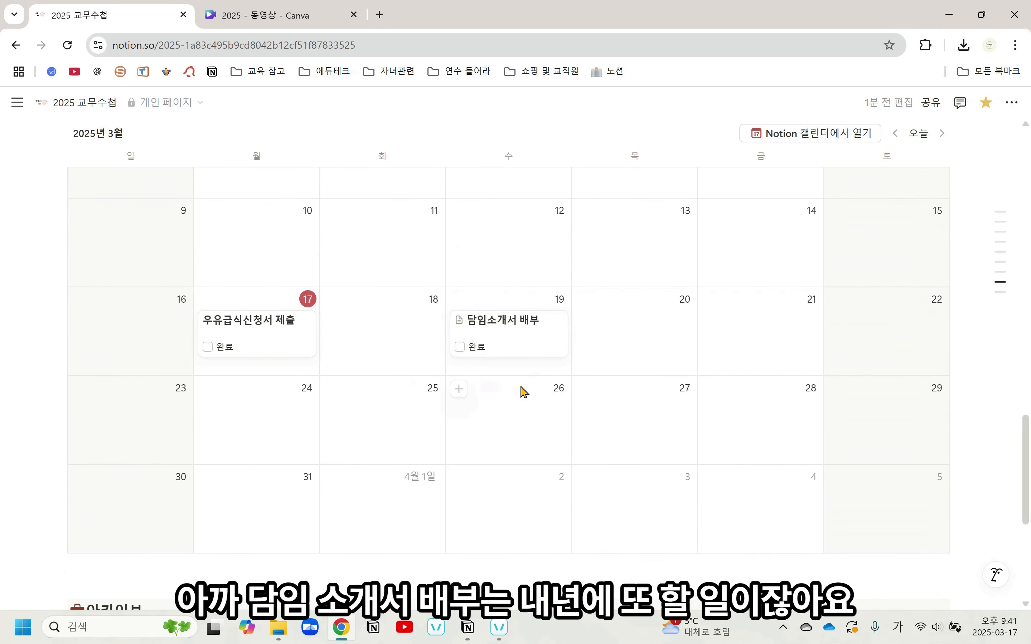
{"action": "scroll", "coordinate": [550, 398], "scroll_direction": "down", "scroll_amount": 2}
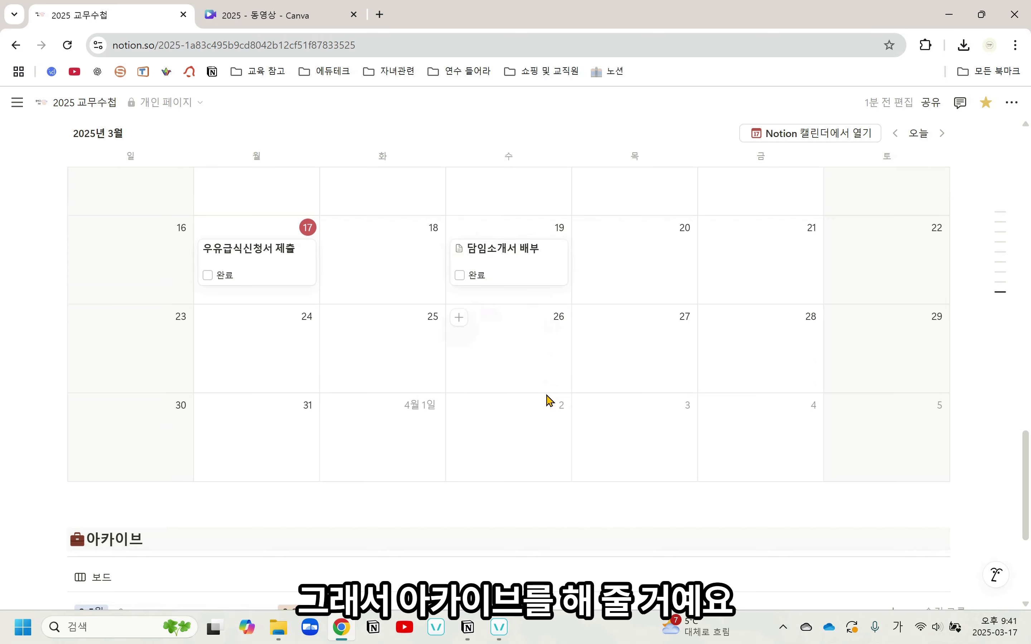
{"action": "scroll", "coordinate": [549, 401], "scroll_direction": "down", "scroll_amount": 2}
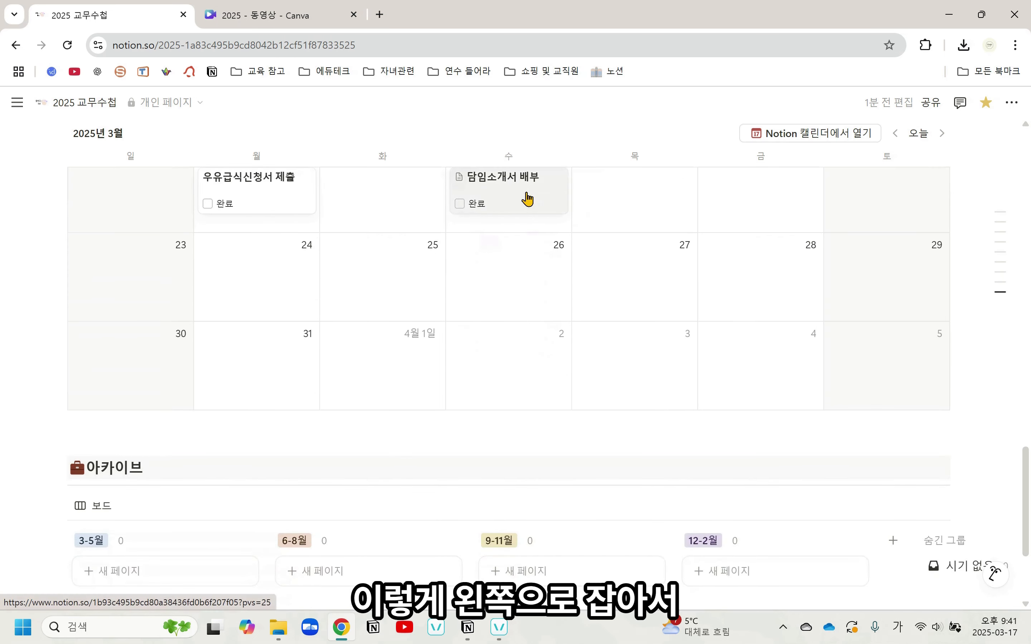
{"action": "left_click_drag", "start_coordinate": [501, 198], "coordinate": [132, 561]}
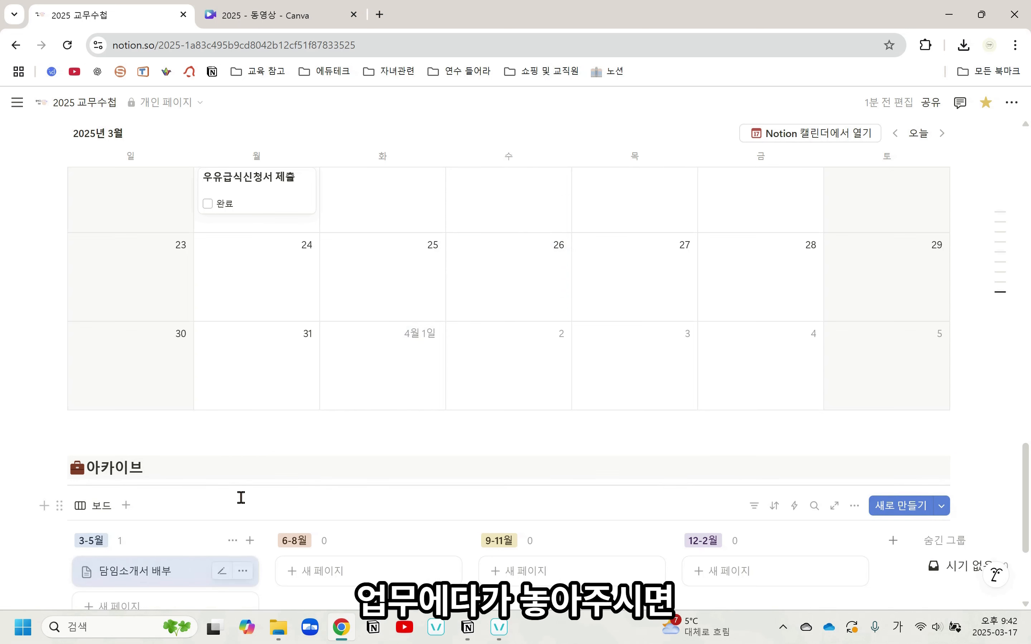
Open the 담임소개서 배부 page in the 아카이브 board to check its properties and attached file, and close it
{"action": "scroll", "coordinate": [460, 363], "scroll_direction": "up", "scroll_amount": 3}
{"action": "scroll", "coordinate": [473, 328], "scroll_direction": "down", "scroll_amount": 5}
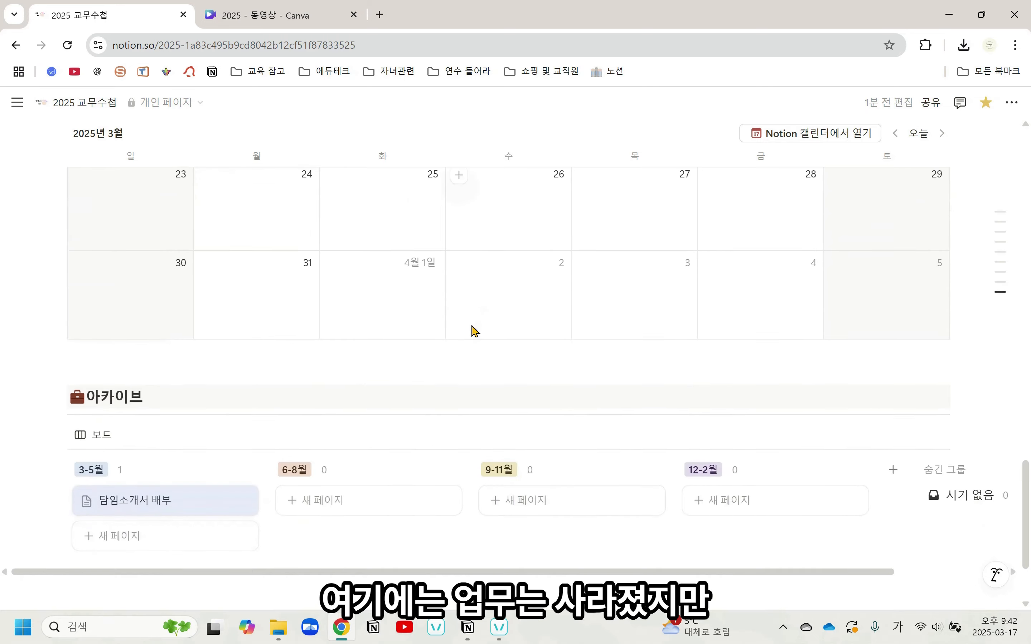
{"action": "left_click", "coordinate": [170, 511]}
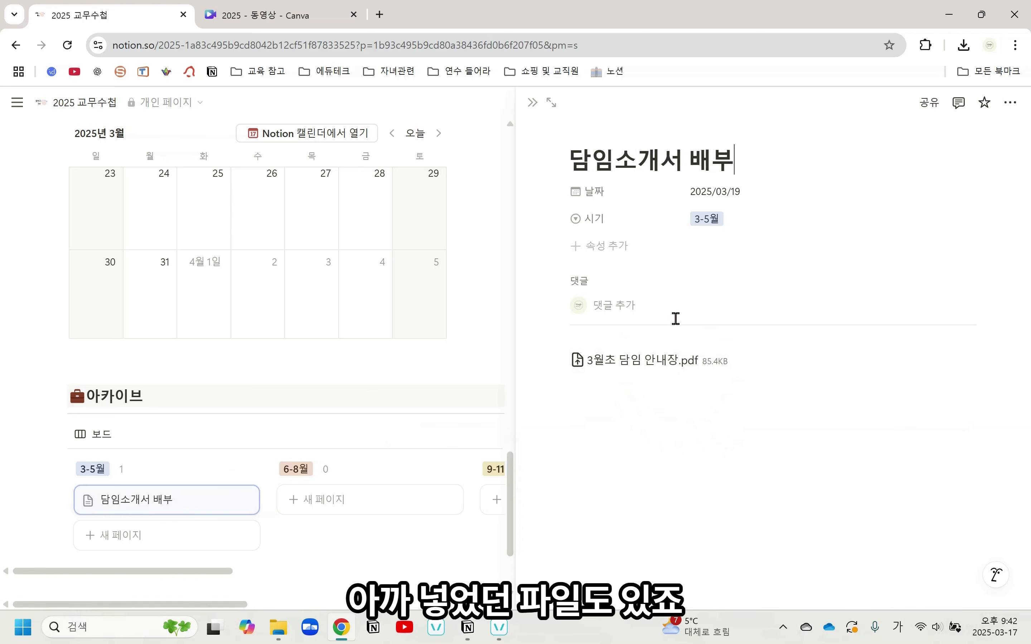
{"action": "left_click", "coordinate": [255, 447]}
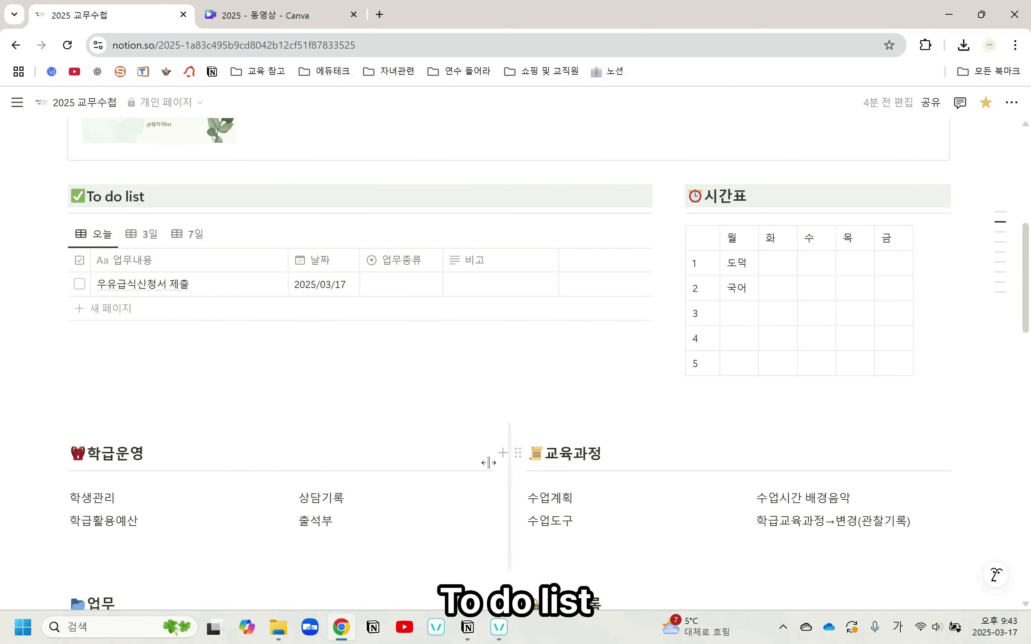
{"action": "scroll", "coordinate": [384, 315], "scroll_direction": "down", "scroll_amount": 12}
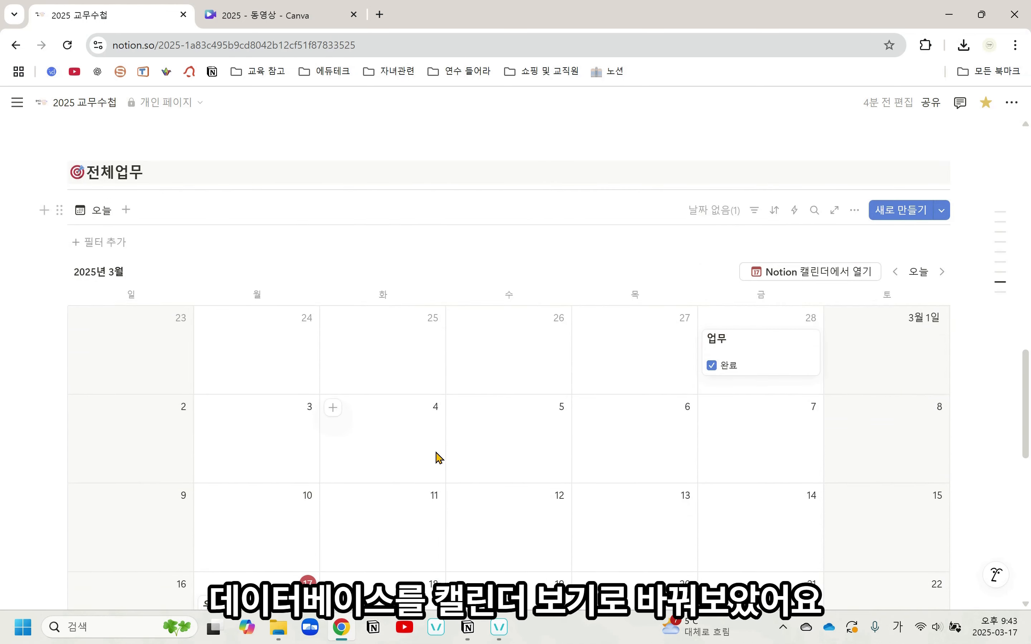
{"action": "scroll", "coordinate": [437, 455], "scroll_direction": "down", "scroll_amount": 10}
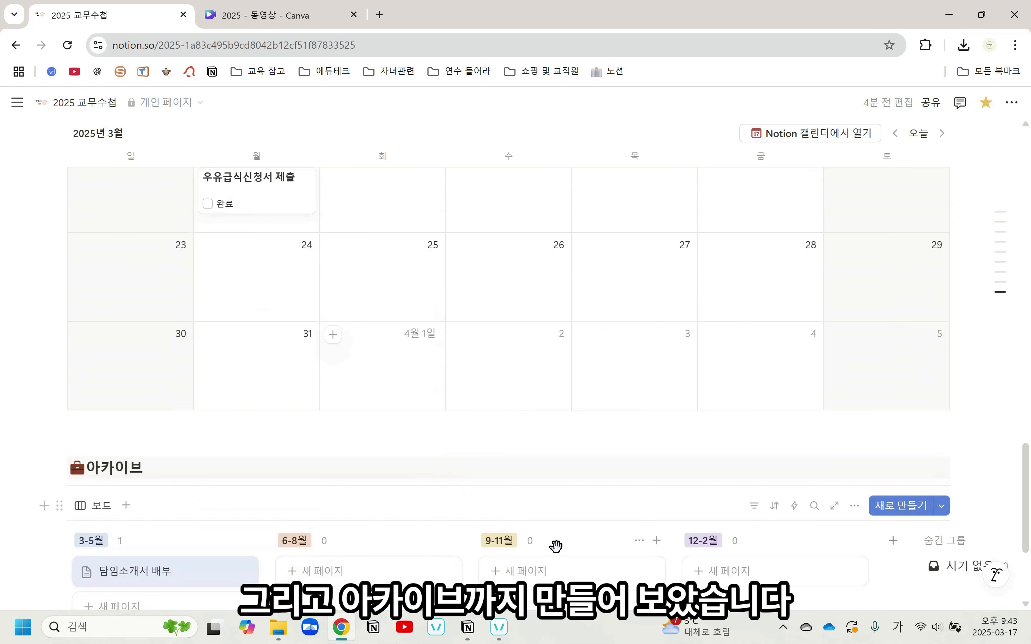
{"action": "scroll", "coordinate": [555, 544], "scroll_direction": "down", "scroll_amount": 3}
{"action": "scroll", "coordinate": [561, 544], "scroll_direction": "up", "scroll_amount": 15}
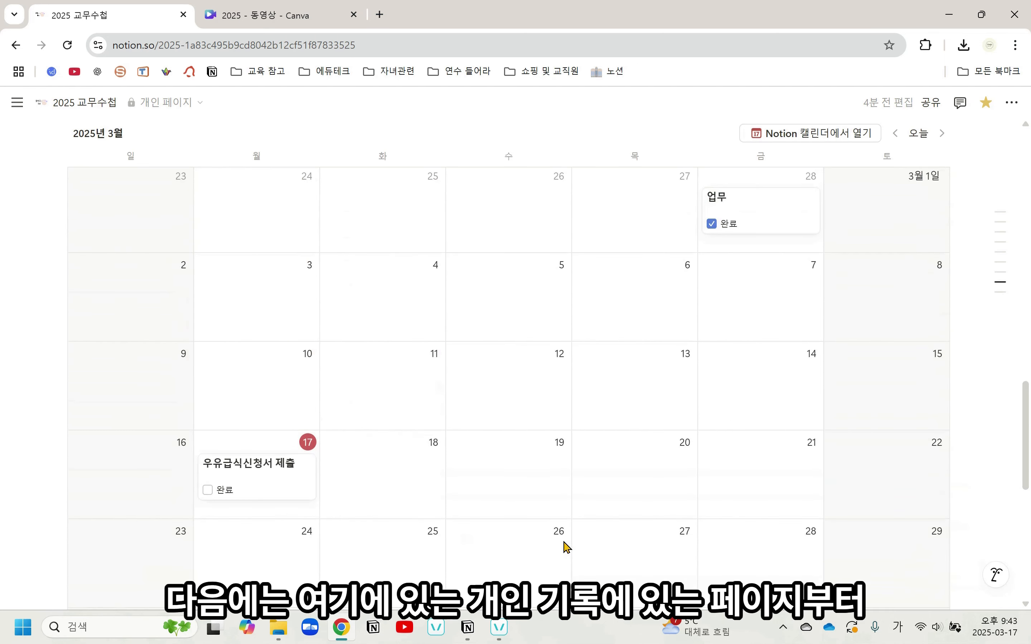